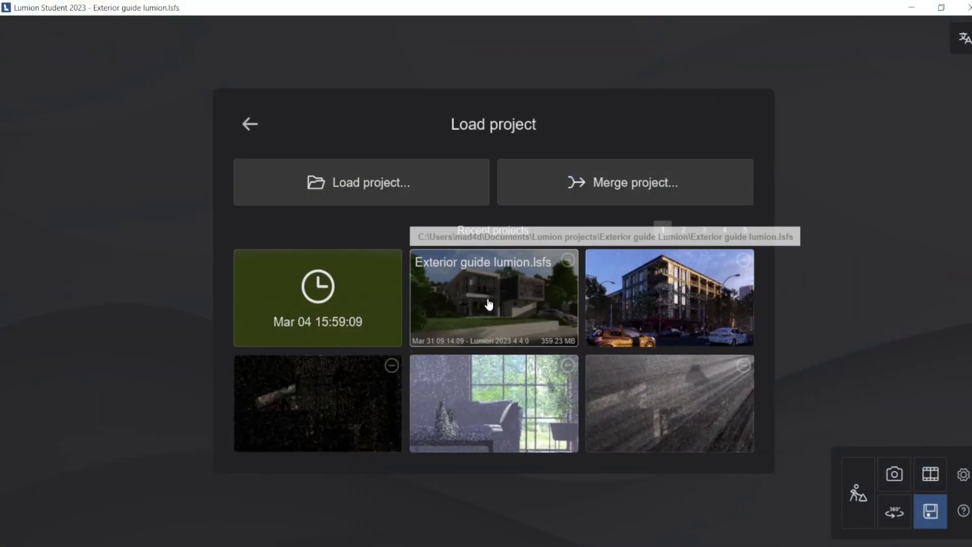
# Step: Load the recent project Exterior guide lumion and bring up the saved 2 - Photo shot in Photo mode
pyautogui.click(488, 304)
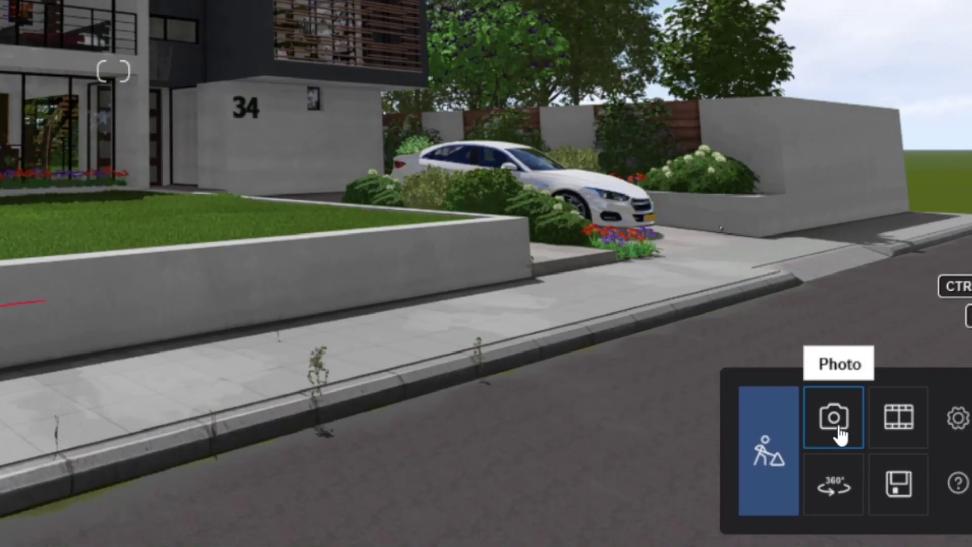
pyautogui.click(838, 433)
pyautogui.hotkey('shift', '3')
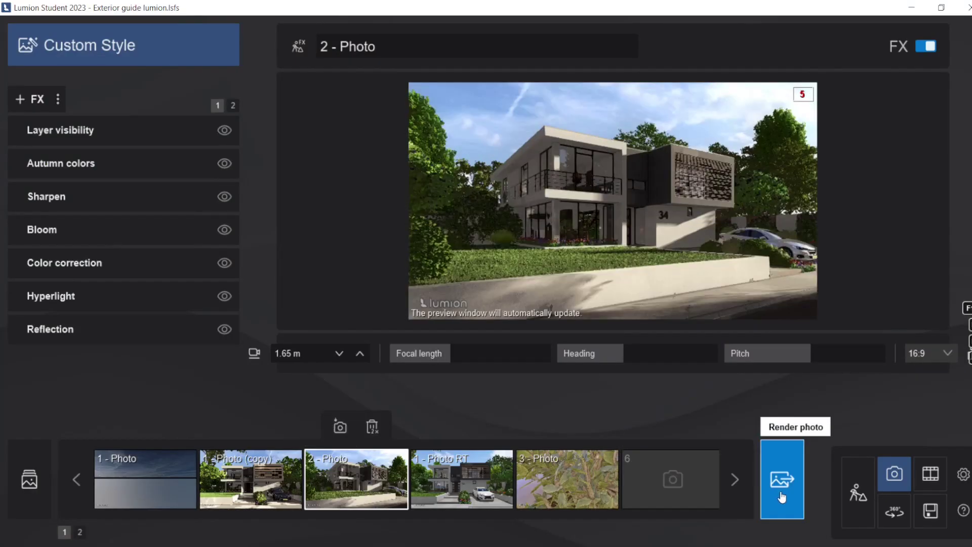
# Step: Open the render settings for the current shot and enable the material ID map as additional output
pyautogui.click(782, 496)
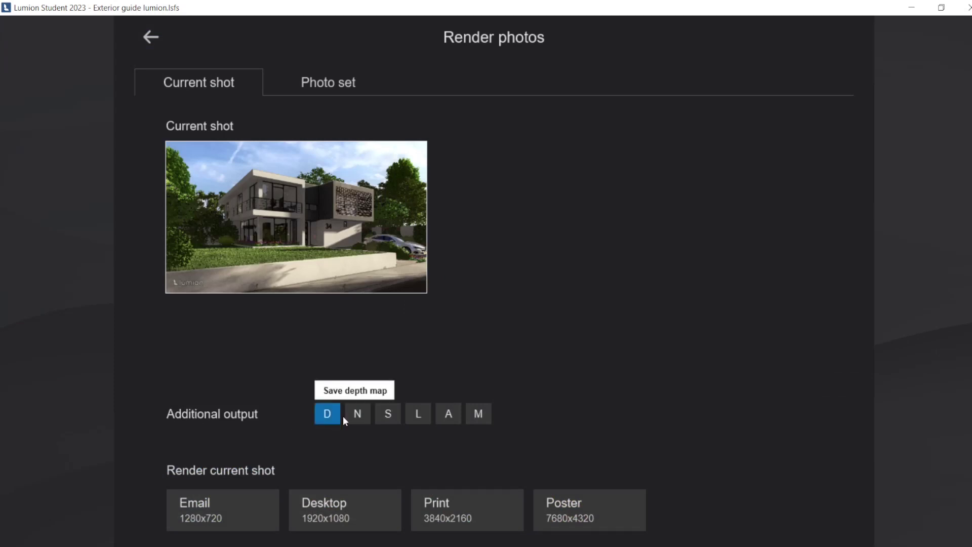
pyautogui.click(485, 415)
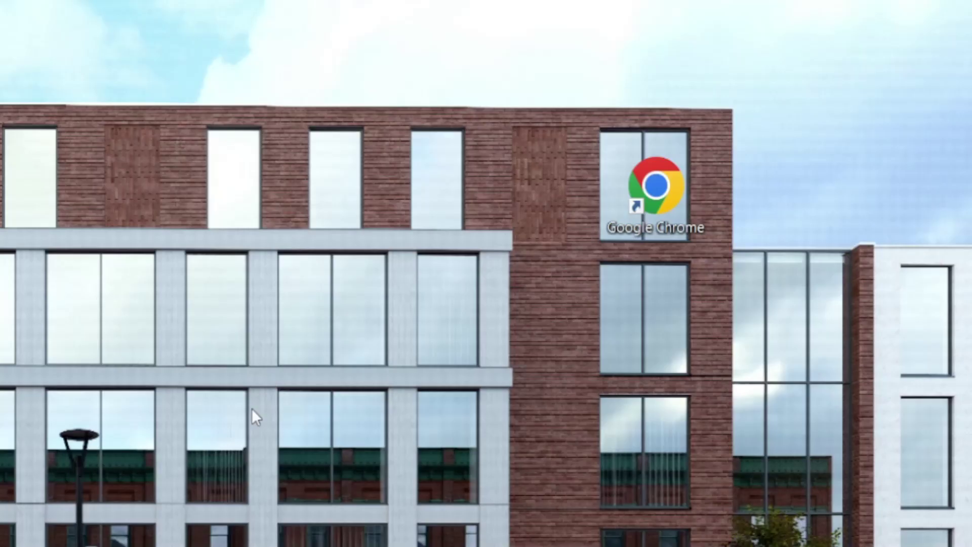
# Step: Switch to Google Chrome and search Google for "krea ai"
pyautogui.doubleClick(656, 187)
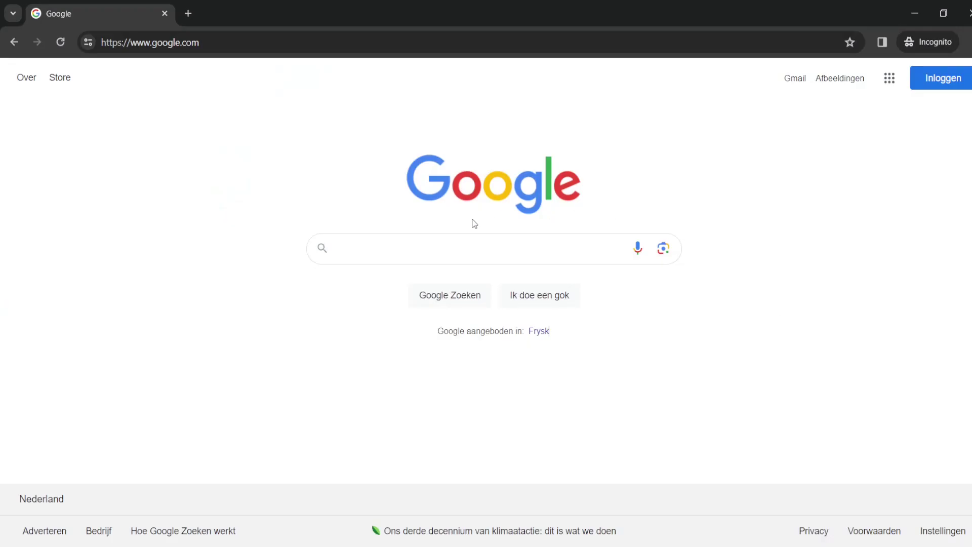
pyautogui.click(420, 252)
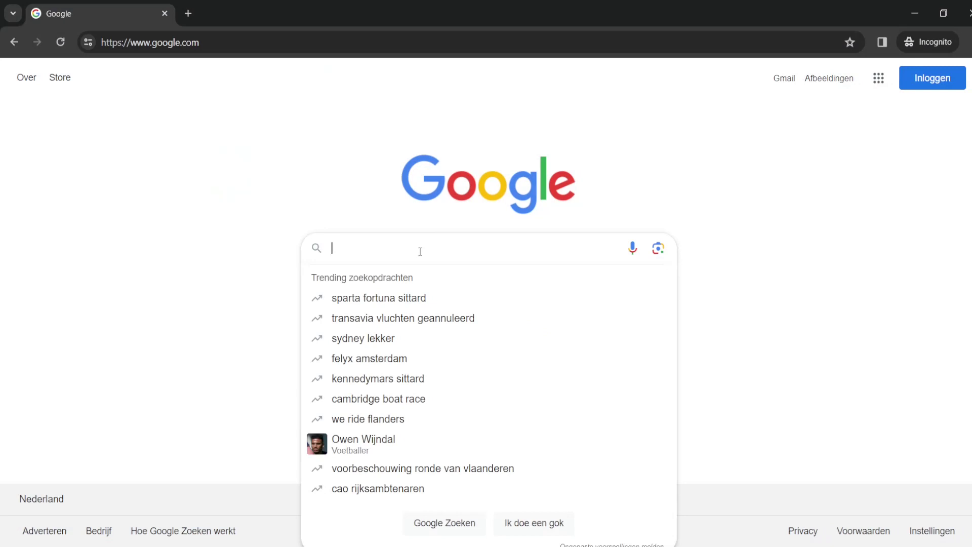
pyautogui.write('krea ai')
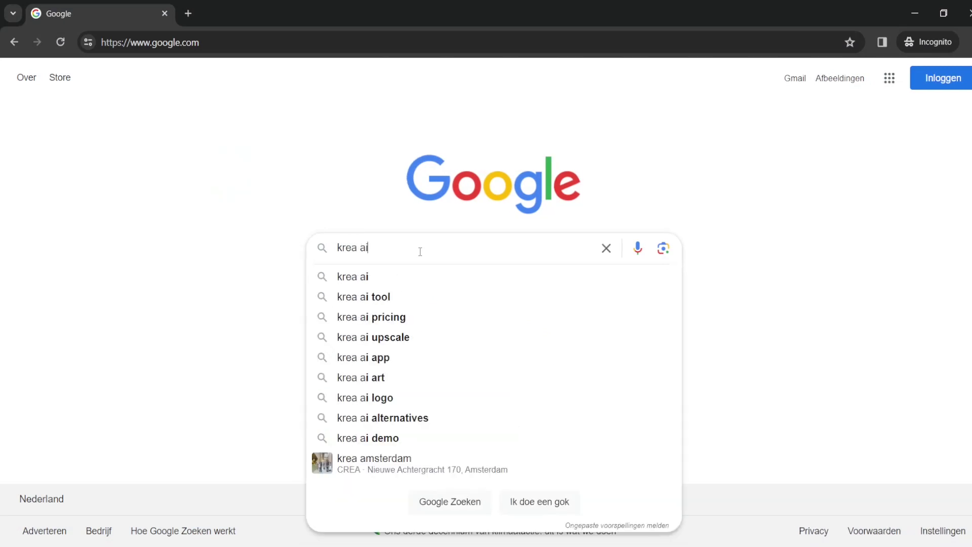
pyautogui.press('Return')
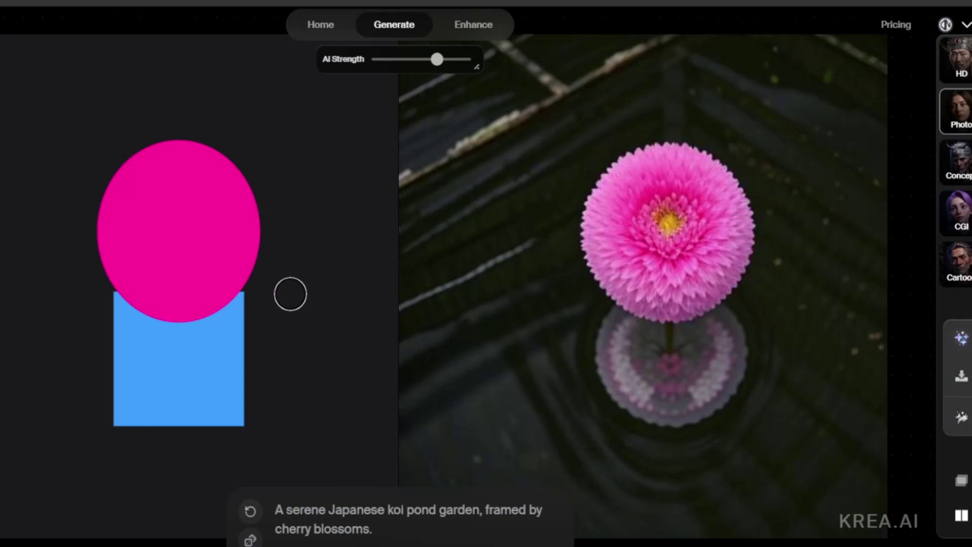
# Step: Paint diagonal red brush strokes across the blue square on the KREA Generate canvas
pyautogui.moveTo(291, 311); pyautogui.dragTo(109, 445)
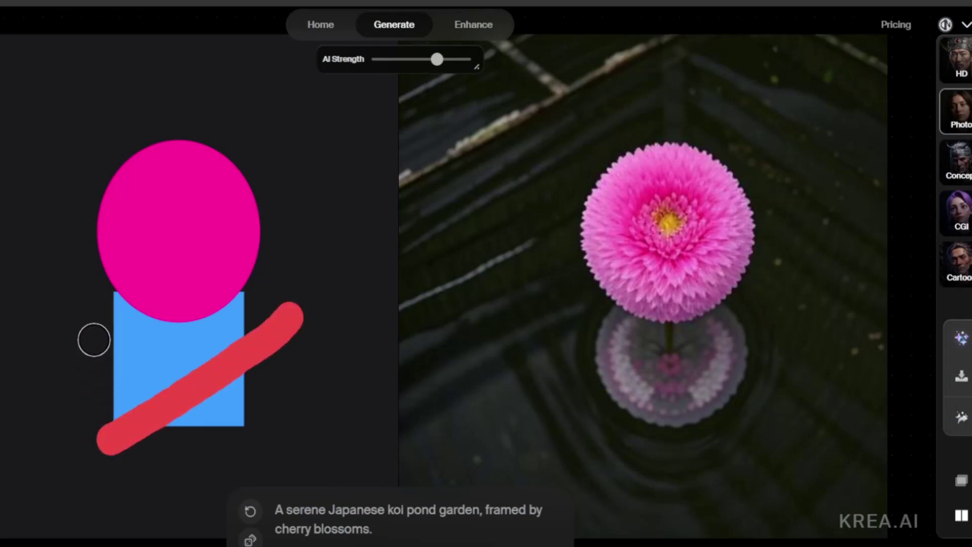
pyautogui.moveTo(288, 330)
pyautogui.mouseDown()
pyautogui.moveTo(181, 439)
pyautogui.moveTo(106, 472)
pyautogui.mouseUp()
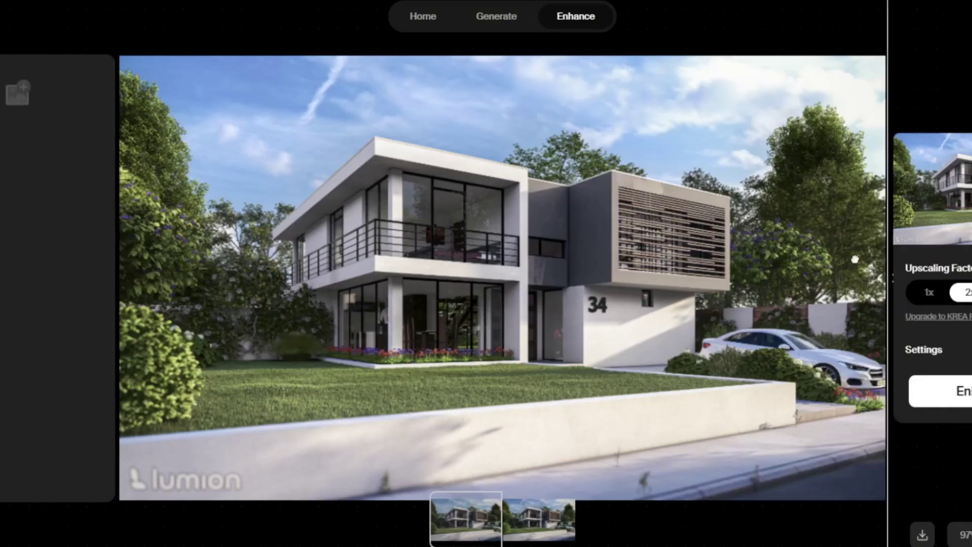
# Step: Compare the enhanced house render with its original and review the KREA pricing plans
pyautogui.moveTo(881, 276); pyautogui.dragTo(129, 276)
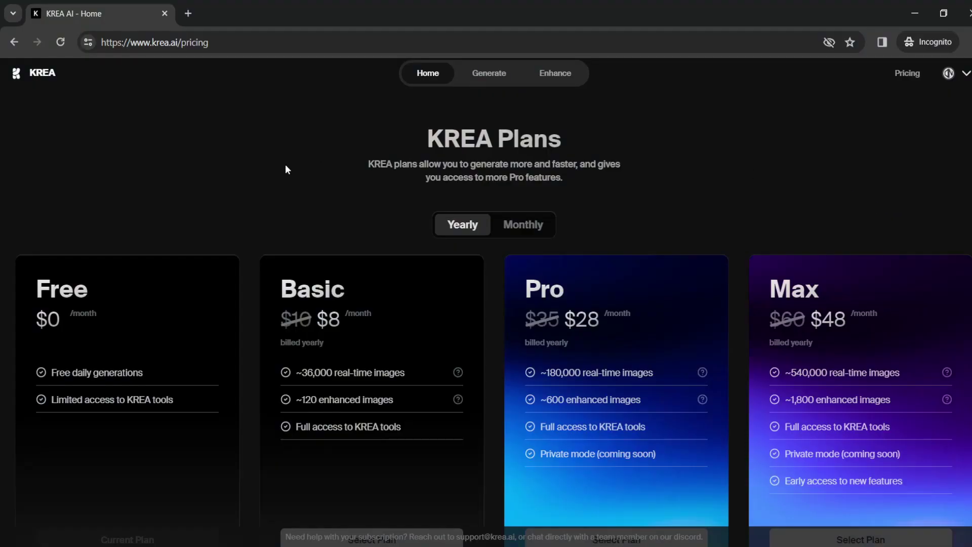
pyautogui.scroll(-2, 286, 168)
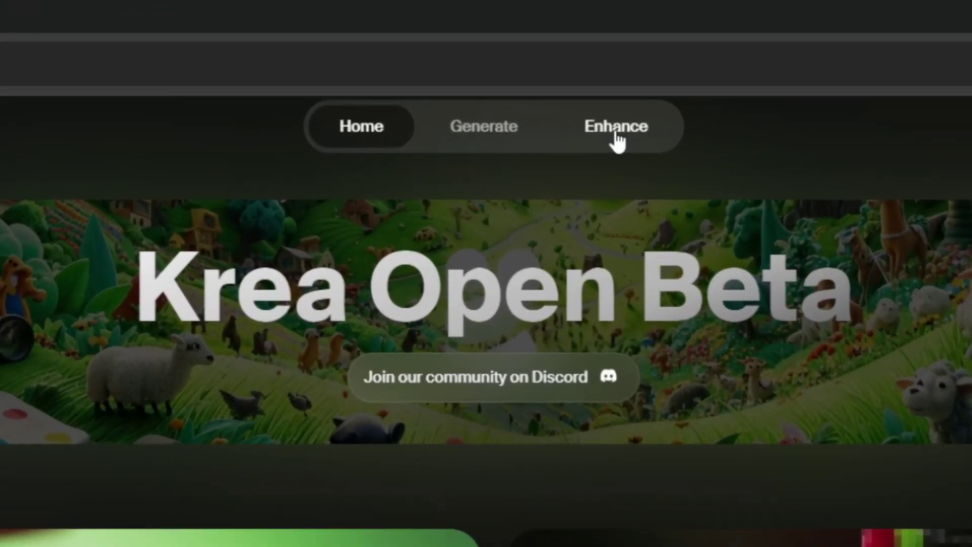
# Step: Open the KREA image enhancer and upload Render Exterior final from the Post production AI folder
pyautogui.click(615, 132)
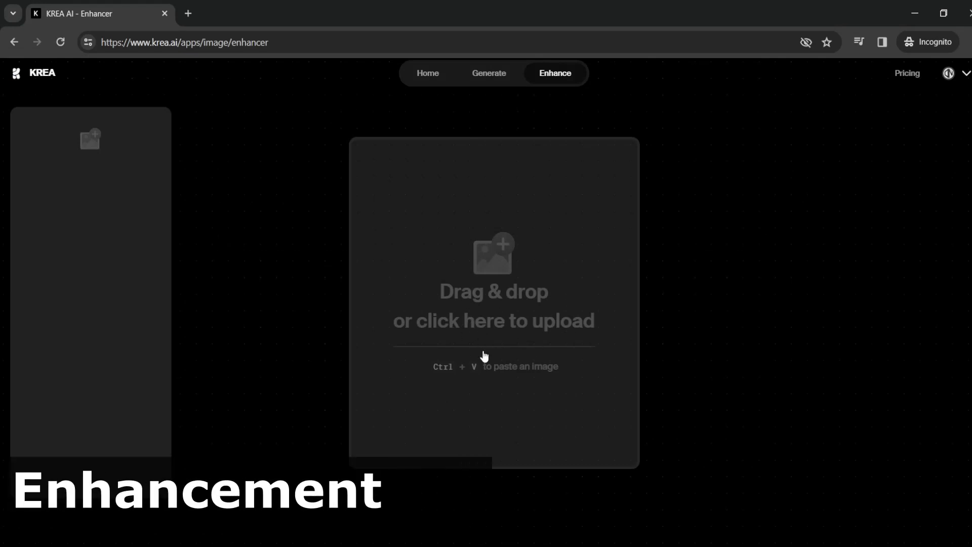
pyautogui.click(494, 304)
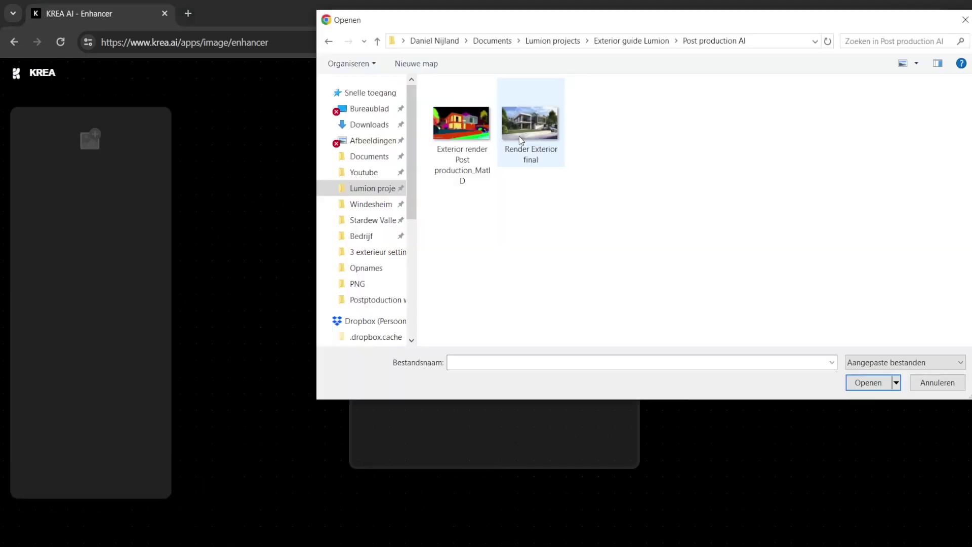
pyautogui.moveTo(530, 126); pyautogui.dragTo(463, 439)
pyautogui.press('Escape')
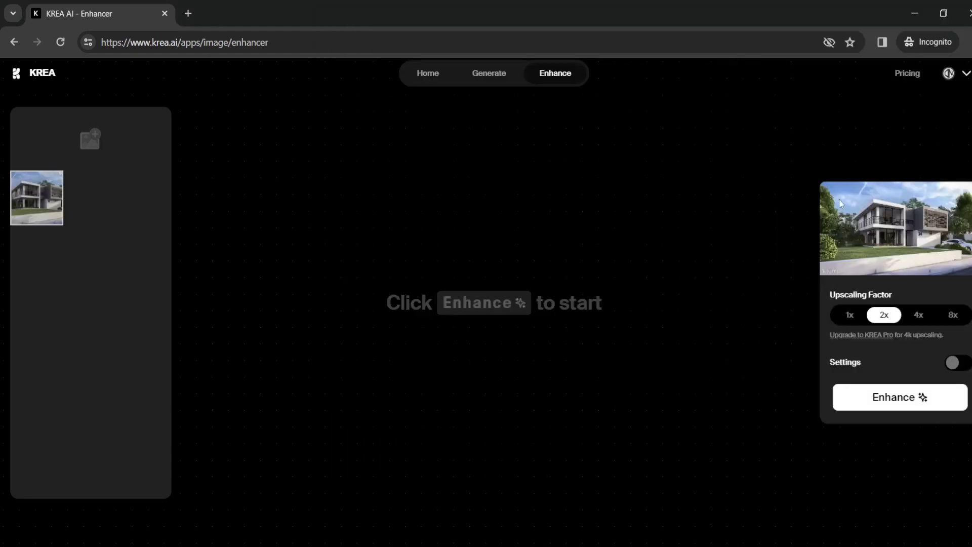
# Step: Try the 1x, 2x and 4x upscaling factors and return to 2x
pyautogui.click(850, 315)
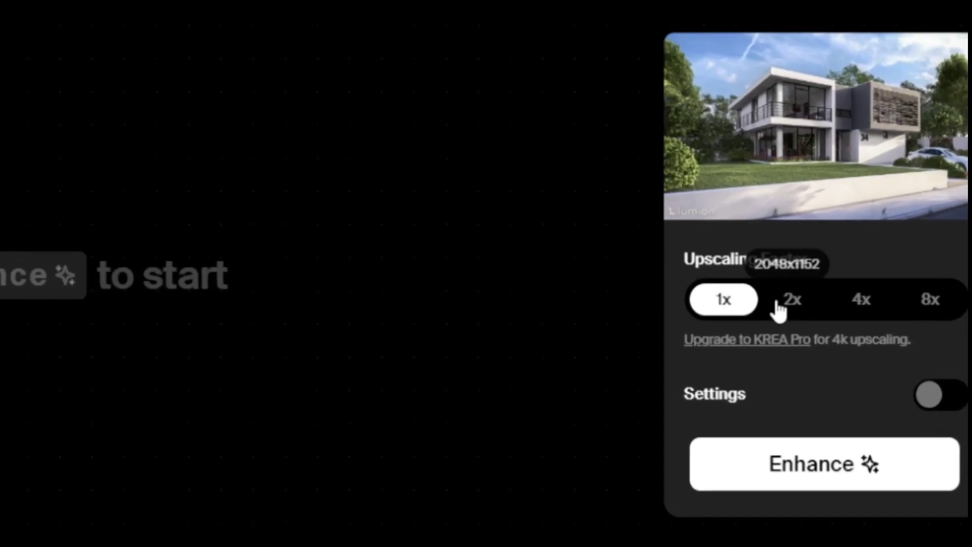
pyautogui.click(780, 307)
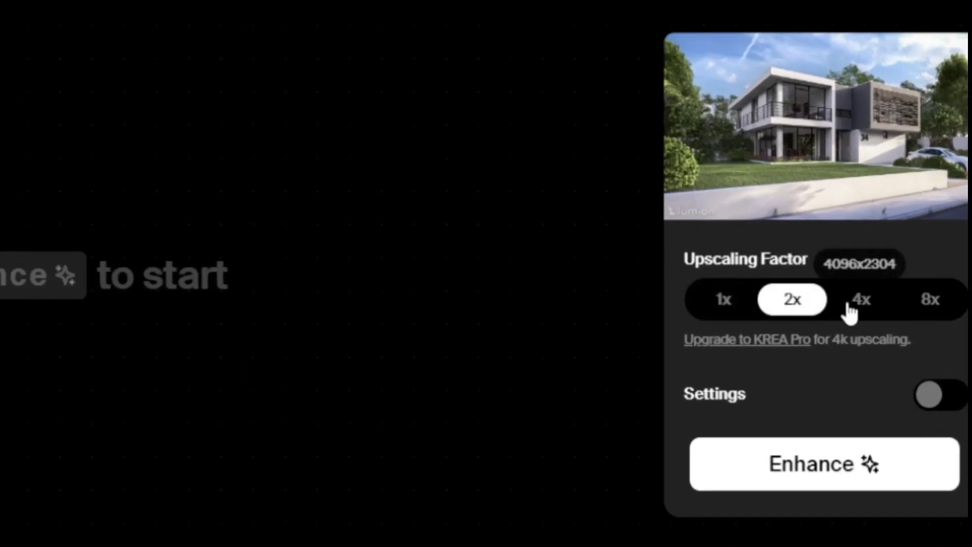
pyautogui.click(867, 300)
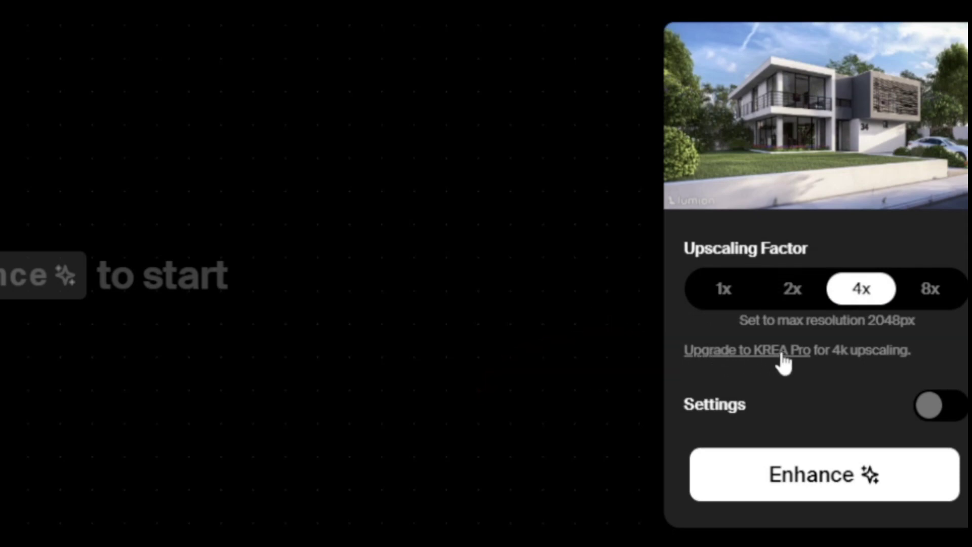
pyautogui.click(793, 302)
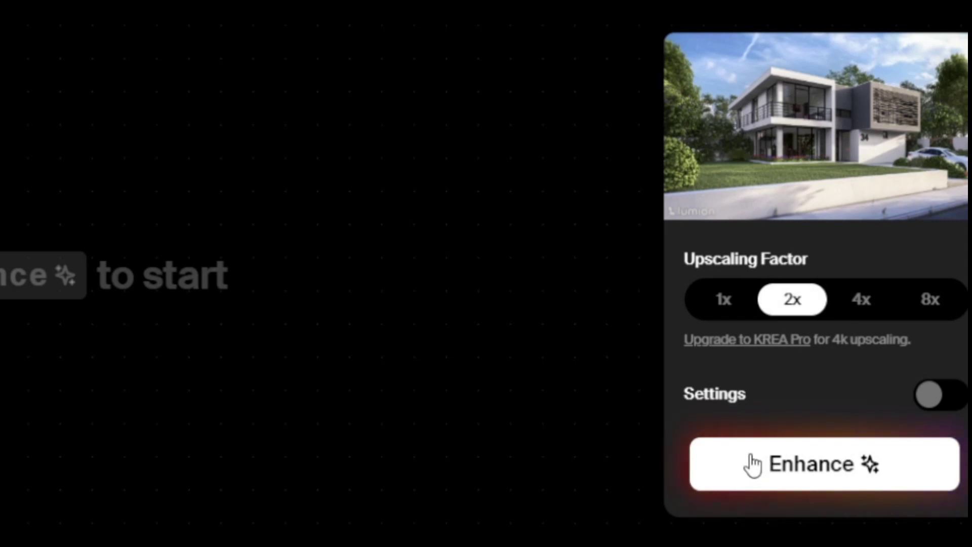
# Step: Show the enhancement settings and have KREA write a prompt describing the uploaded house image
pyautogui.click(931, 396)
pyautogui.scroll(-2, 925, 390)
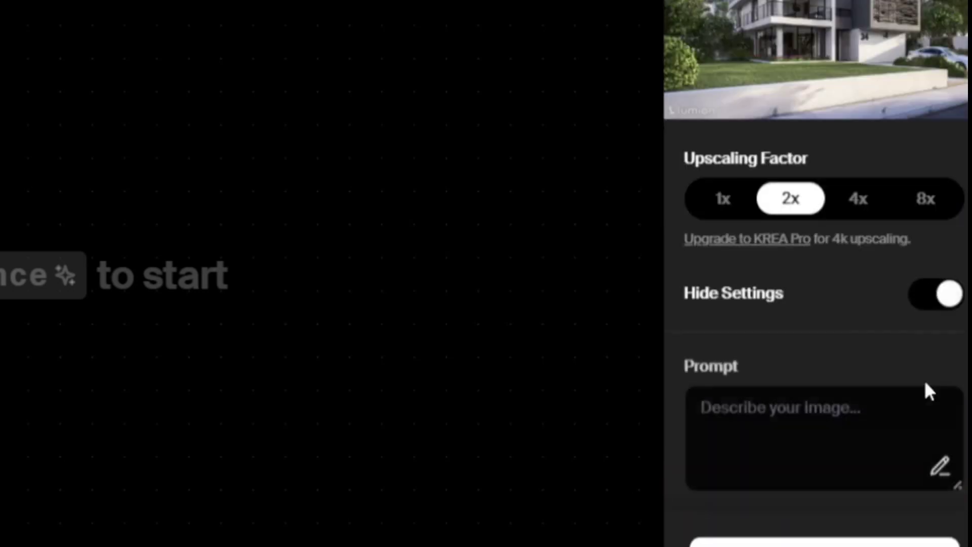
pyautogui.click(941, 469)
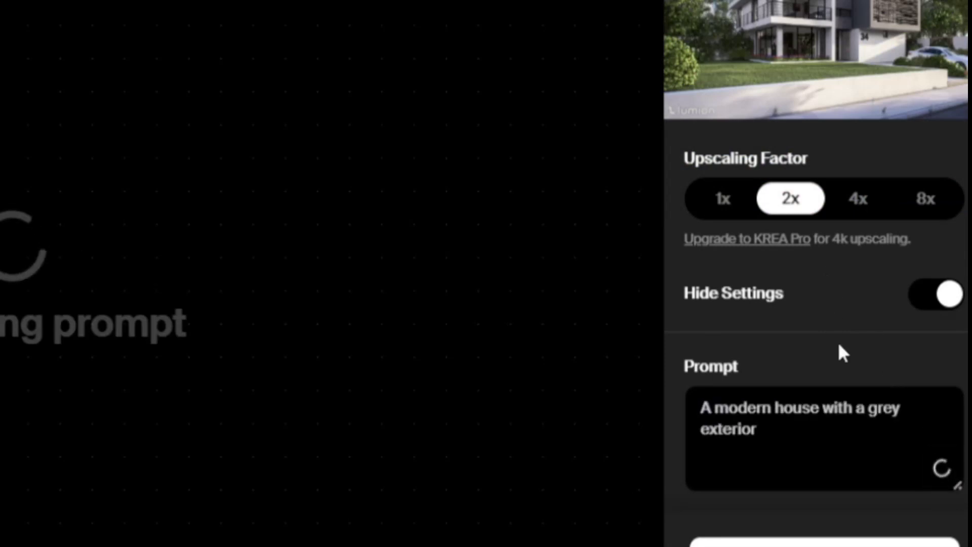
pyautogui.tripleClick(705, 400)
pyautogui.click(831, 481)
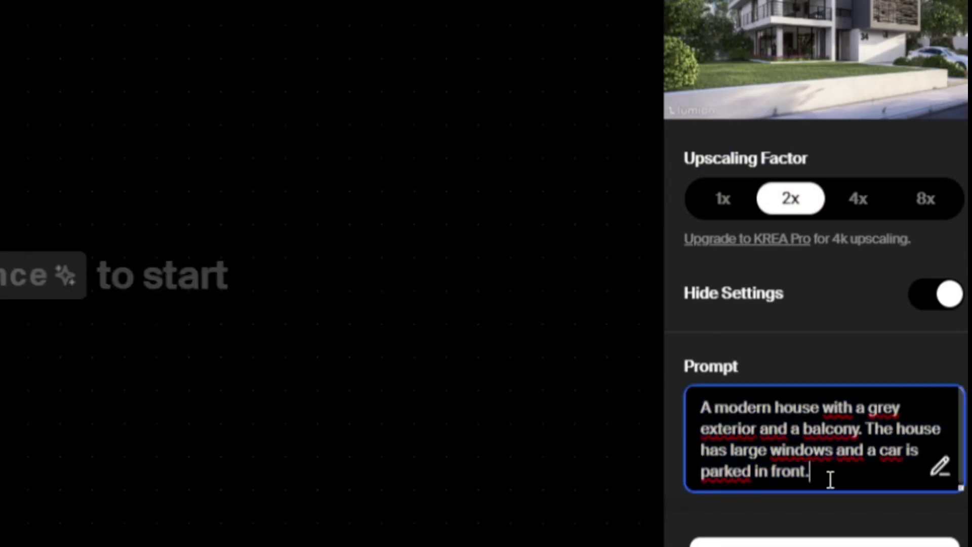
# Step: Set AI Strength to 0.45, Resemblance to 0.70 and Clarity to 0.10, and enhance the image
pyautogui.scroll(-4, 838, 242)
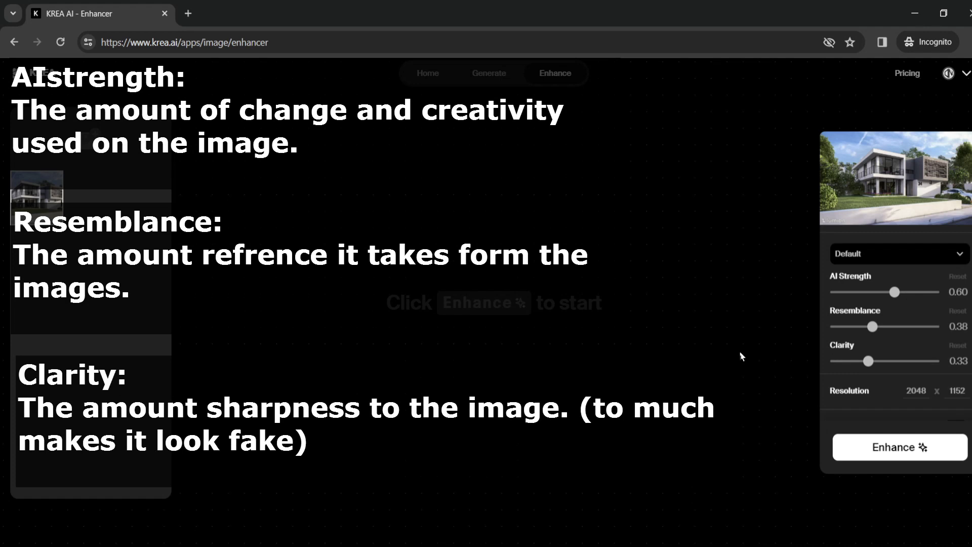
pyautogui.scroll(-2, 844, 347)
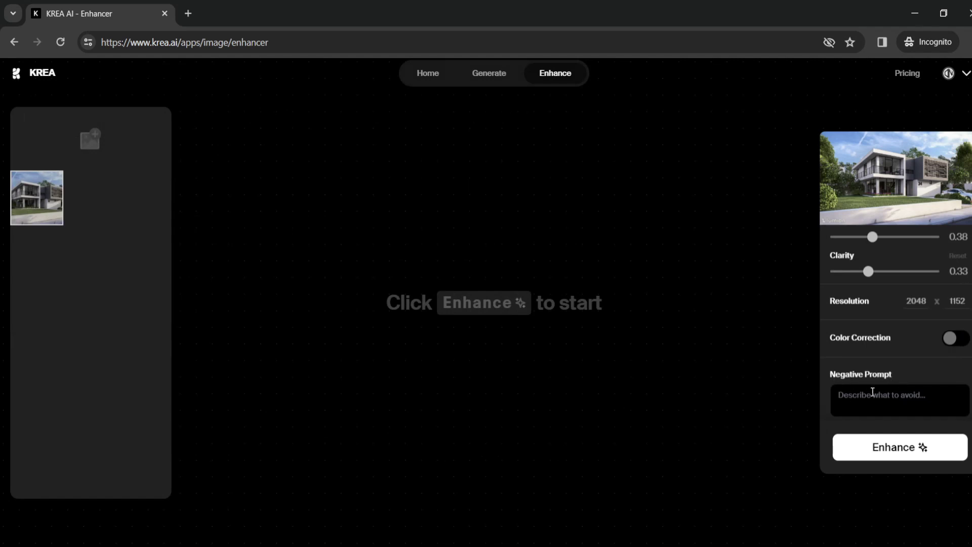
pyautogui.scroll(2, 968, 318)
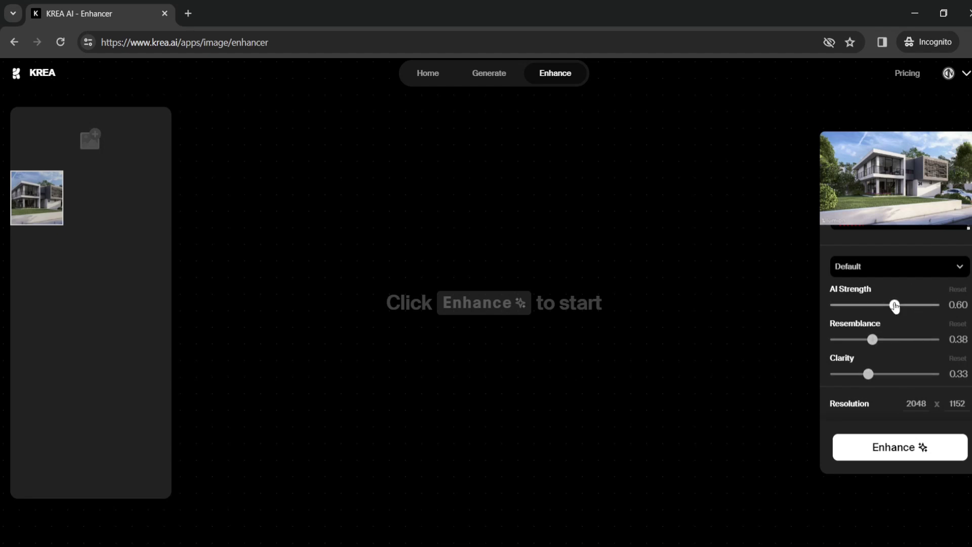
pyautogui.moveTo(895, 306); pyautogui.dragTo(882, 314)
pyautogui.moveTo(873, 341); pyautogui.dragTo(901, 342)
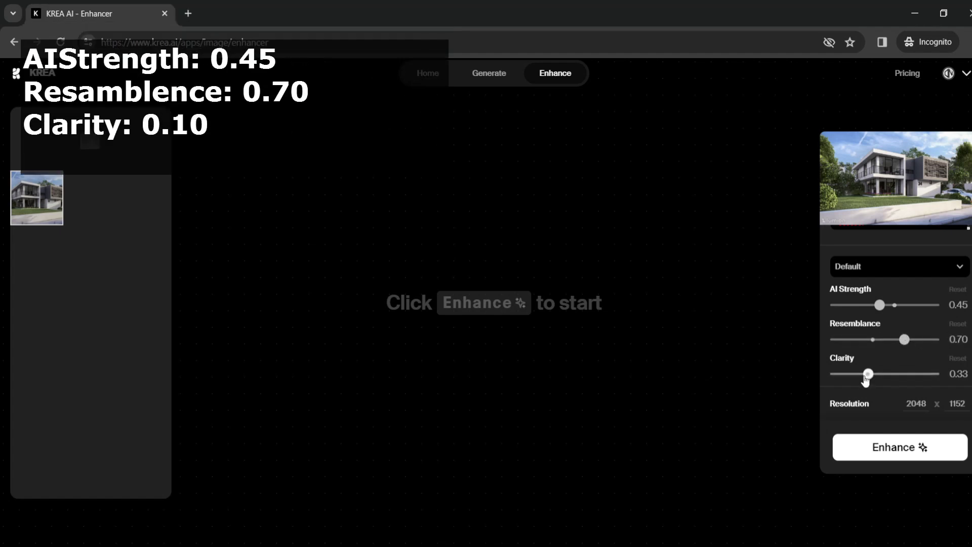
pyautogui.moveTo(868, 378); pyautogui.dragTo(846, 377)
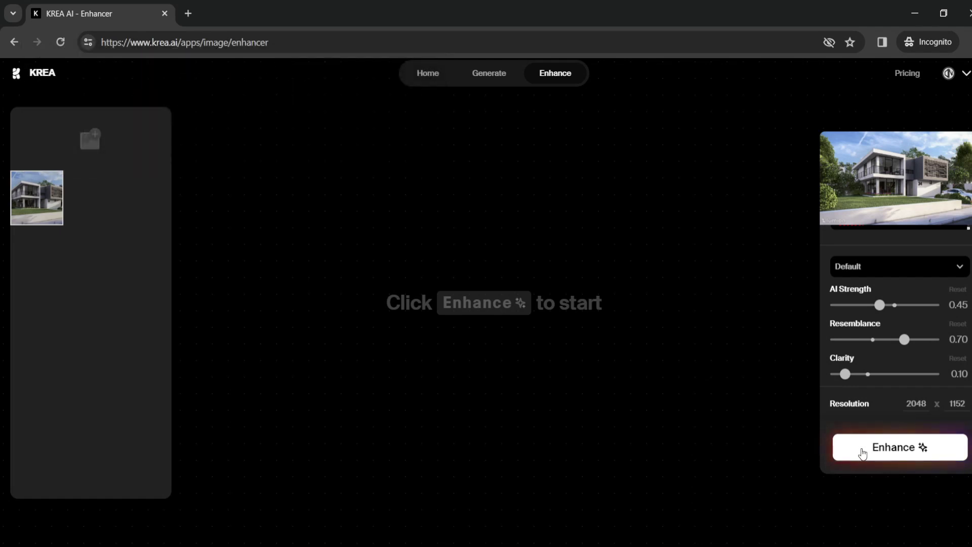
pyautogui.click(862, 452)
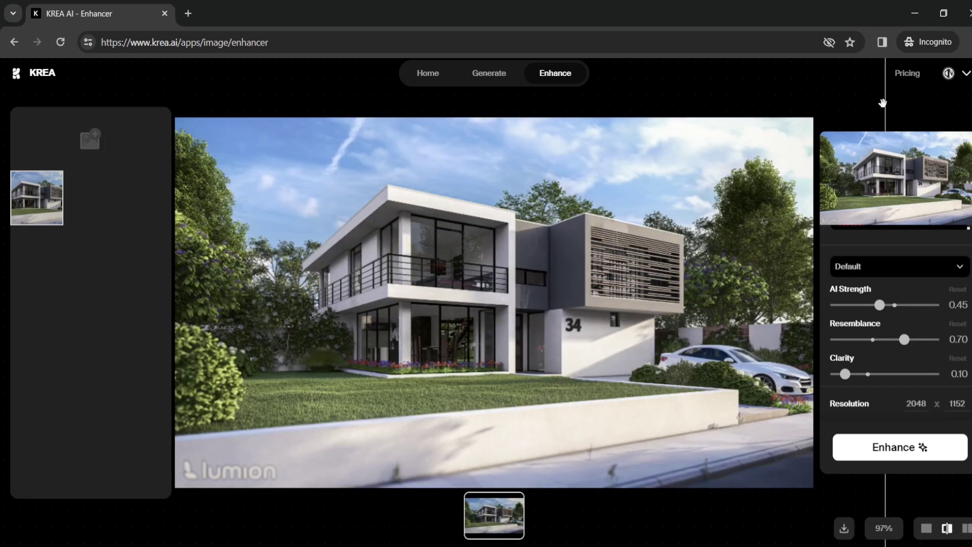
# Step: Compare the original render with the enhanced version by sweeping the comparison divider across the whole image
pyautogui.moveTo(881, 104); pyautogui.dragTo(116, 174)
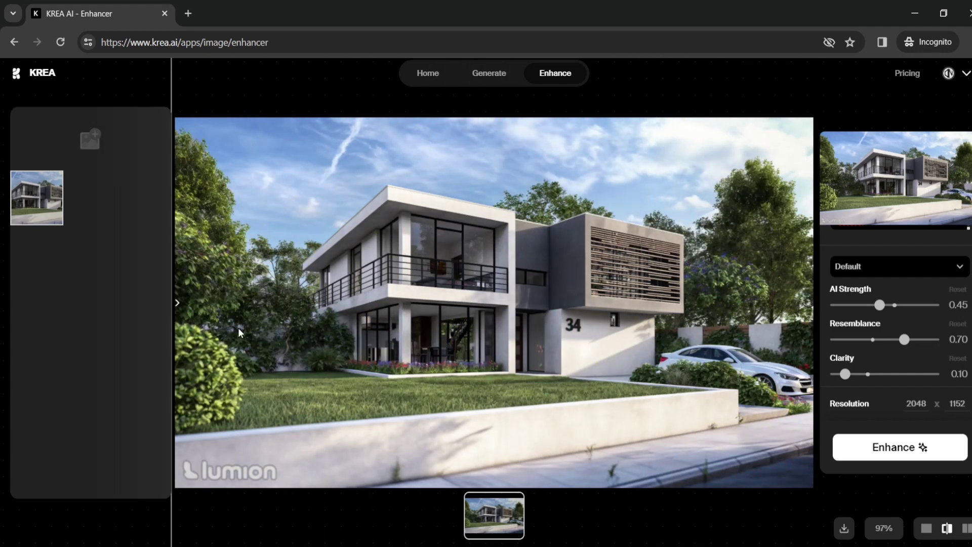
pyautogui.moveTo(179, 306); pyautogui.dragTo(147, 312)
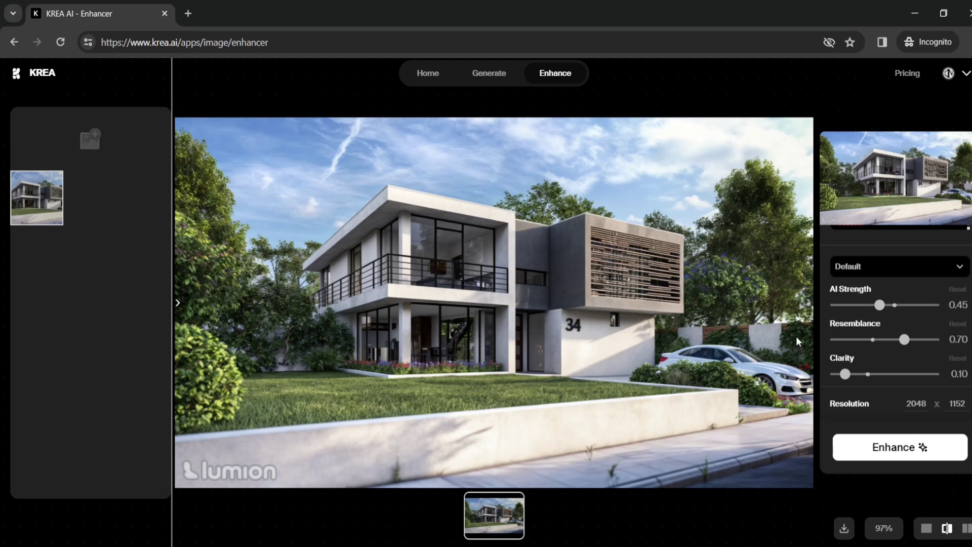
# Step: Set Resemblance to 0.29, raise AI Strength, and enhance the image a second time
pyautogui.moveTo(906, 346); pyautogui.dragTo(865, 343)
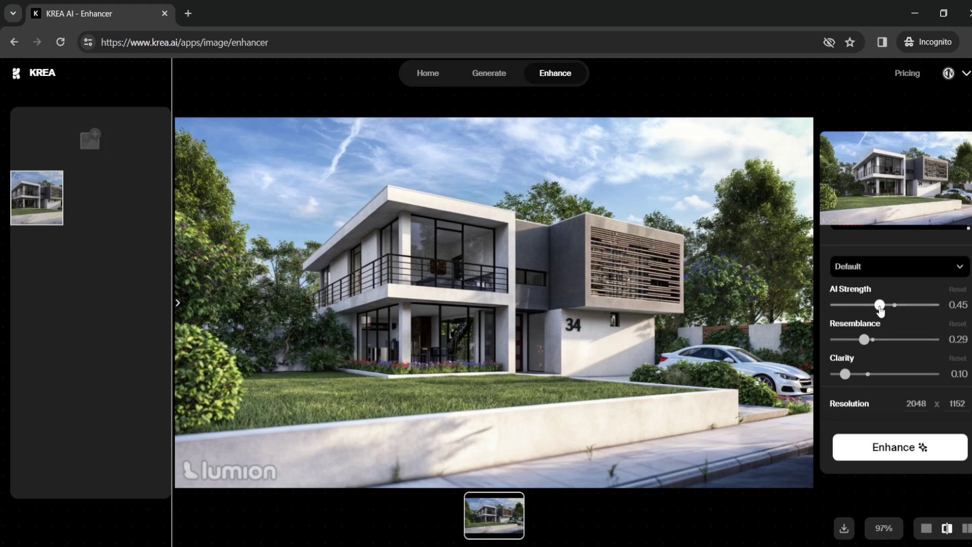
pyautogui.moveTo(880, 306); pyautogui.dragTo(905, 307)
pyautogui.click(904, 451)
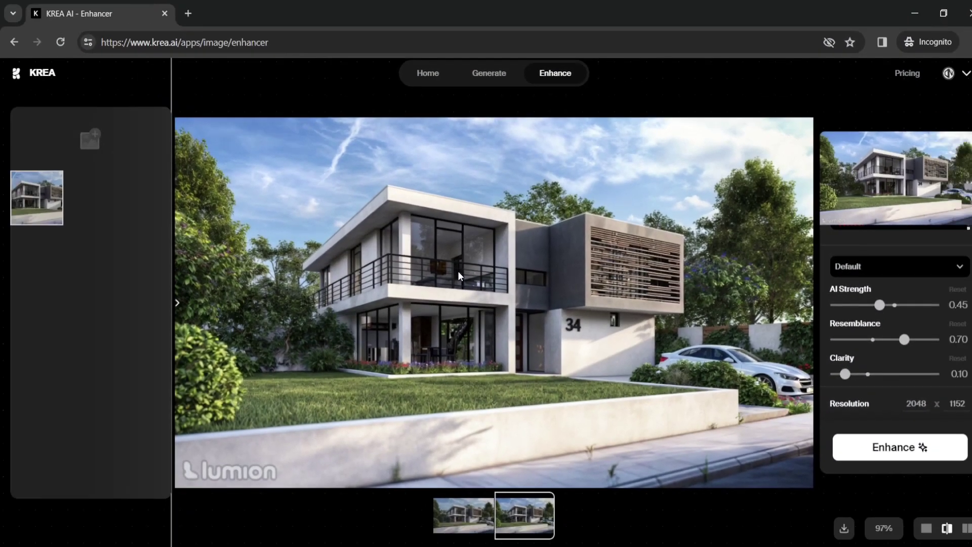
# Step: Open the context options of the enhanced house image
pyautogui.rightClick(458, 271)
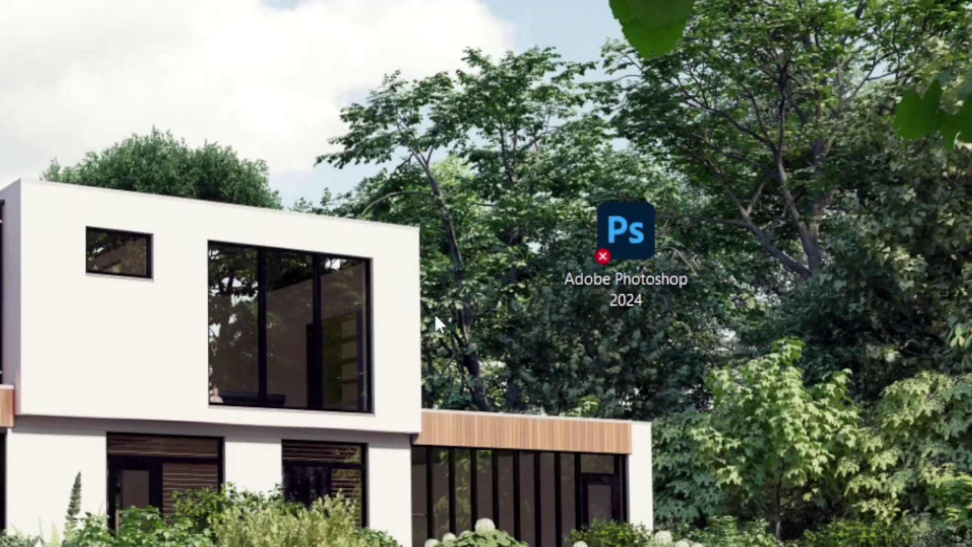
# Step: Switch to Photoshop, create a 1920 x 1080 px RGB document at 300 pixels/inch, and place the enhanced render in it
pyautogui.doubleClick(633, 232)
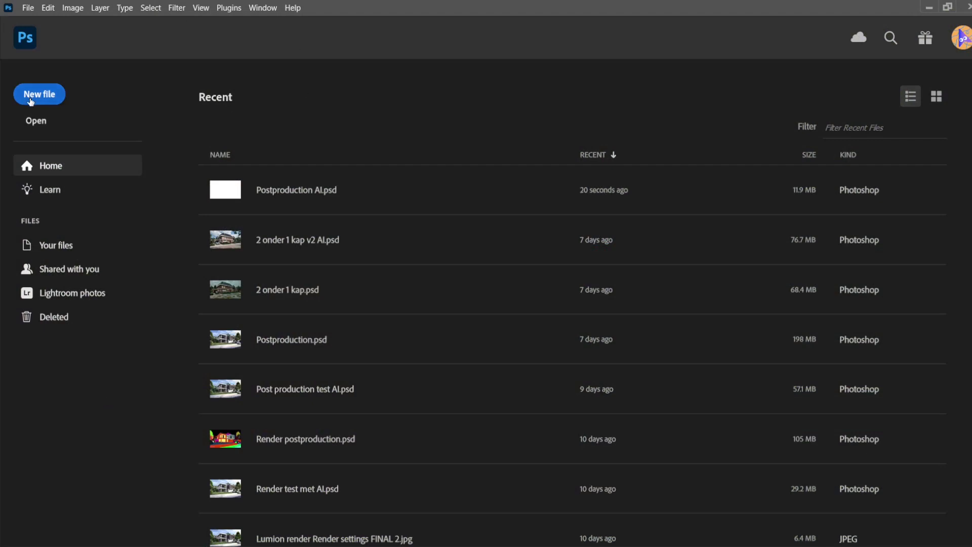
pyautogui.click(34, 99)
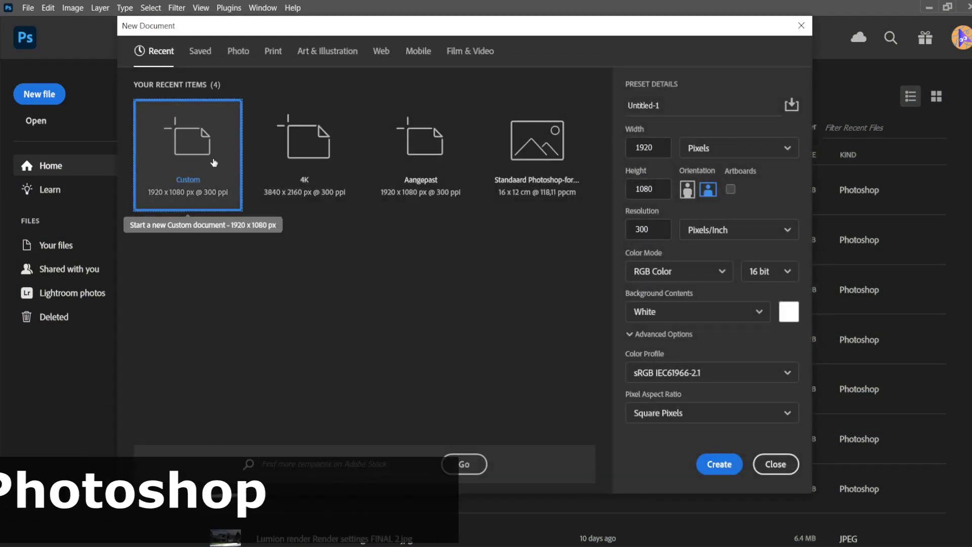
pyautogui.click(719, 465)
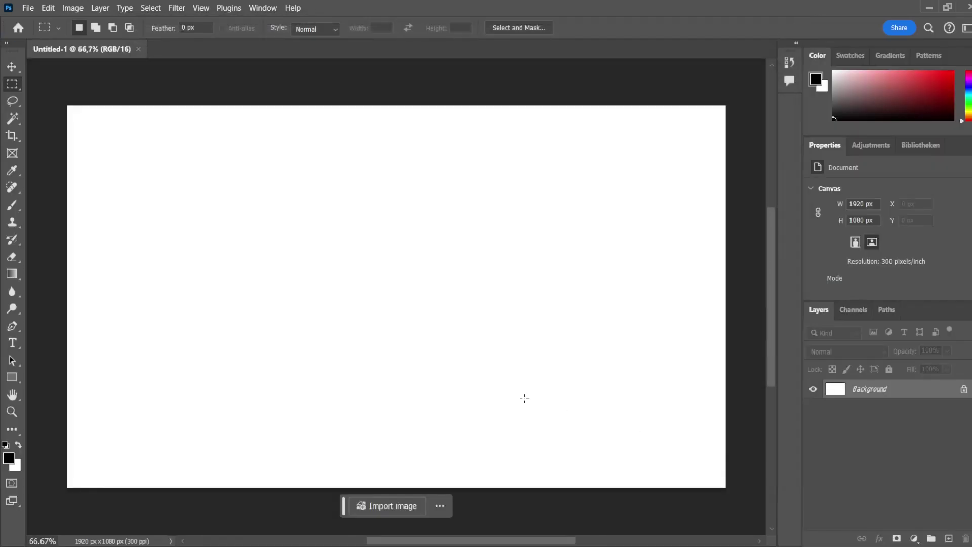
pyautogui.moveTo(304, 486); pyautogui.dragTo(351, 409)
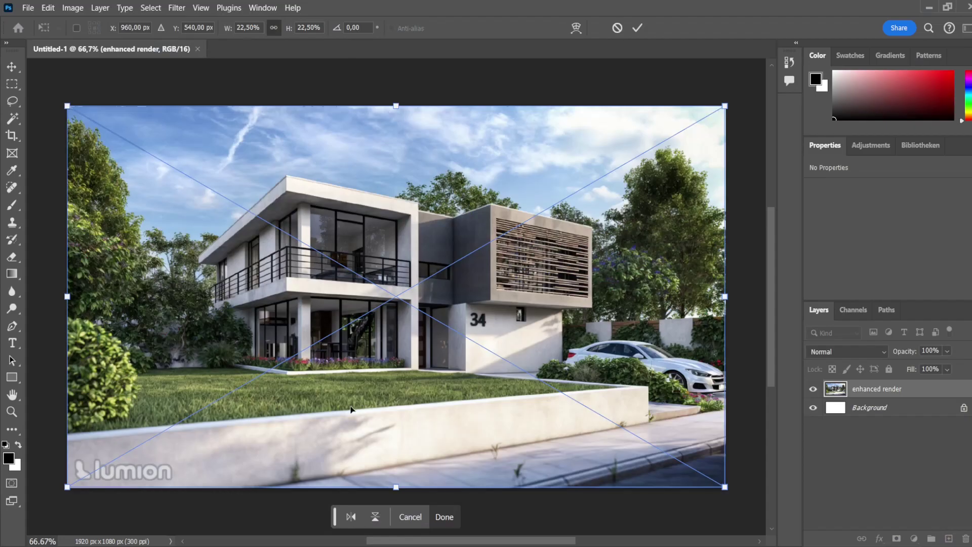
pyautogui.click(445, 517)
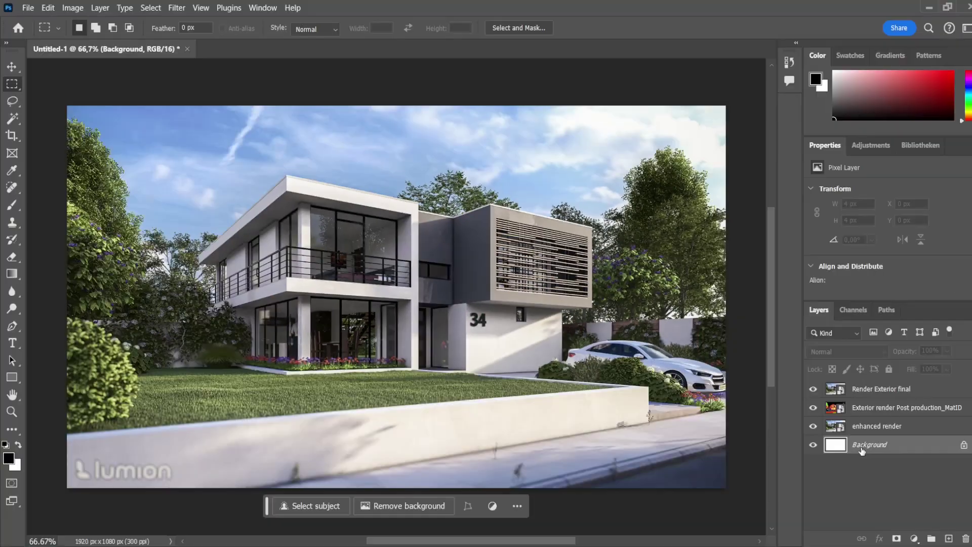
# Step: Delete the white Background layer and move the Exterior render Post production_MatID layer beneath the enhanced render layer
pyautogui.rightClick(969, 499)
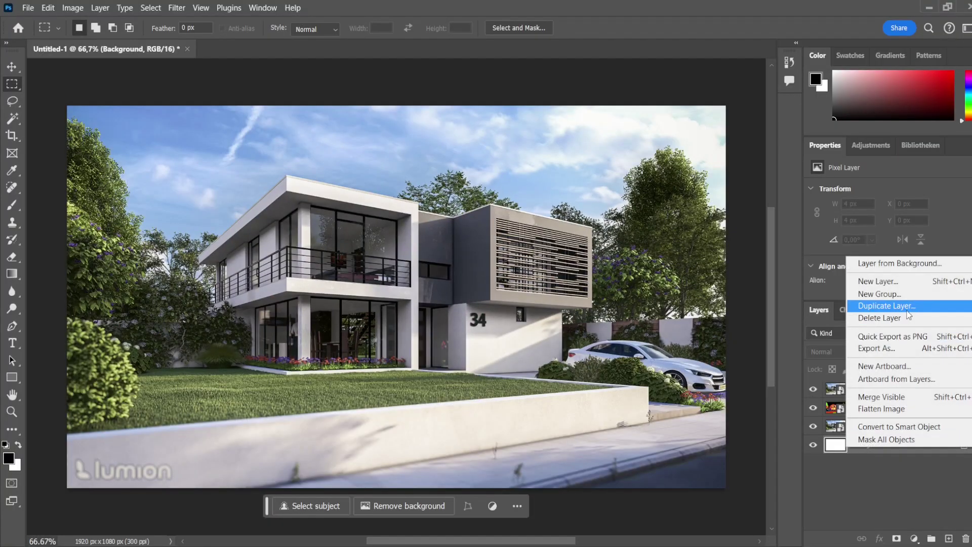
pyautogui.click(881, 318)
pyautogui.moveTo(864, 414); pyautogui.dragTo(879, 436)
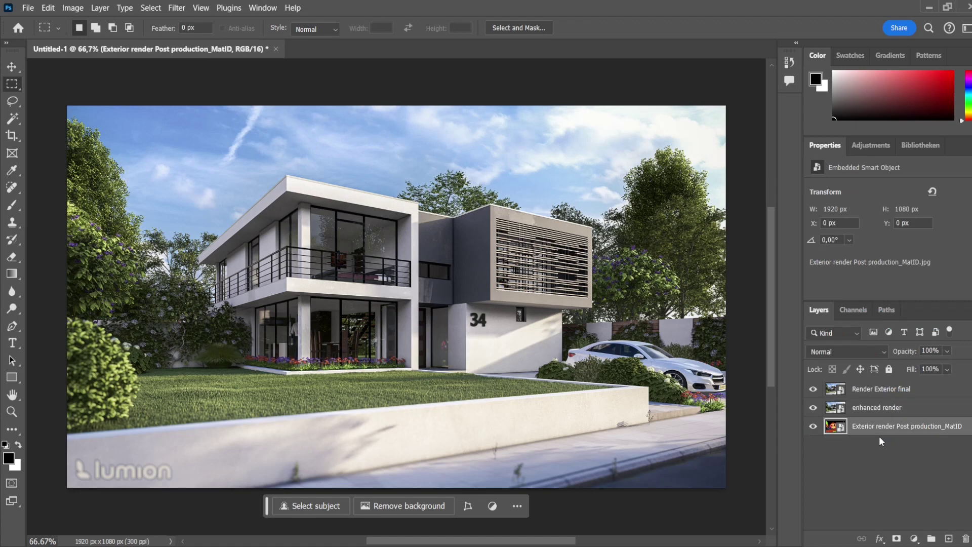
# Step: Add a white layer mask to the Render Exterior final layer
pyautogui.click(877, 409)
pyautogui.click(873, 390)
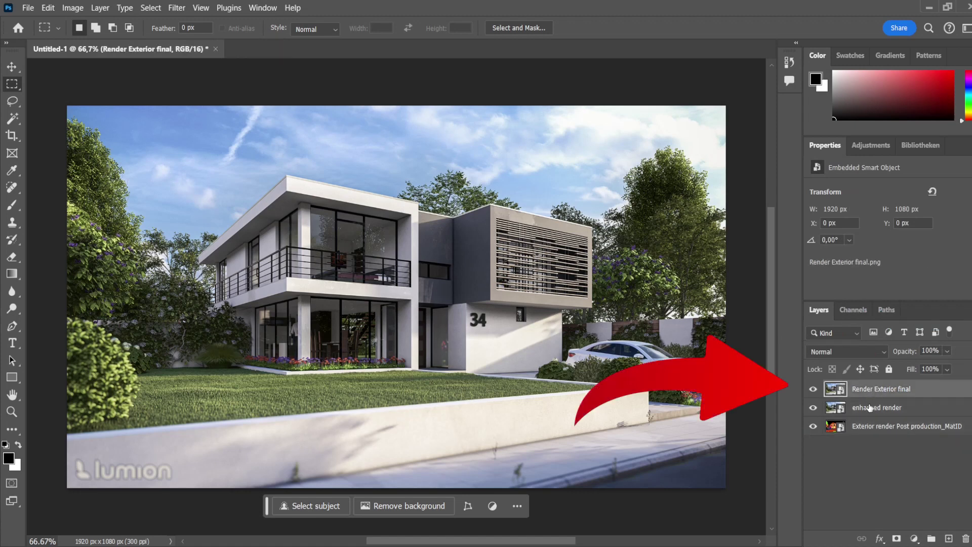
pyautogui.click(871, 407)
pyautogui.click(871, 392)
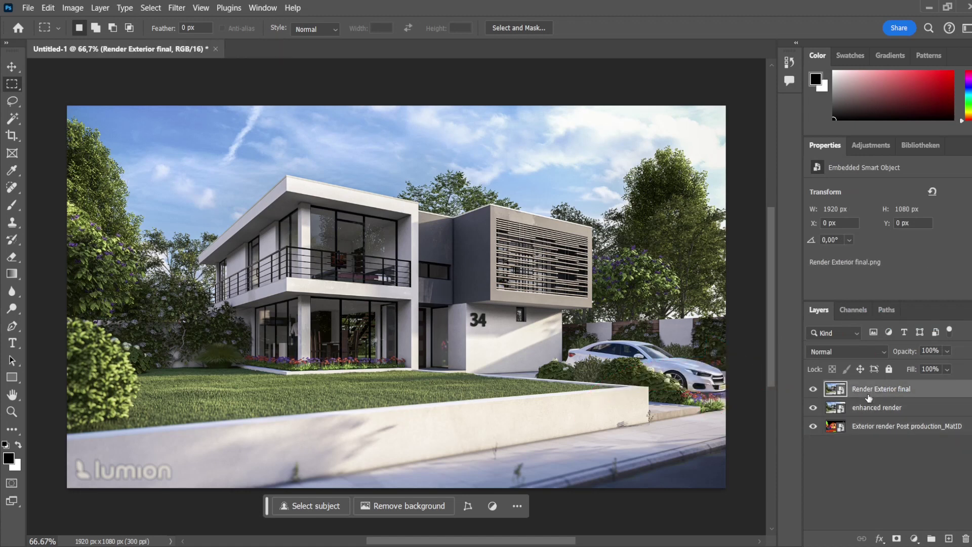
pyautogui.rightClick(863, 390)
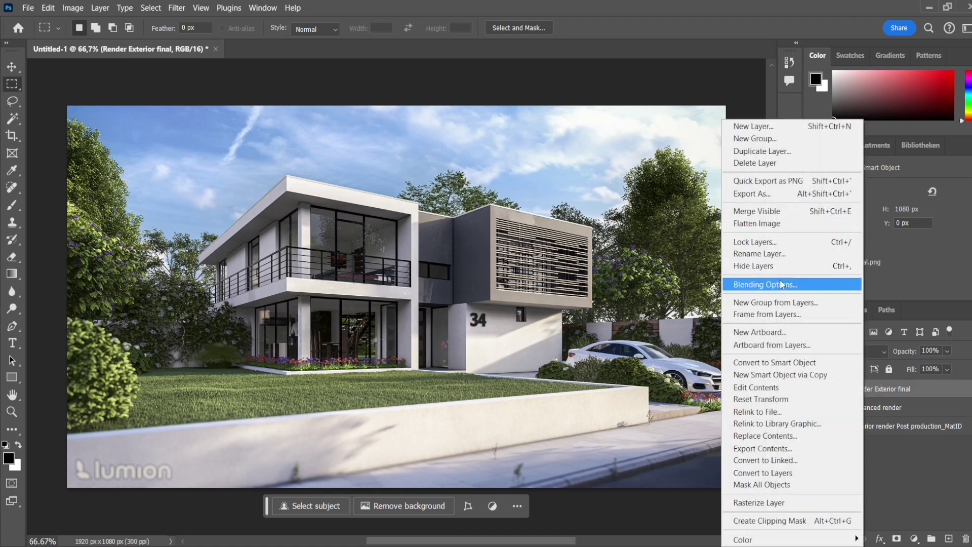
pyautogui.click(936, 446)
pyautogui.click(899, 541)
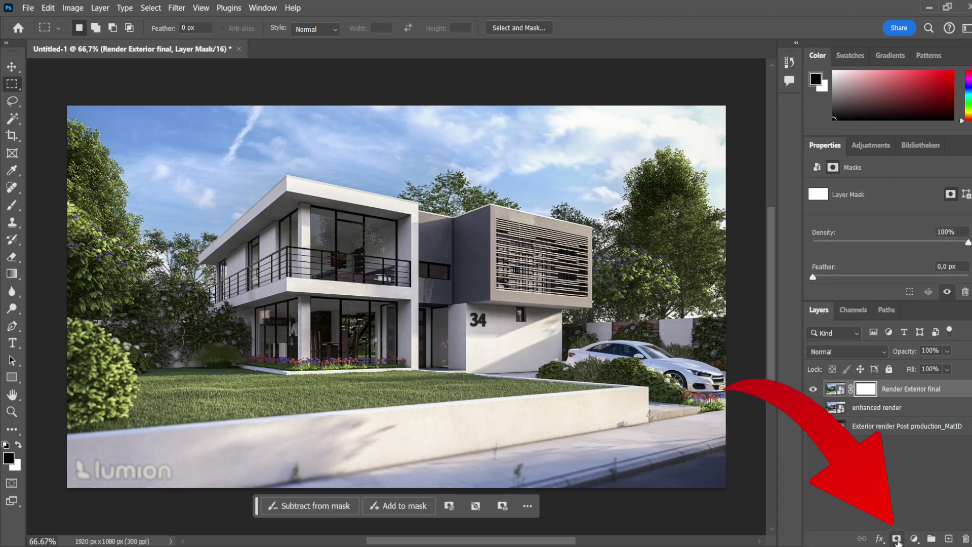
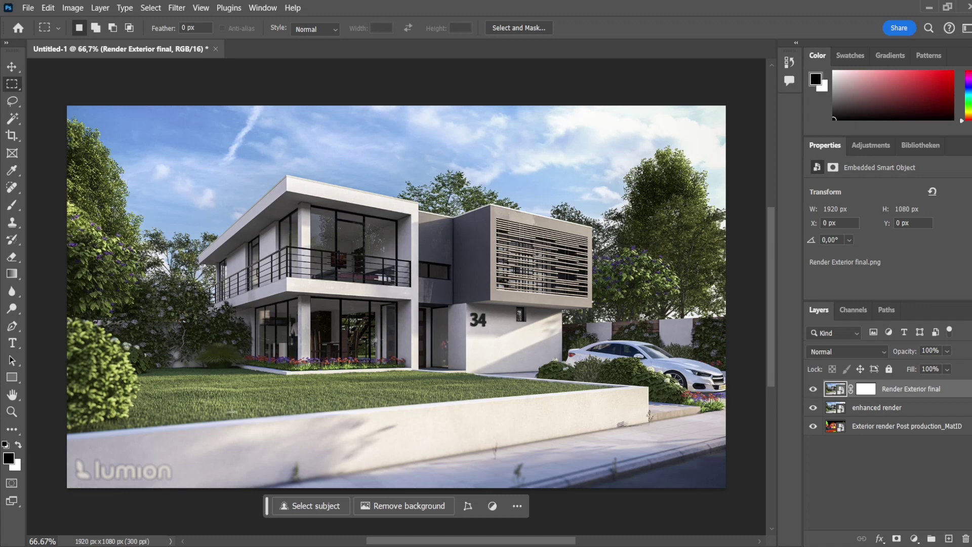
# Step: Make the Render Exterior final layer's mask active and confirm black (000000) as the foreground color
pyautogui.scroll(3, 232, 412)
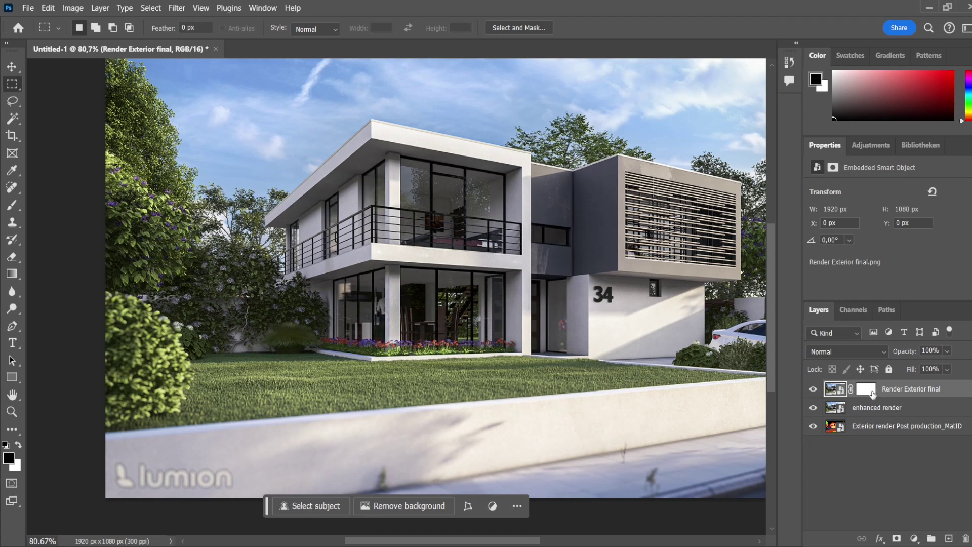
pyautogui.click(872, 395)
pyautogui.click(11, 460)
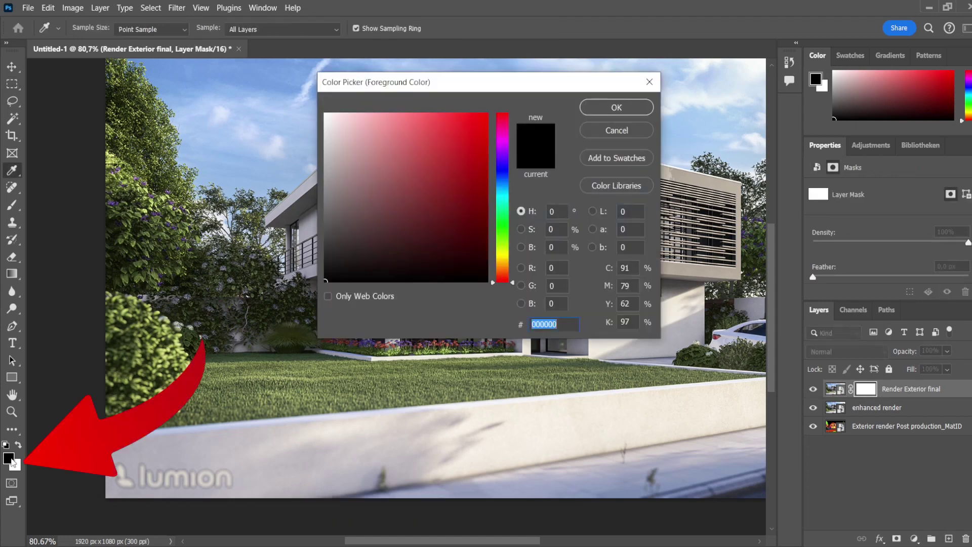
pyautogui.click(617, 107)
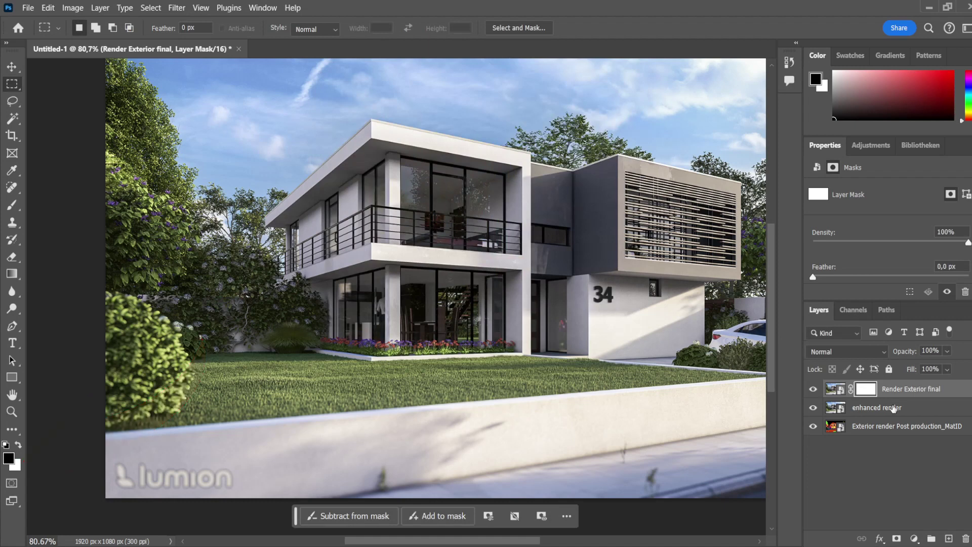
# Step: Hide both render layers and select the lawn in the material ID image using the Magic Wand with Contiguous enabled
pyautogui.click(813, 390)
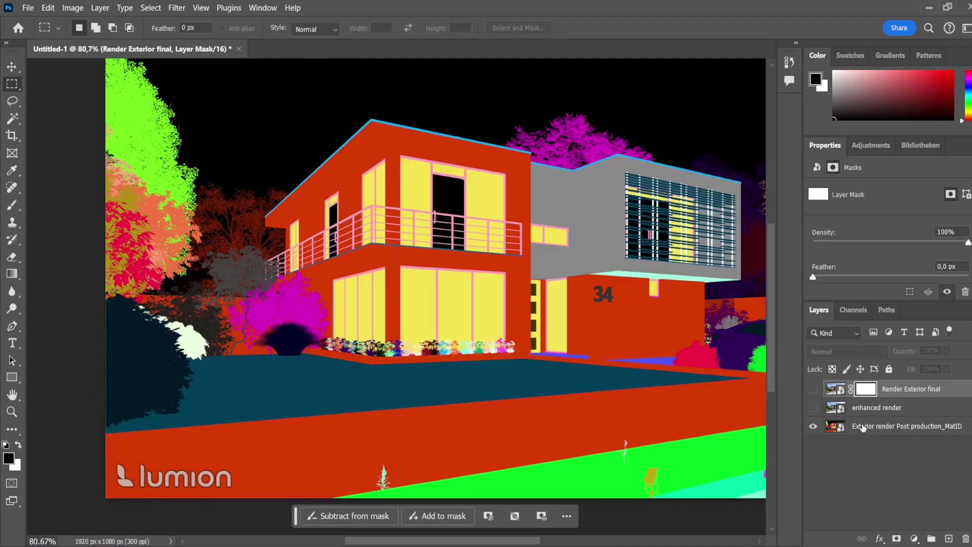
pyautogui.click(12, 120)
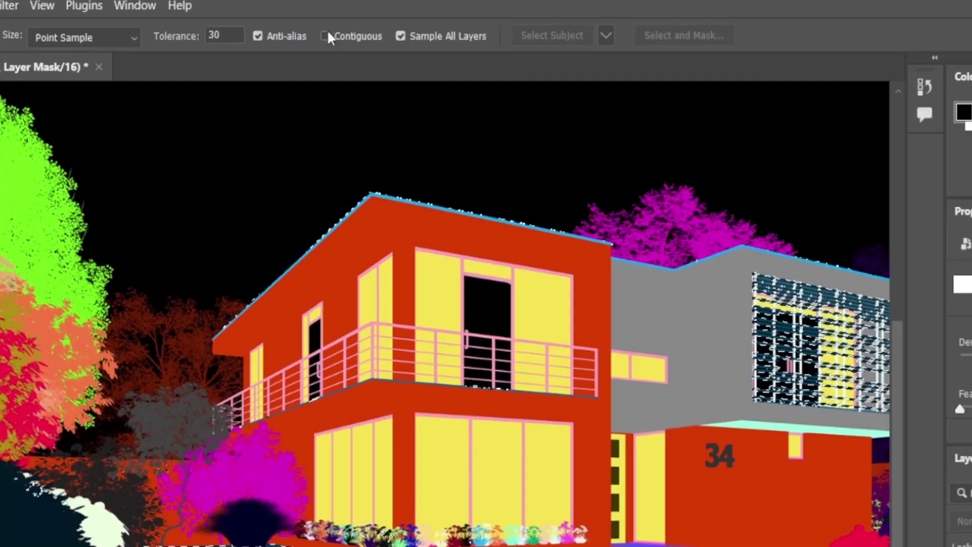
pyautogui.click(325, 36)
pyautogui.click(531, 387)
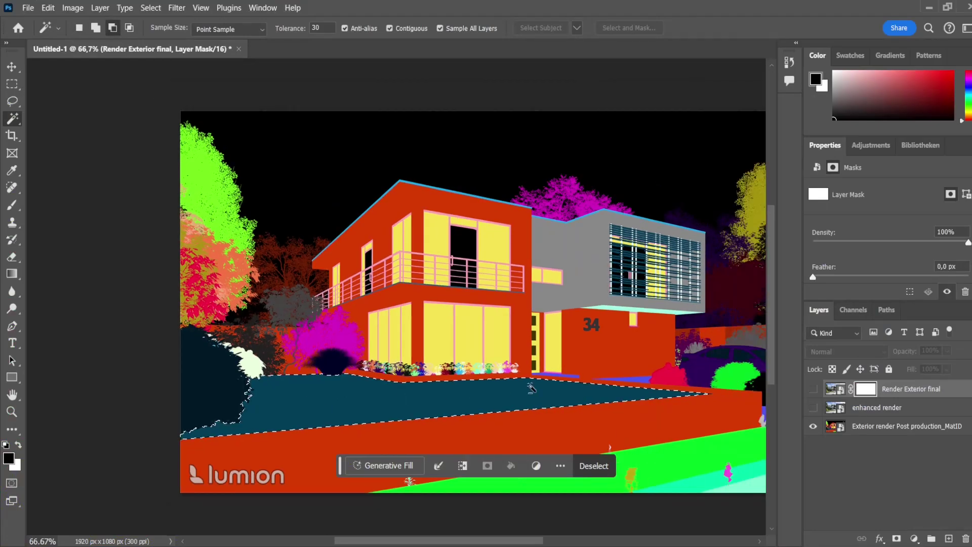
pyautogui.keyDown('alt'); pyautogui.scroll(1, 273, 410); pyautogui.keyUp('alt')
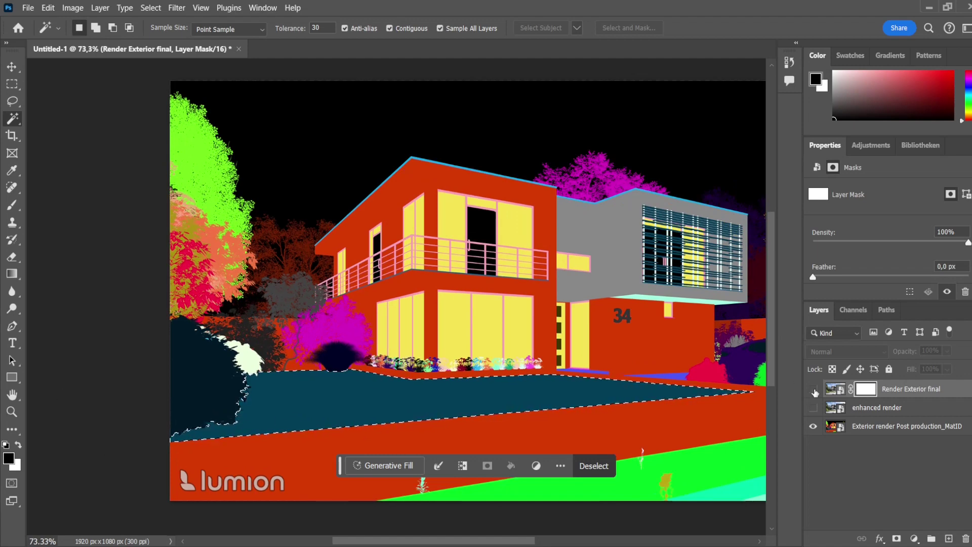
# Step: Show both render layers again and fill the lawn selection with black on the Render Exterior final mask
pyautogui.click(814, 390)
pyautogui.click(511, 466)
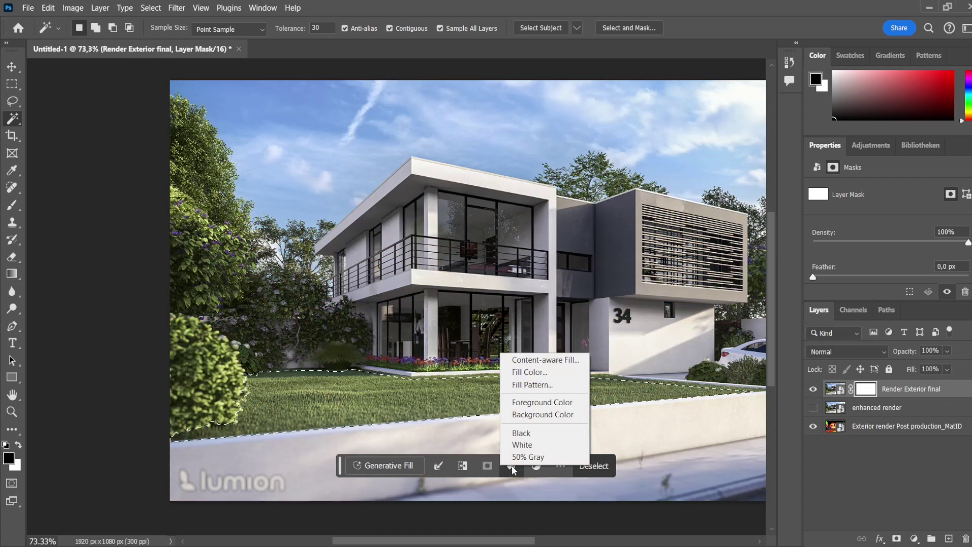
pyautogui.click(521, 434)
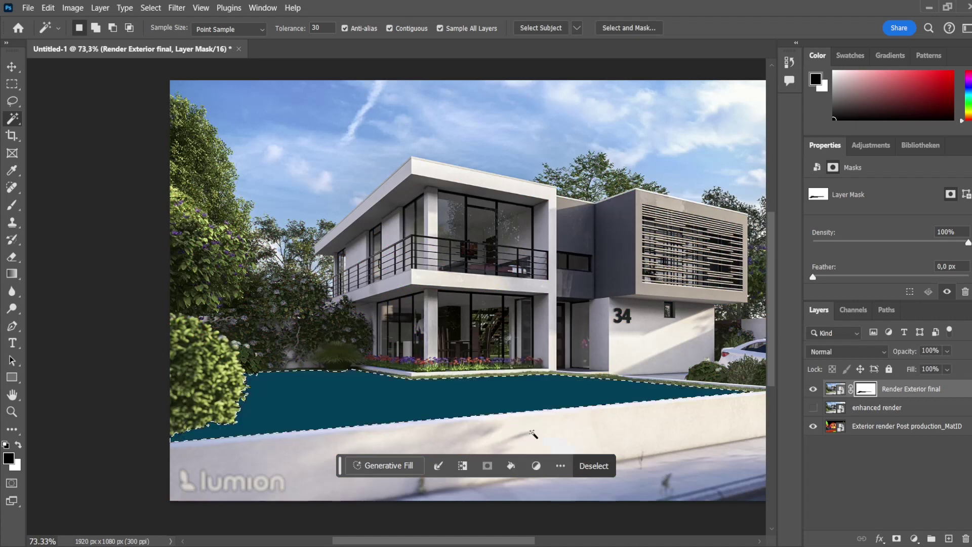
pyautogui.click(814, 408)
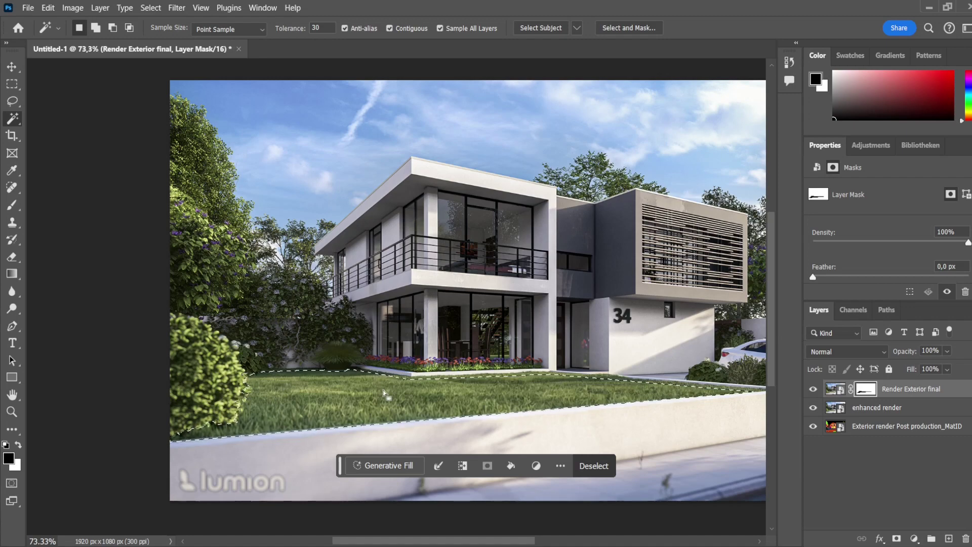
# Step: Examine the edges of the masked lawn along the house, the flower bed and the hedge for grass outside the selection
pyautogui.scroll(6, 383, 394)
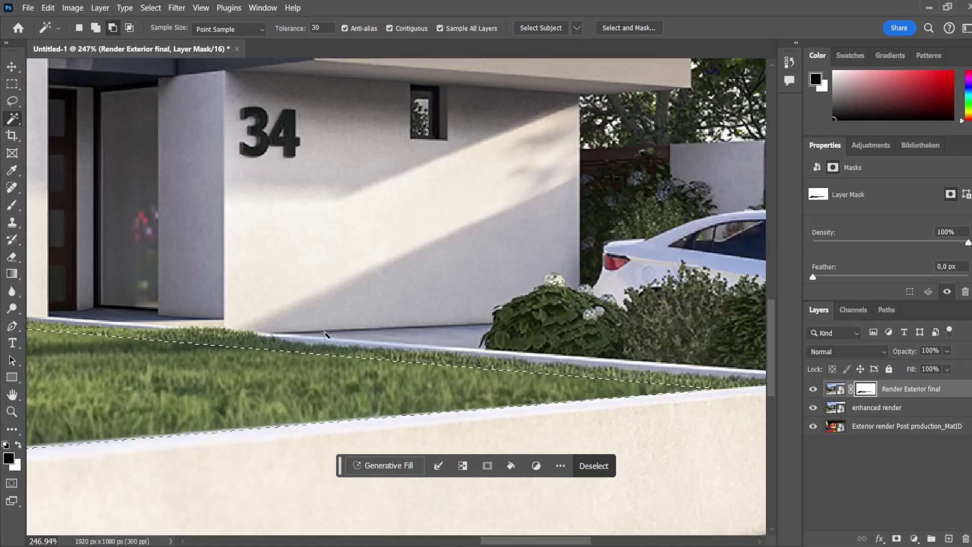
pyautogui.scroll(3, 432, 315)
pyautogui.scroll(-3, 216, 341)
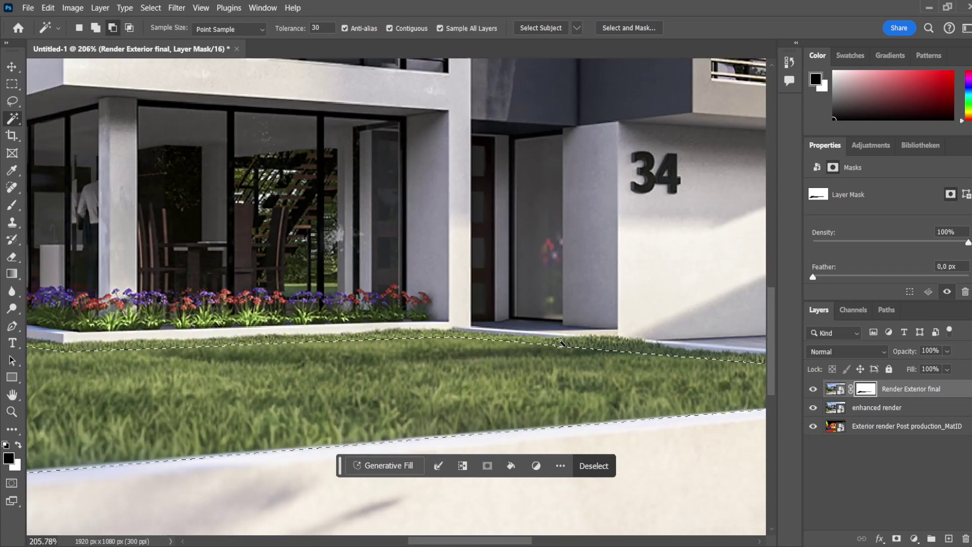
pyautogui.scroll(4, 242, 351)
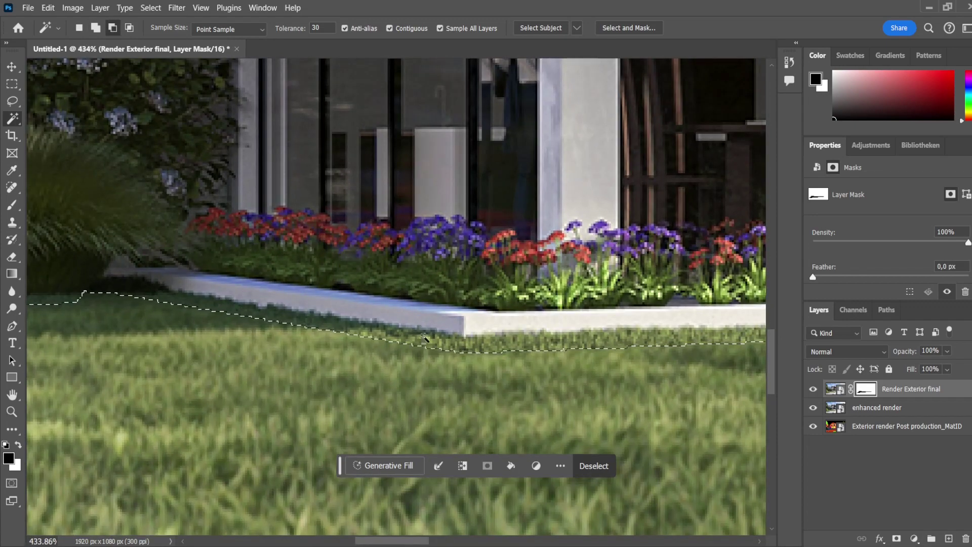
pyautogui.scroll(-5, 424, 338)
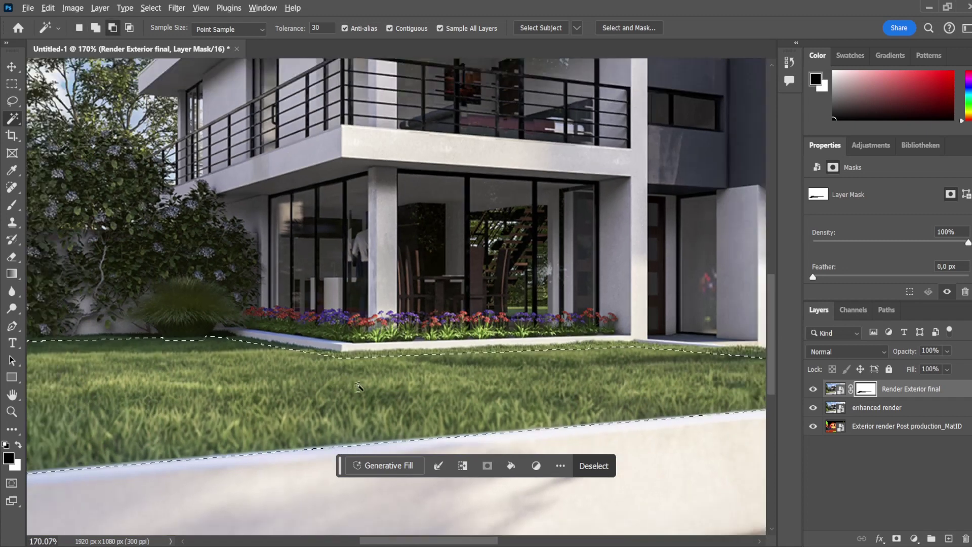
pyautogui.scroll(-2, 358, 387)
pyautogui.scroll(4, 360, 390)
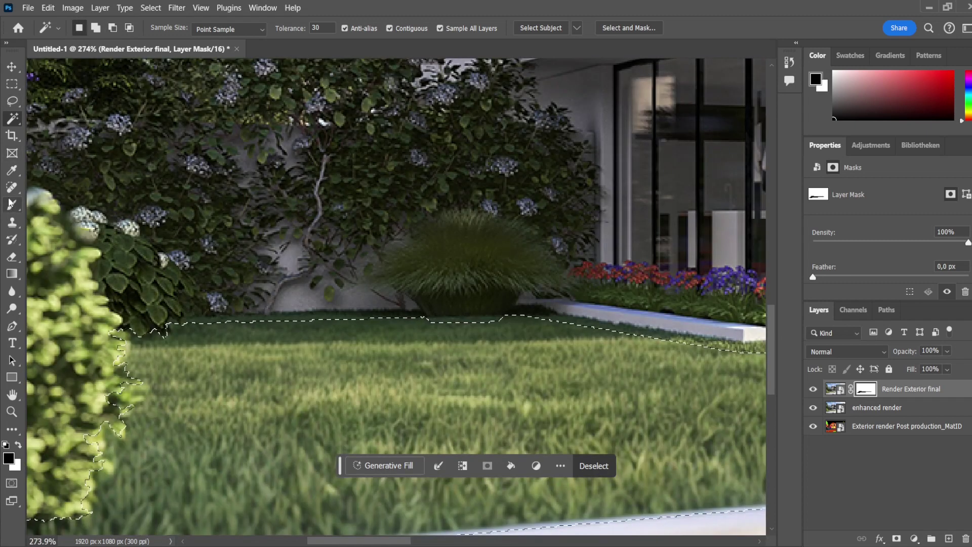
# Step: Set up the Brush tool with a 20 px size, 29% hardness and black as the foreground color
pyautogui.click(11, 205)
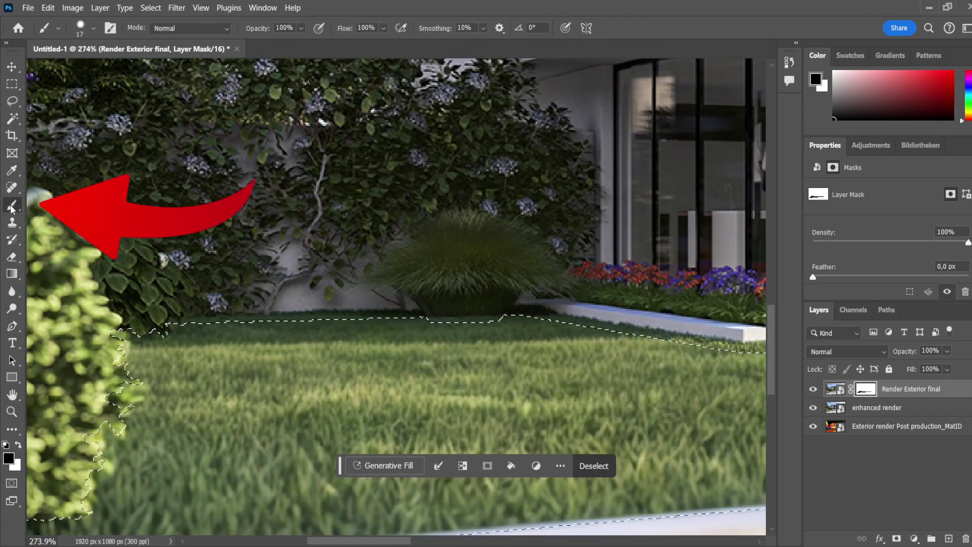
pyautogui.click(76, 25)
pyautogui.moveTo(79, 69); pyautogui.dragTo(82, 70)
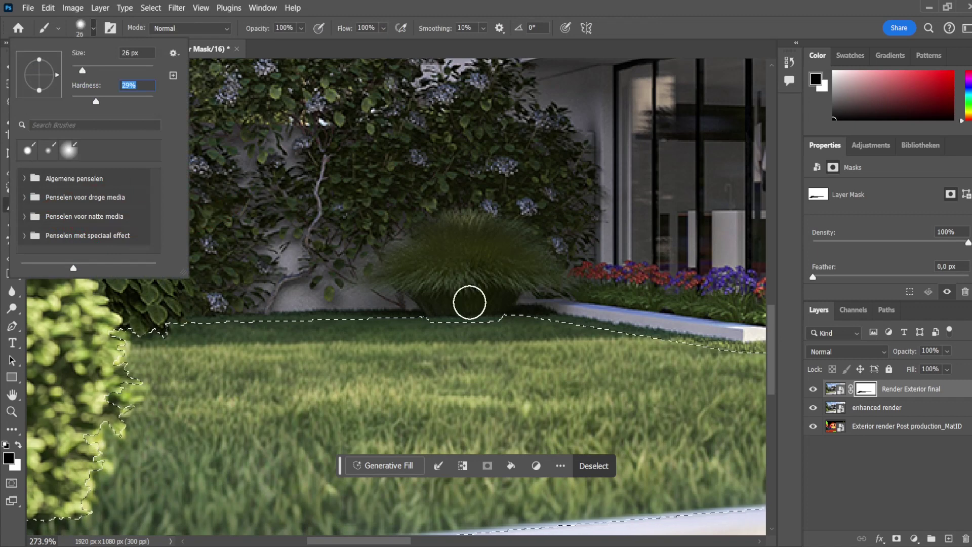
pyautogui.click(8, 458)
pyautogui.click(613, 107)
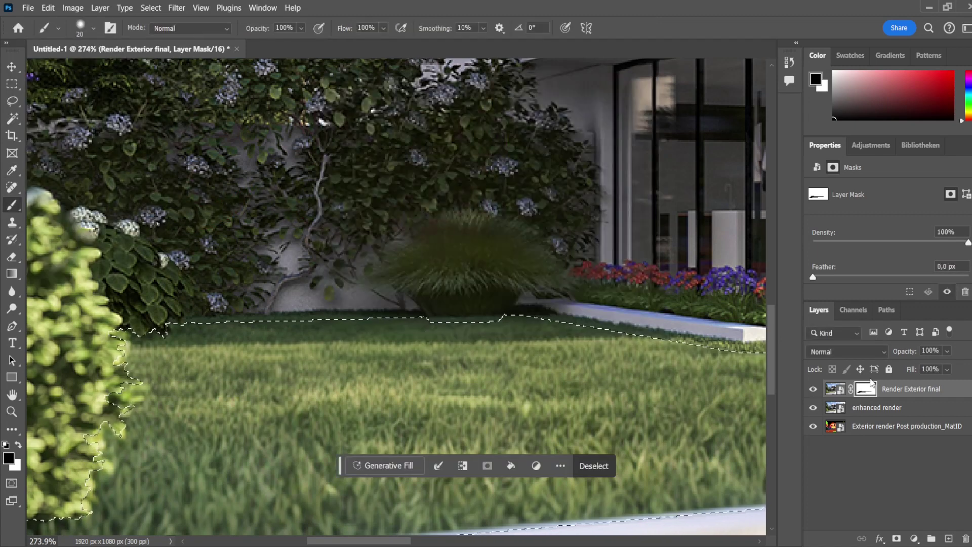
# Step: Deselect the lawn and paint black on the mask along its back edge, from the hedge wall to the flower bed's curb
pyautogui.scroll(-3, 478, 317)
pyautogui.click(594, 466)
pyautogui.scroll(-3, 418, 356)
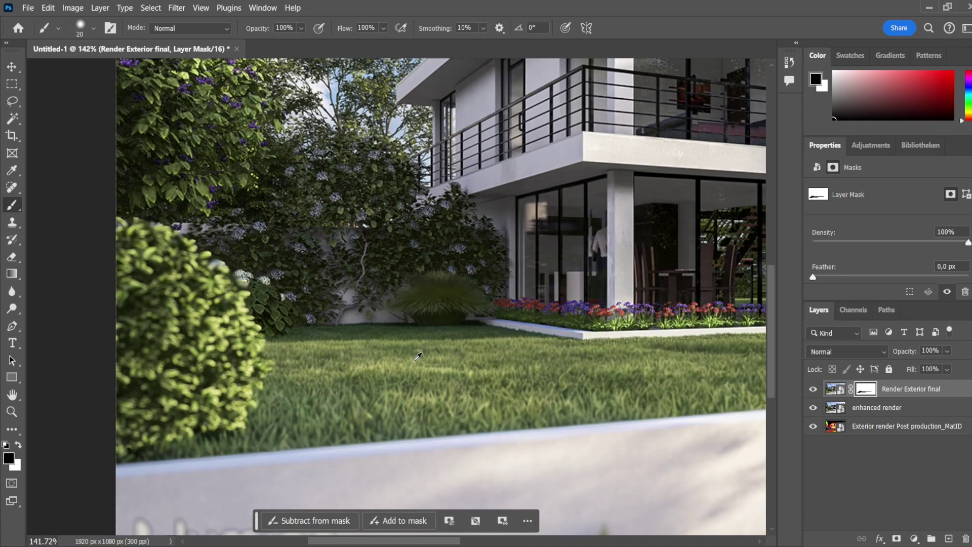
pyautogui.scroll(5, 405, 344)
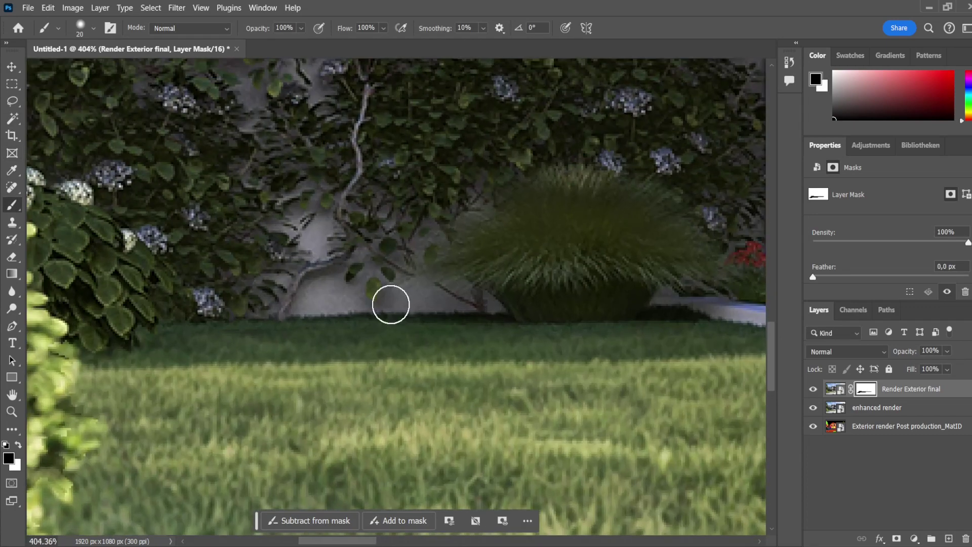
pyautogui.scroll(-2, 207, 325)
pyautogui.scroll(2, 323, 337)
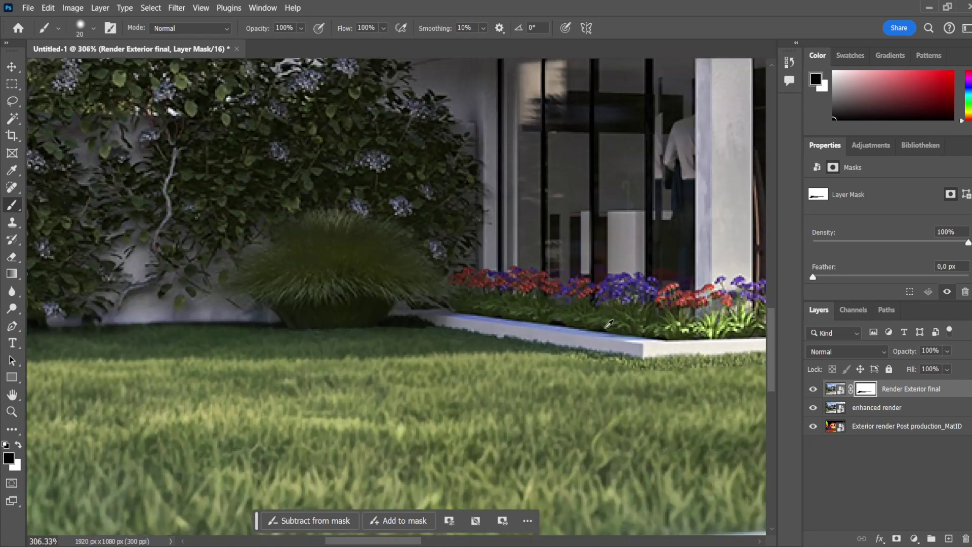
pyautogui.moveTo(148, 327)
pyautogui.mouseDown()
pyautogui.moveTo(361, 323)
pyautogui.moveTo(652, 361)
pyautogui.mouseUp()
# Step: Paint the remaining grass strip in front of the flower bed's curb black on the Render Exterior final mask
pyautogui.scroll(-1, 617, 363)
pyautogui.scroll(1, 617, 364)
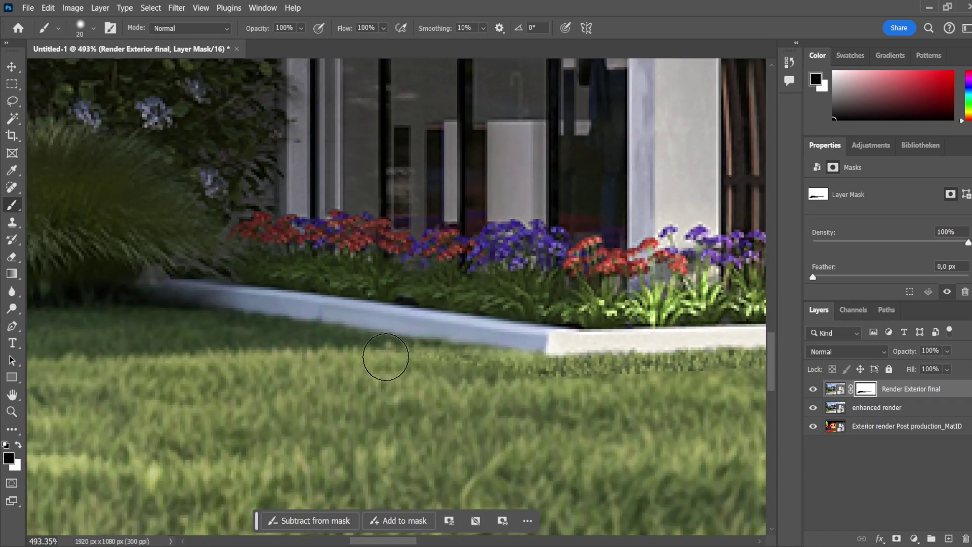
pyautogui.moveTo(384, 358)
pyautogui.mouseDown()
pyautogui.moveTo(531, 369)
pyautogui.moveTo(598, 358)
pyautogui.moveTo(370, 354)
pyautogui.mouseUp()
pyautogui.hscroll(3, 557, 352)
pyautogui.scroll(-6, 371, 354)
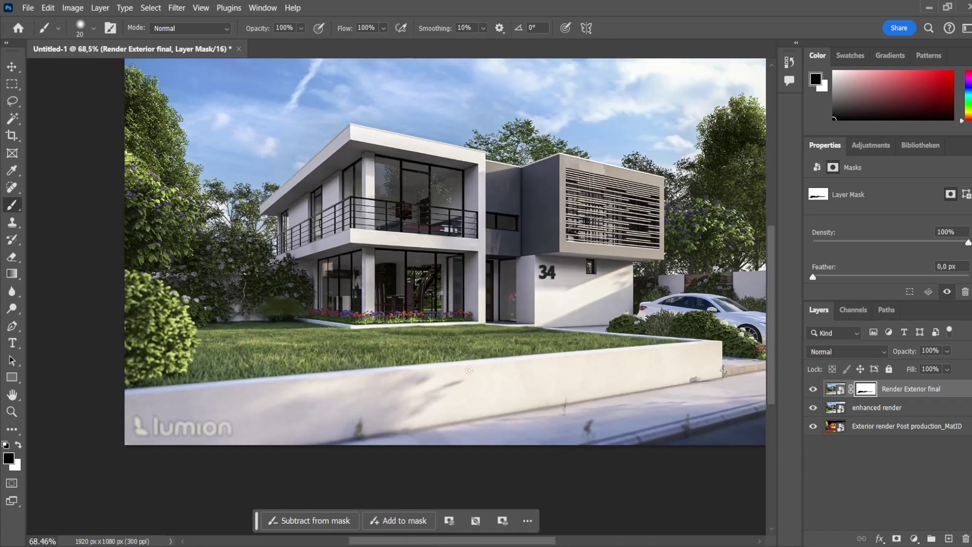
# Step: Hide the Render Exterior final and enhanced render layers and activate the Magic Wand on the Exterior render Post production_MatID layer
pyautogui.scroll(3, 470, 348)
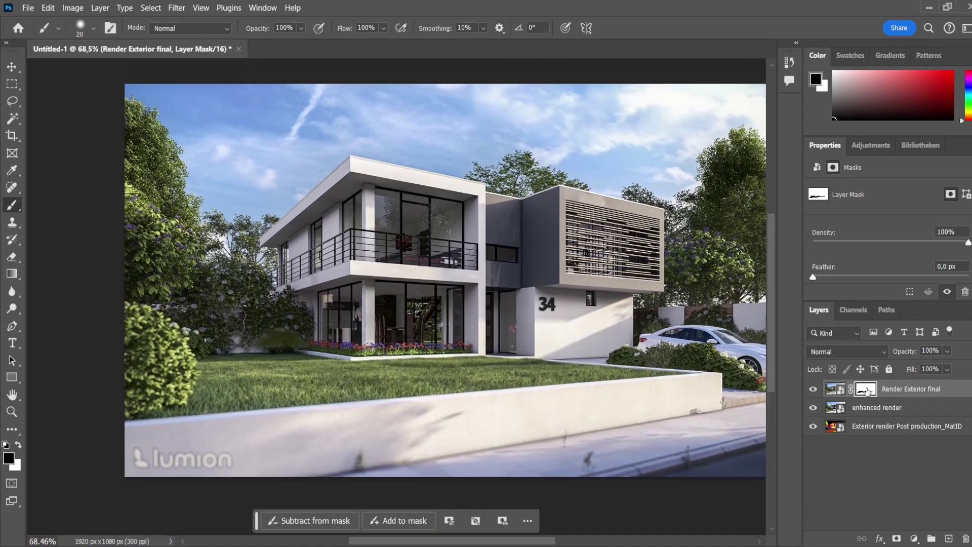
pyautogui.scroll(-1, 262, 382)
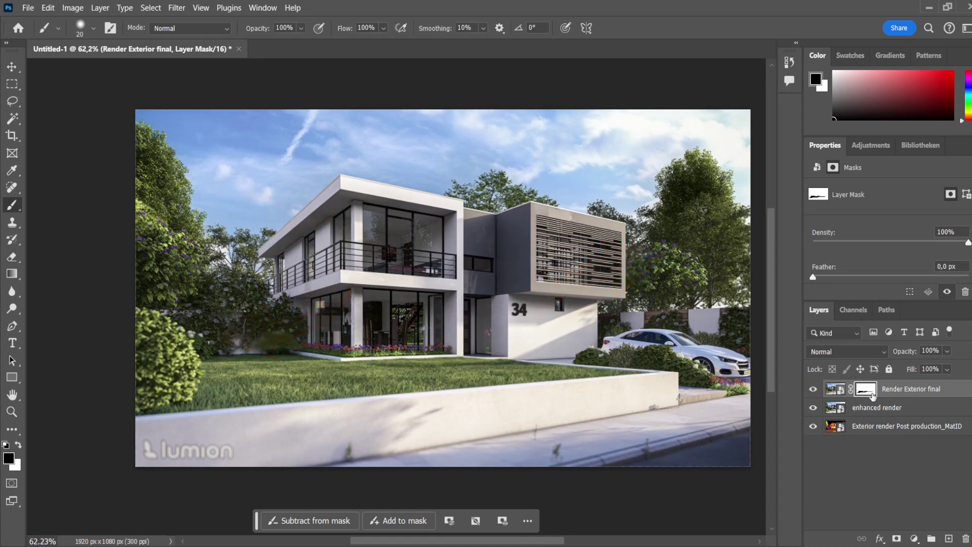
pyautogui.click(813, 389)
pyautogui.click(813, 408)
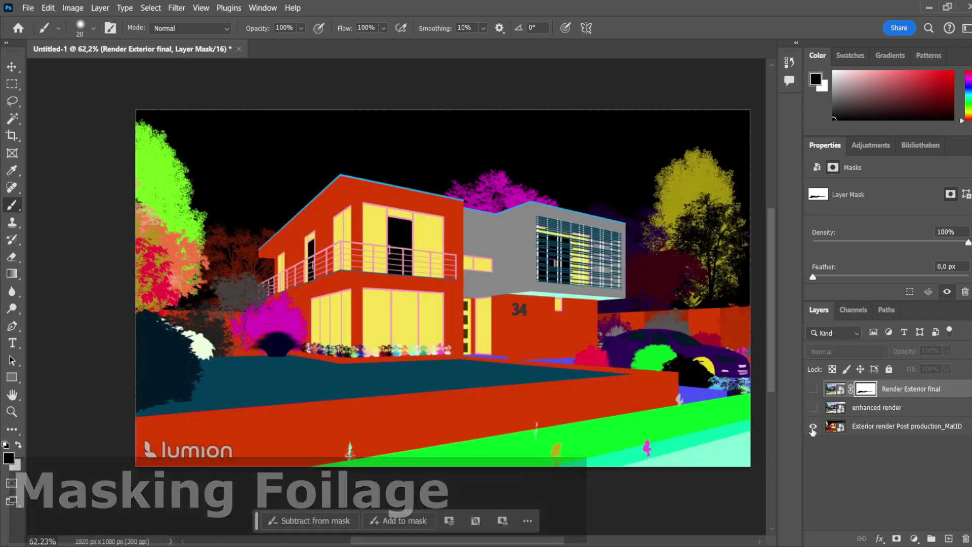
pyautogui.click(894, 426)
pyautogui.press('w')
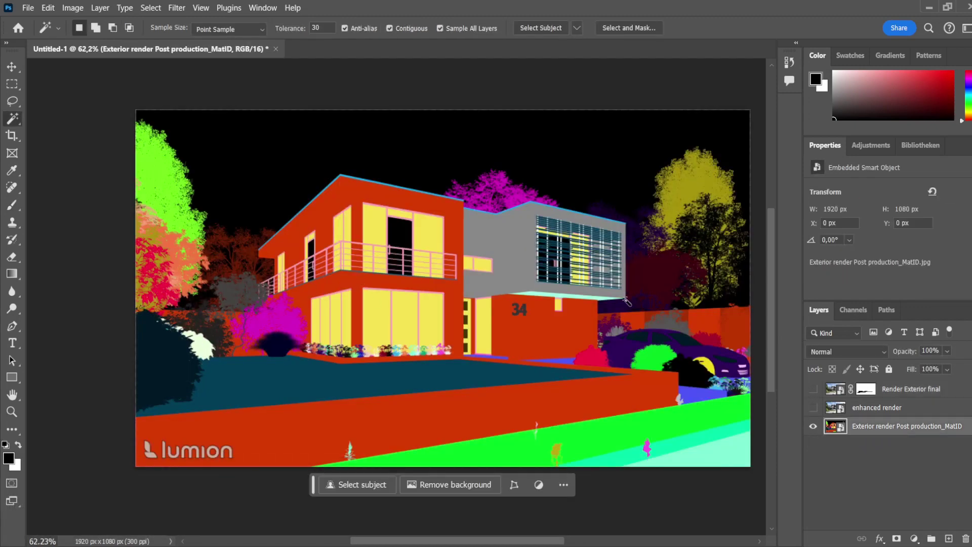
# Step: Select the green tree and add the orange, red, grey, magenta and dark shrubs beside the house's balcony side to the selection
pyautogui.click(159, 179)
pyautogui.hscroll(-4, 159, 181)
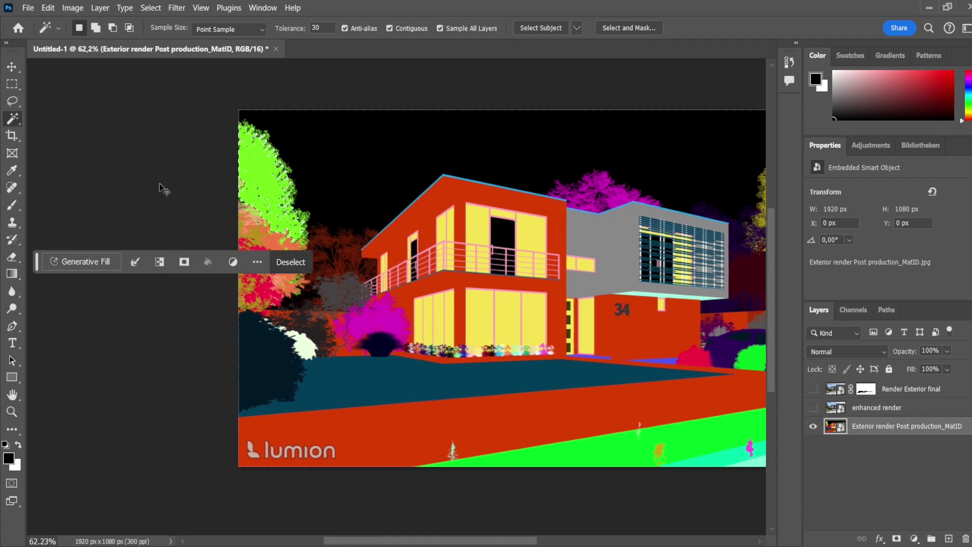
pyautogui.scroll(5, 233, 208)
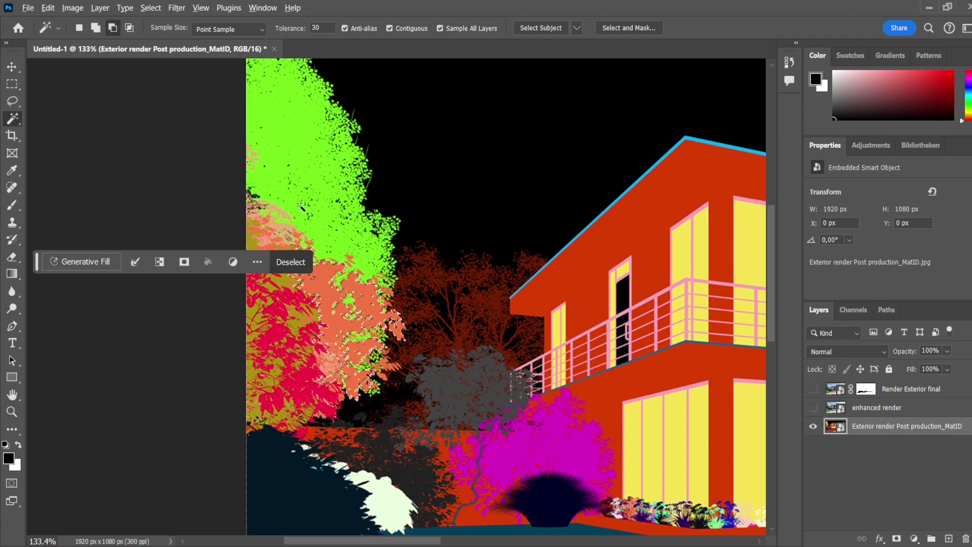
pyautogui.press('shift')
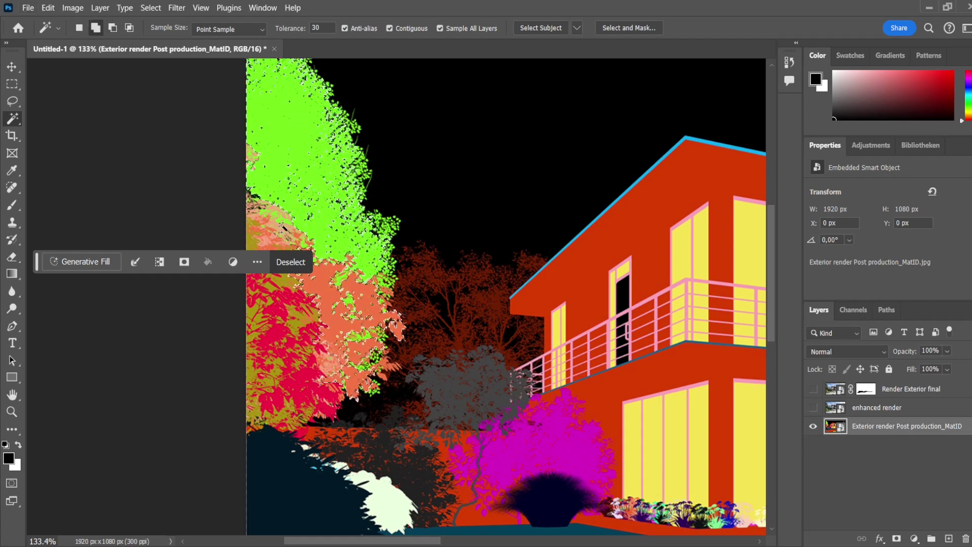
pyautogui.scroll(-2, 468, 405)
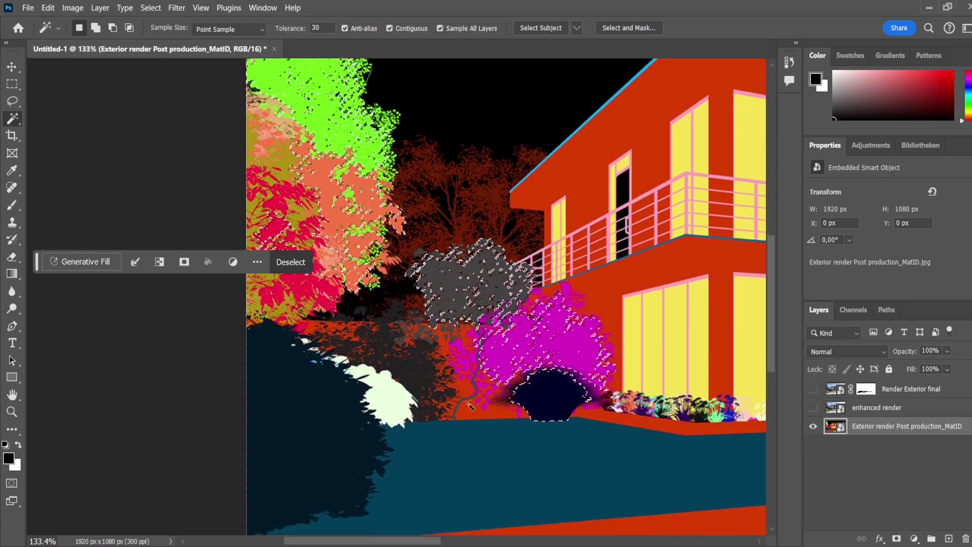
pyautogui.scroll(-1, 468, 405)
pyautogui.keyDown('shift'); pyautogui.click(466, 338); pyautogui.keyUp('shift')
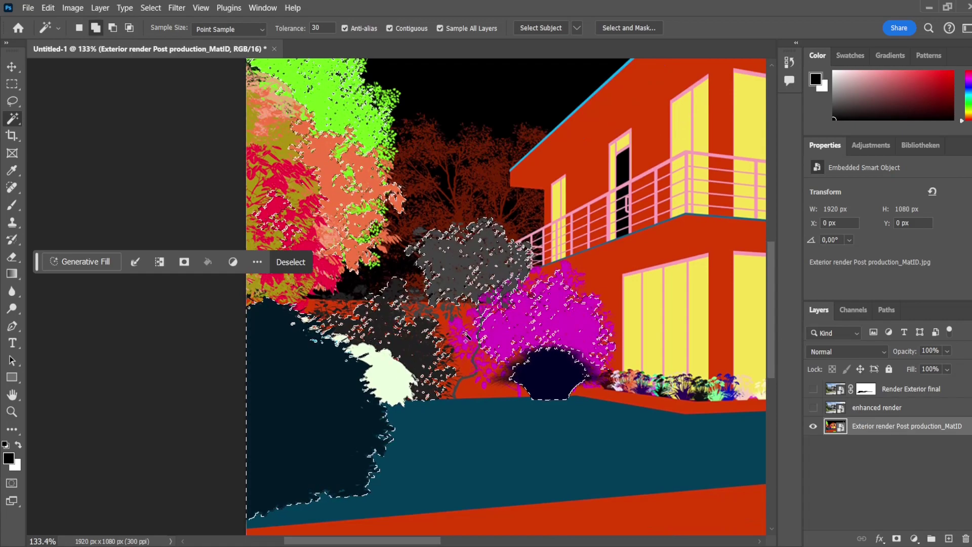
# Step: Add the red-brown background trees and the trees and bushes around the car to the foliage selection
pyautogui.scroll(5, 465, 339)
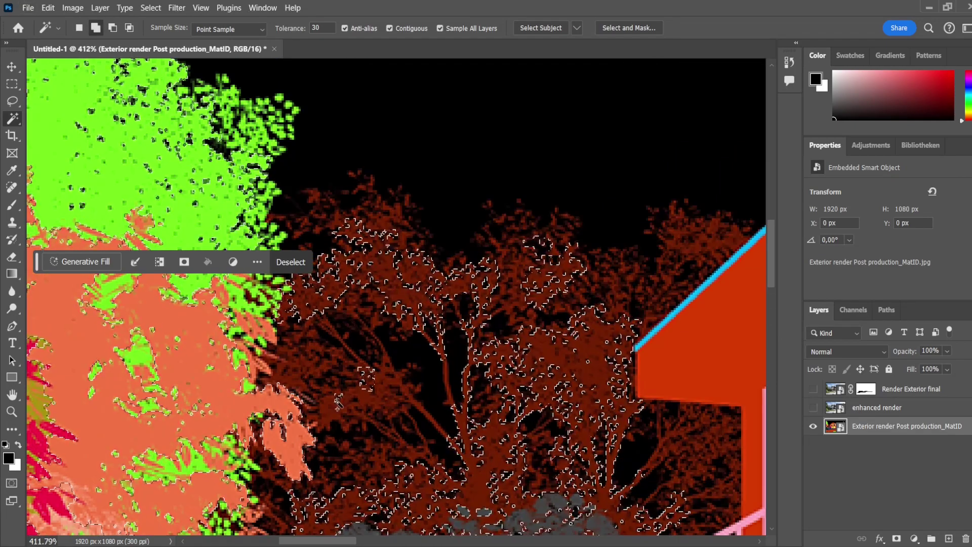
pyautogui.scroll(-8, 338, 403)
pyautogui.scroll(6, 678, 178)
pyautogui.press('super')
pyautogui.press('super')
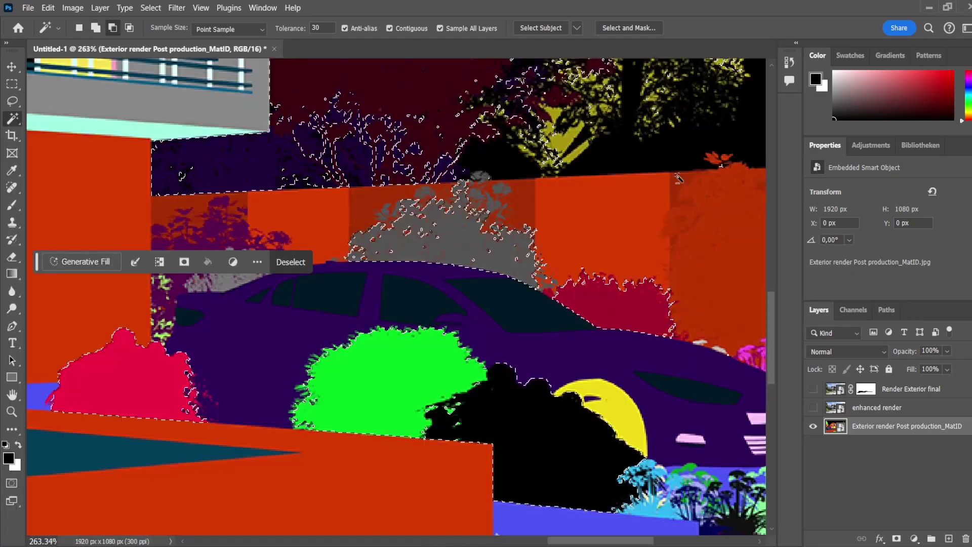
pyautogui.scroll(-6, 679, 178)
# Step: Show the Render Exterior final layer, fill the foliage selection with black on its mask, then show enhanced render and deselect
pyautogui.click(813, 389)
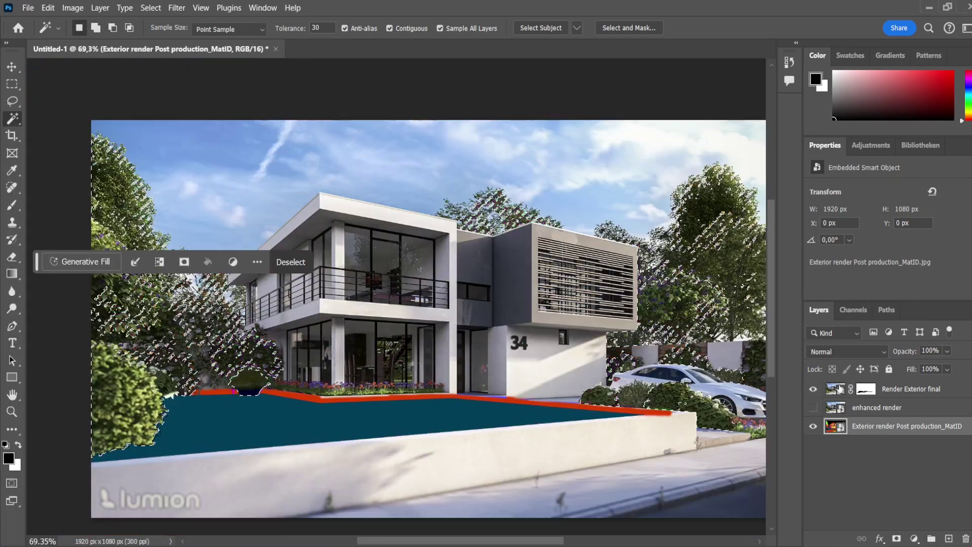
pyautogui.click(866, 389)
pyautogui.click(207, 262)
pyautogui.click(238, 356)
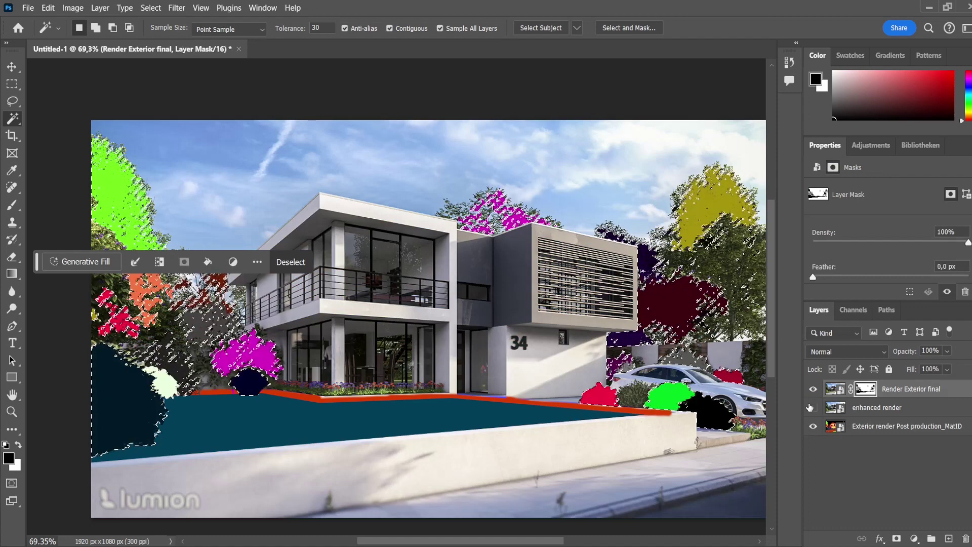
pyautogui.click(813, 407)
pyautogui.hotkey('ctrl', 'd')
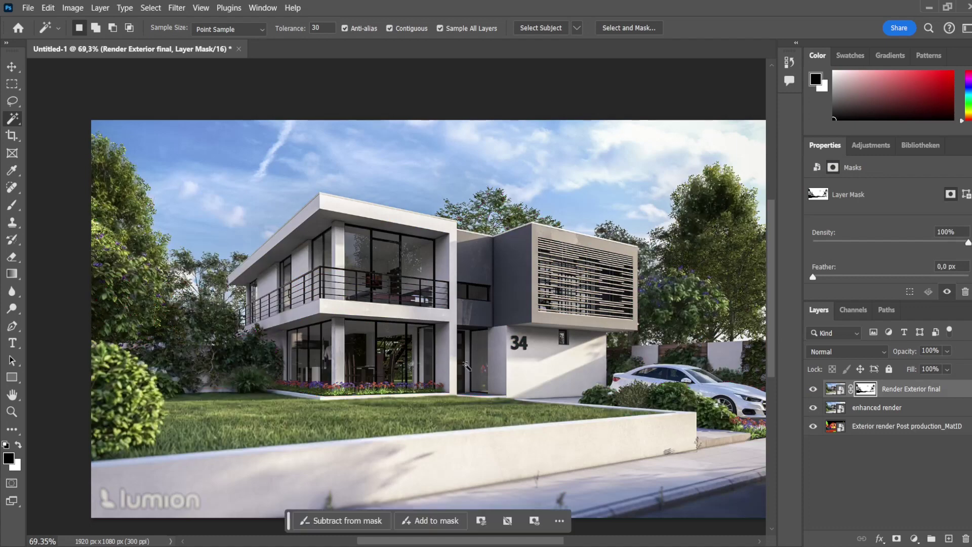
# Step: Compare the masked foliage with the full enhanced render by toggling the Render Exterior final layer's visibility
pyautogui.click(814, 389)
pyautogui.click(813, 389)
pyautogui.click(813, 389)
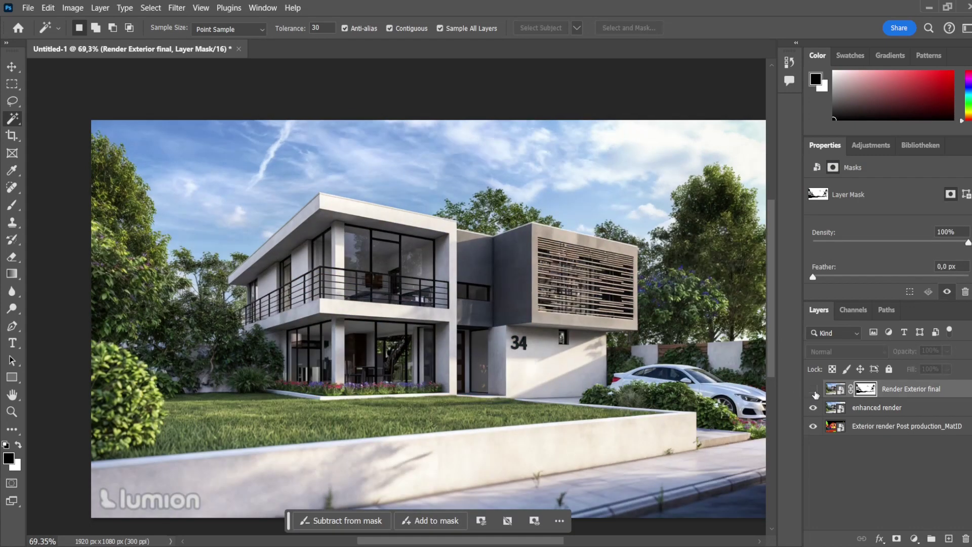
pyautogui.click(814, 389)
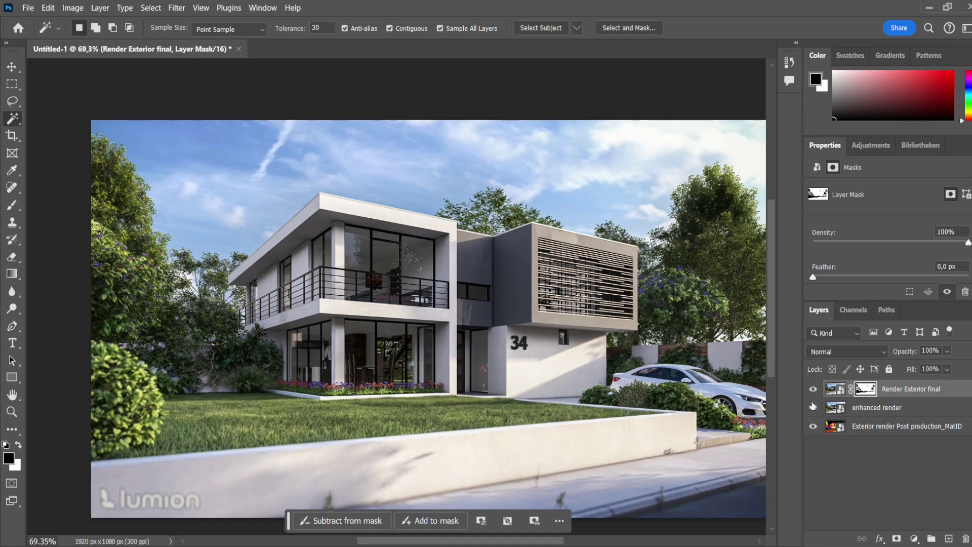
pyautogui.click(813, 397)
pyautogui.click(813, 397)
pyautogui.click(813, 397)
pyautogui.click(813, 397)
# Step: Hide the enhanced render layer and paint the missed edges of the bushes beside the car black on the mask with the Brush
pyautogui.click(813, 408)
pyautogui.click(813, 389)
pyautogui.click(814, 389)
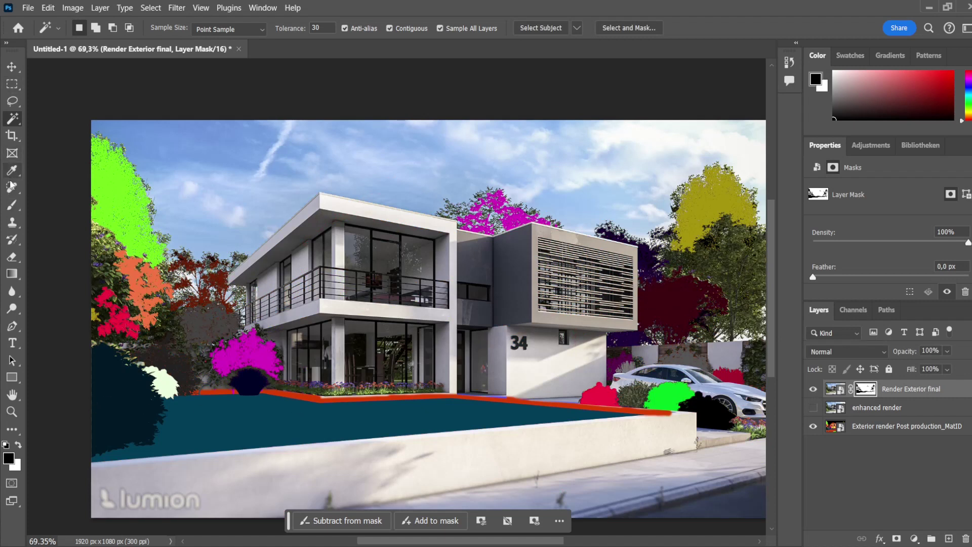
pyautogui.click(12, 206)
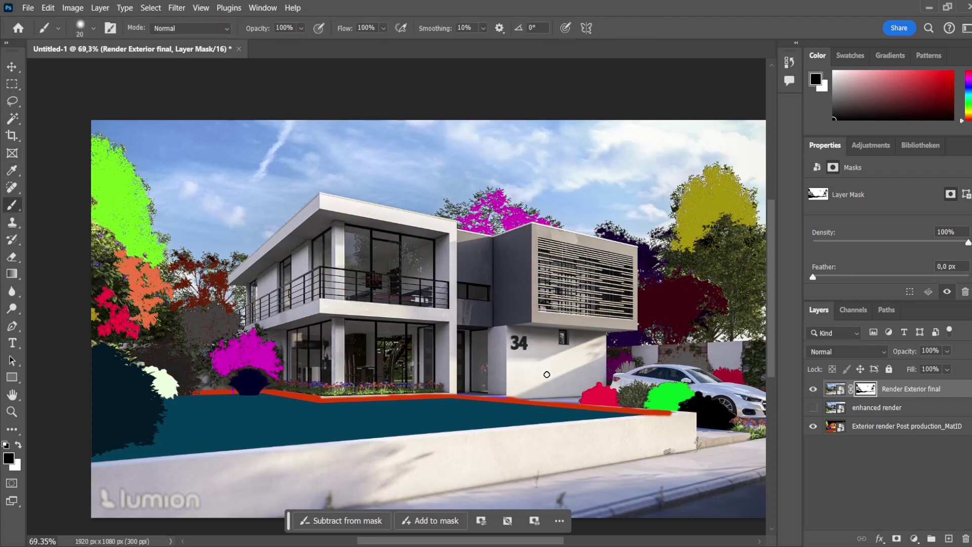
pyautogui.scroll(10, 692, 408)
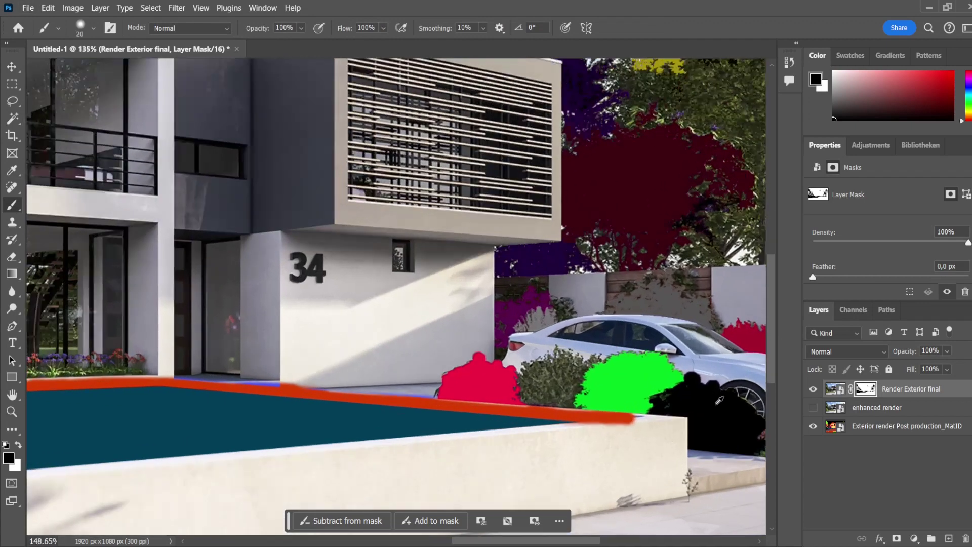
pyautogui.scroll(2, 459, 354)
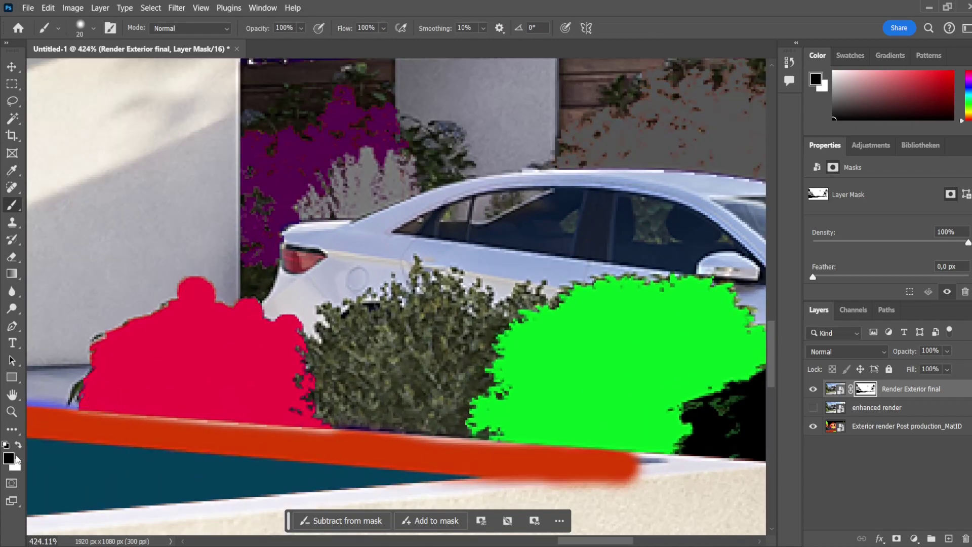
pyautogui.moveTo(100, 393)
pyautogui.mouseDown()
pyautogui.moveTo(84, 389)
pyautogui.moveTo(105, 341)
pyautogui.moveTo(145, 326)
pyautogui.mouseUp()
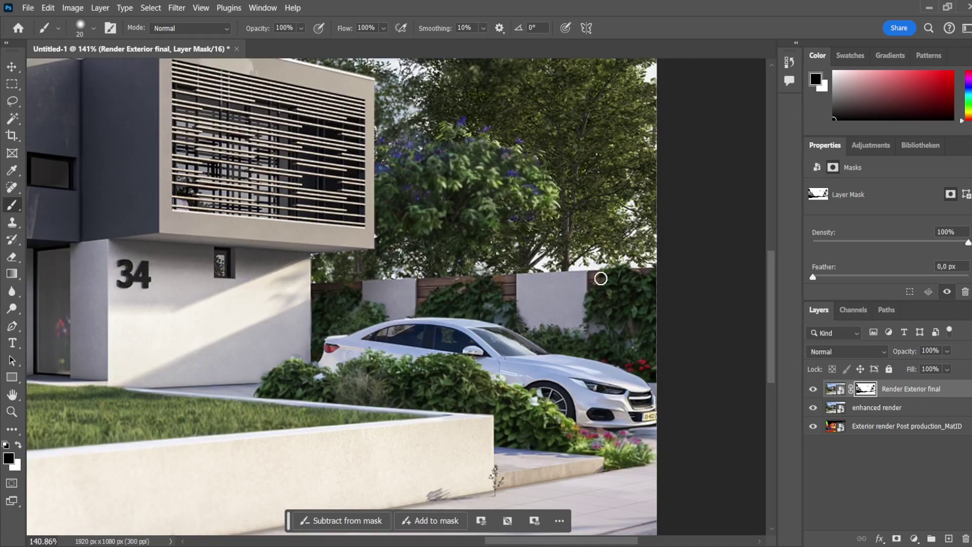
# Step: Paint the missed foliage of the trees behind the car and garden wall black on the mask, setting the brush size to 45 px
pyautogui.scroll(2, 601, 278)
pyautogui.scroll(3, 716, 317)
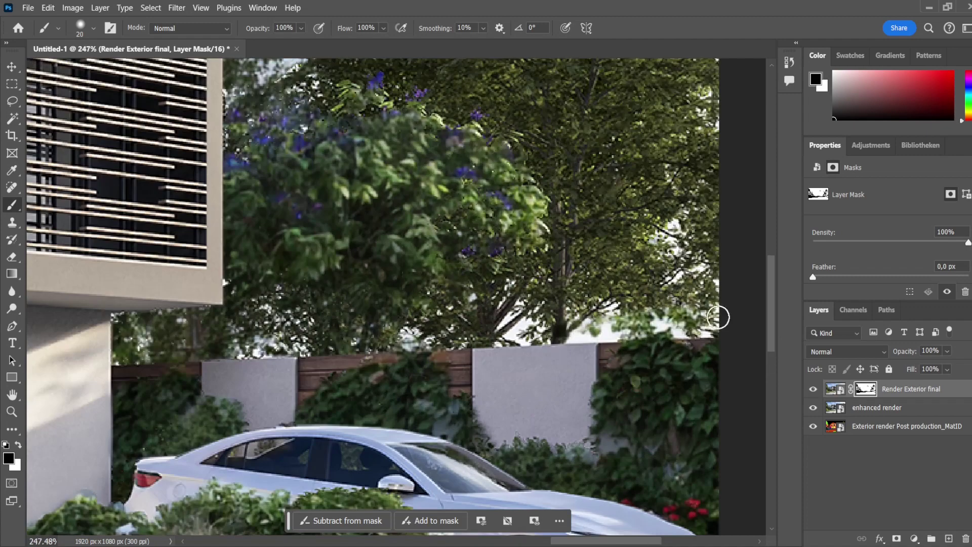
pyautogui.scroll(5, 732, 304)
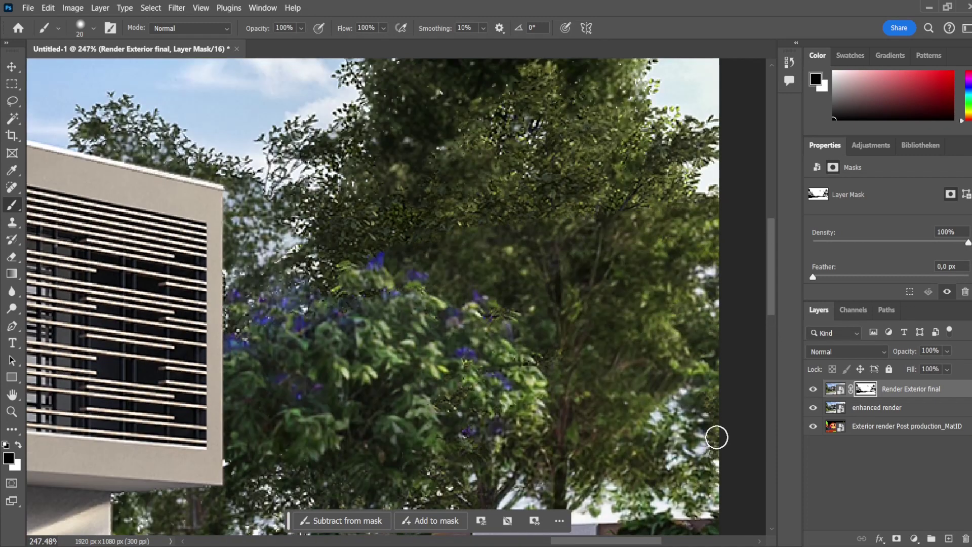
pyautogui.scroll(-3, 714, 436)
pyautogui.click(94, 28)
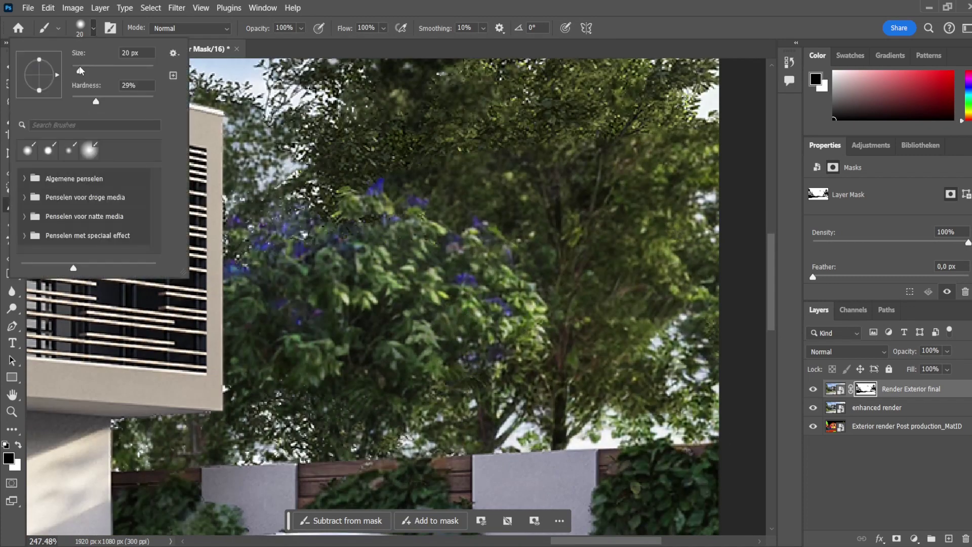
pyautogui.doubleClick(131, 53)
pyautogui.write('45')
pyautogui.press('Return')
pyautogui.click(94, 28)
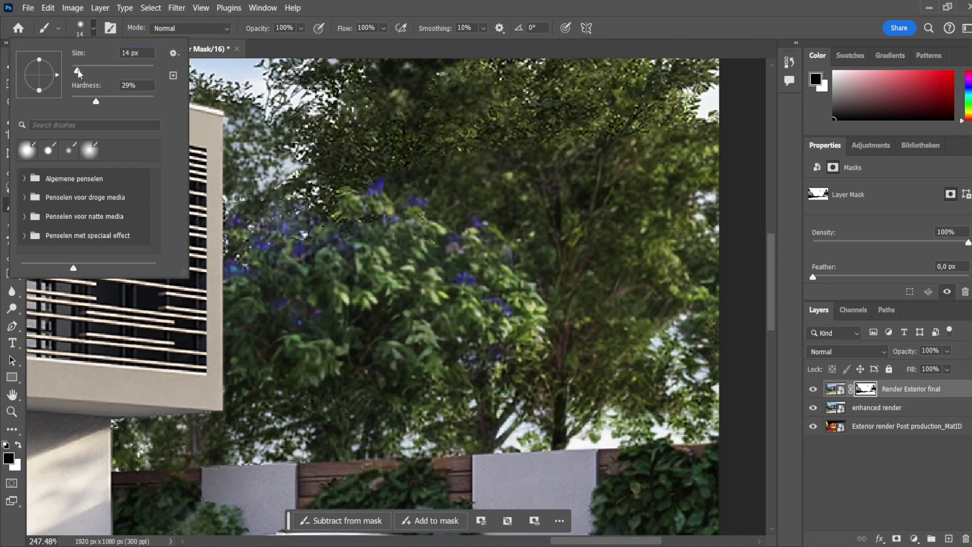
pyautogui.click(137, 465)
# Step: Set the brush size to 23 px and paint the foliage between the cantilevered volume and the garden wall black on the mask
pyautogui.click(94, 28)
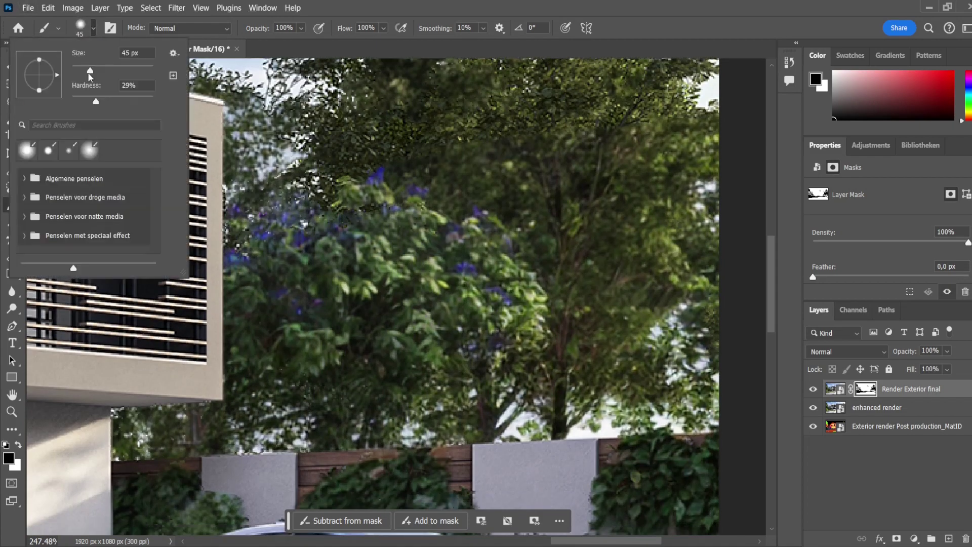
pyautogui.doubleClick(131, 53)
pyautogui.write('23')
pyautogui.press('Return')
pyautogui.scroll(6, 66, 476)
pyautogui.scroll(-8, 234, 421)
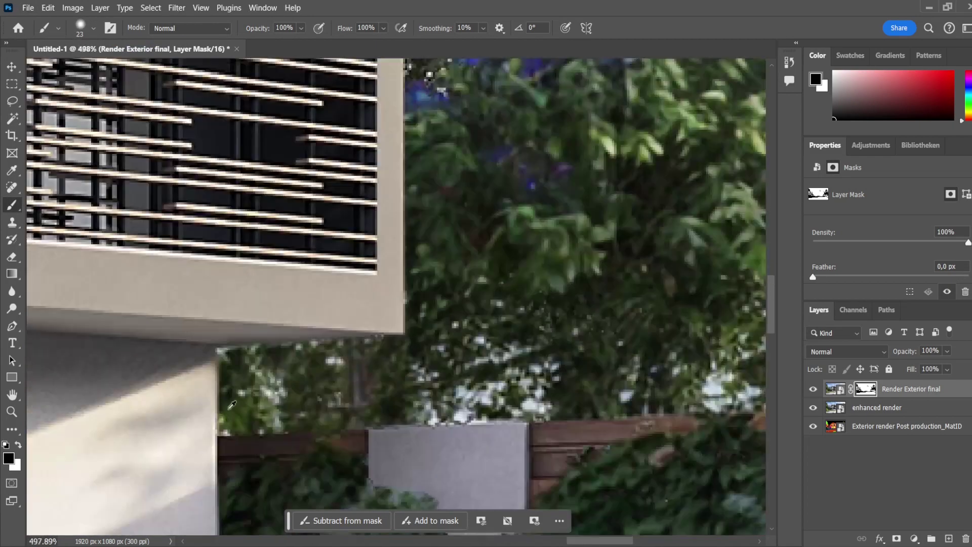
pyautogui.scroll(5, 131, 359)
# Step: Paint the remaining foliage on the balcony side of the house black on the mask, using a 31 px brush along the tall tree's outline
pyautogui.scroll(-4, 132, 359)
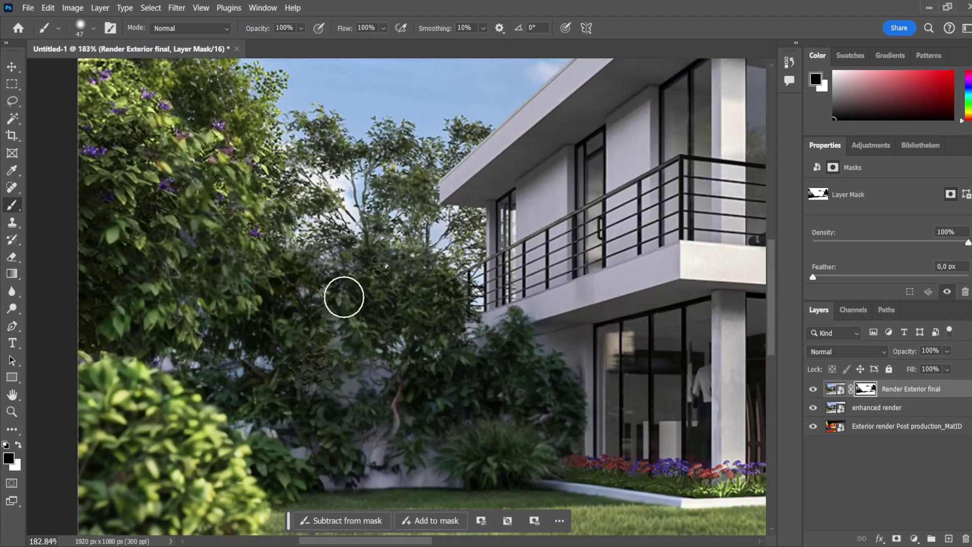
pyautogui.click(94, 28)
pyautogui.click(321, 273)
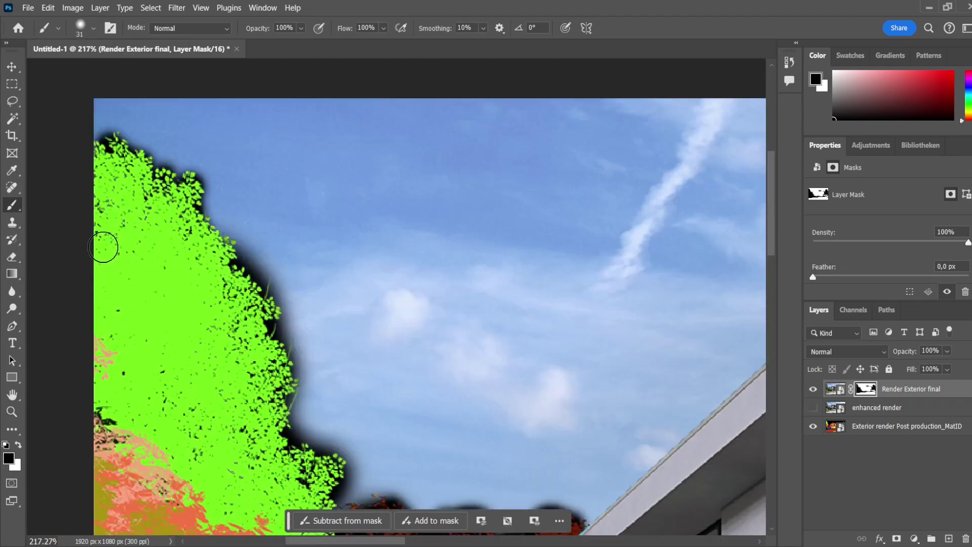
pyautogui.scroll(-6, 97, 250)
pyautogui.scroll(-3, 155, 292)
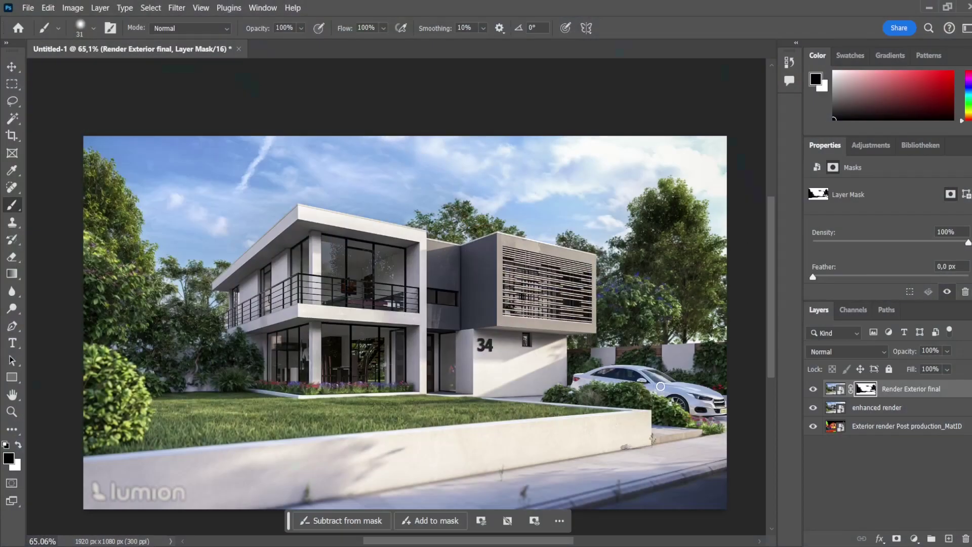
# Step: Apply Smart Sharpen to the enhanced render layer with Amount 200%, Radius 1,0 px, Reduce Noise 10% and Remove set to Lens Blur
pyautogui.scroll(-1, 661, 386)
pyautogui.hscroll(-1, 489, 385)
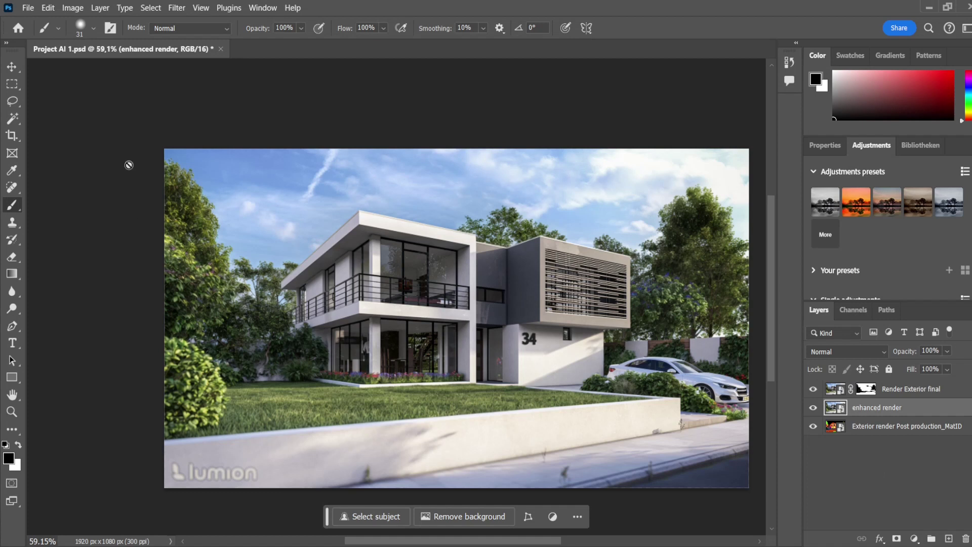
pyautogui.click(11, 68)
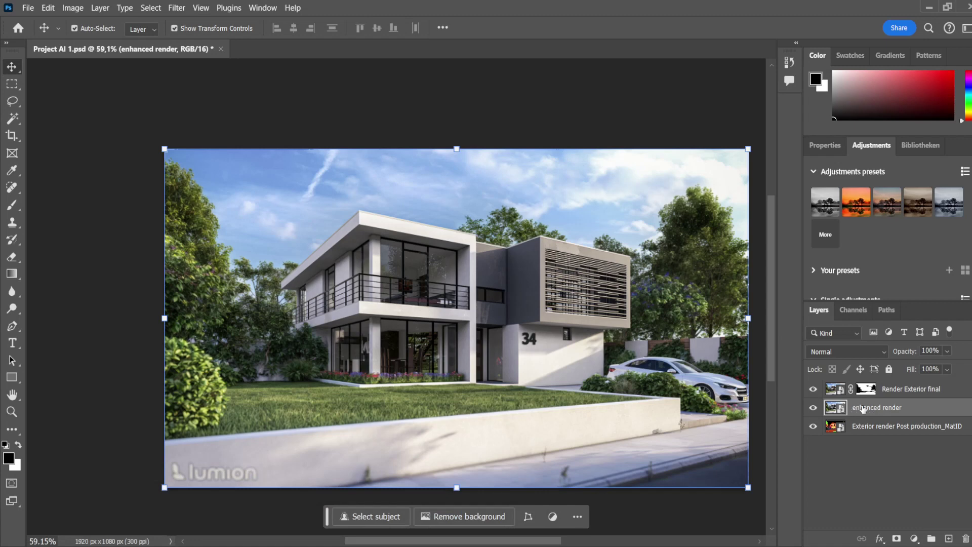
pyautogui.click(177, 9)
pyautogui.moveTo(290, 216)
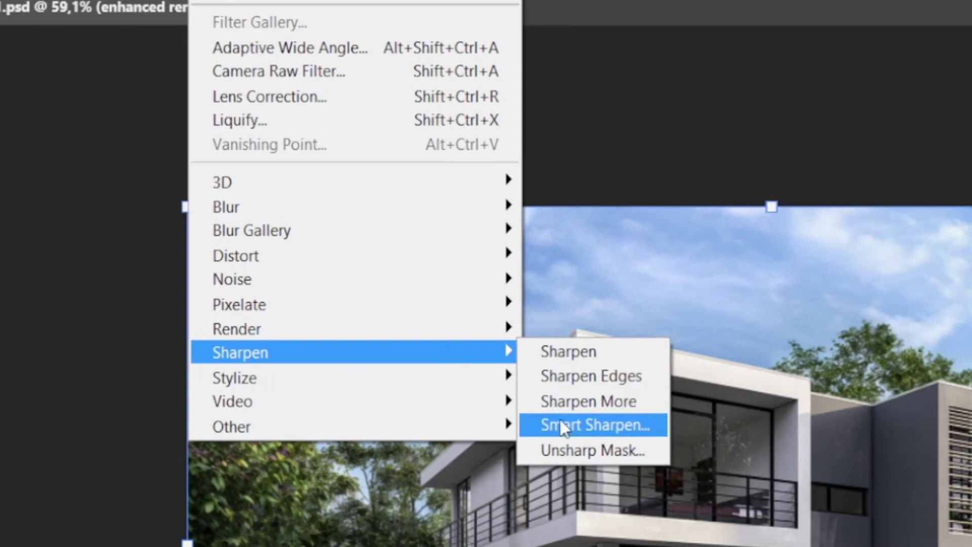
pyautogui.click(539, 425)
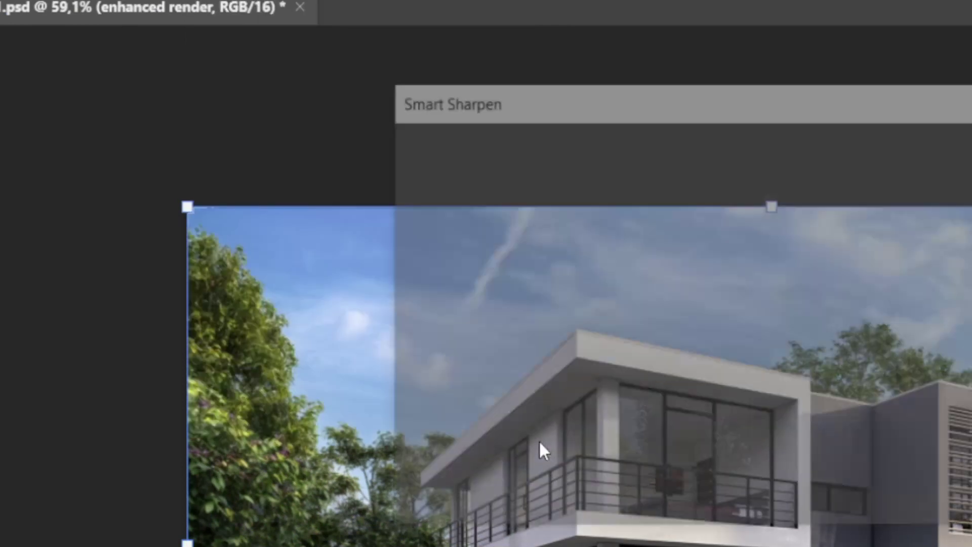
pyautogui.moveTo(369, 194); pyautogui.dragTo(458, 247)
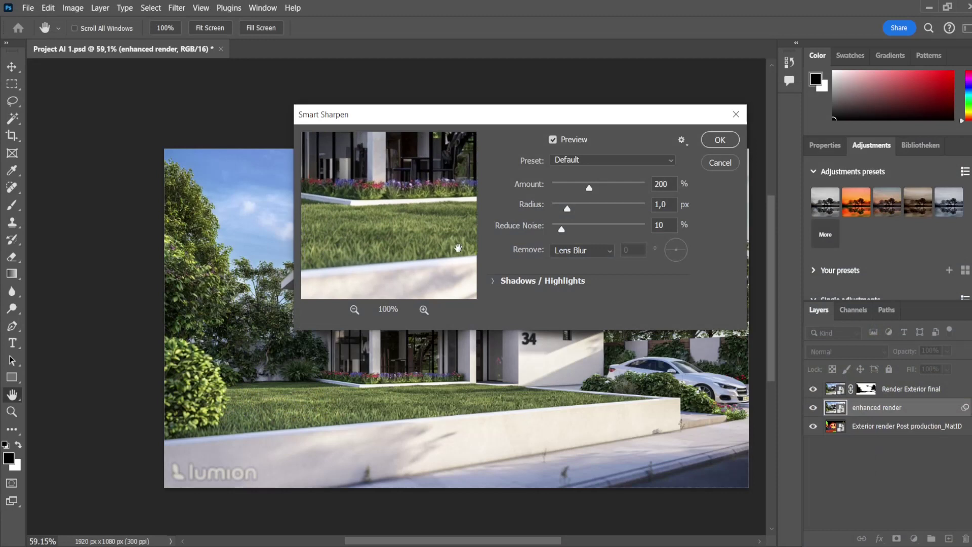
pyautogui.click(424, 309)
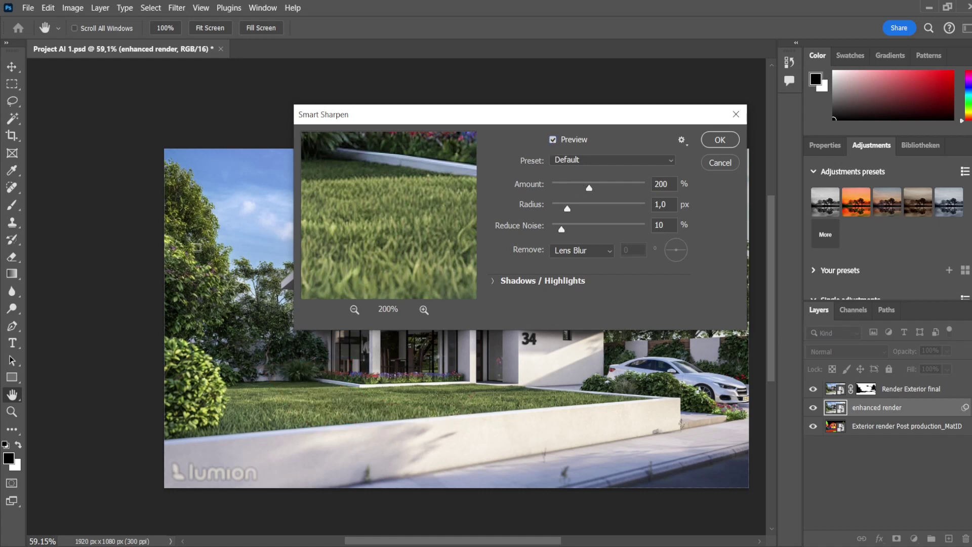
pyautogui.press('Return')
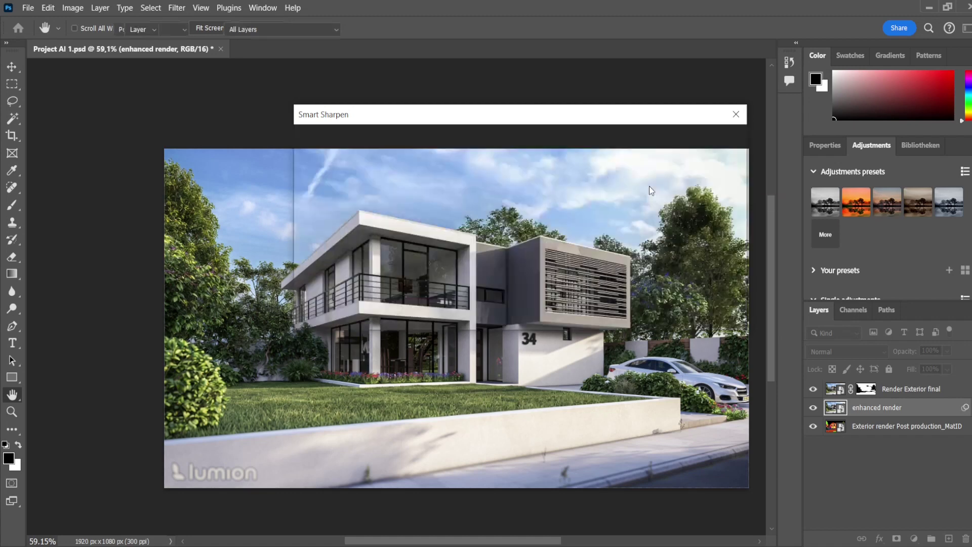
# Step: Examine the foliage and lawn up close, comparing the image with the enhanced render layer's smart filters switched off and on
pyautogui.scroll(6, 203, 288)
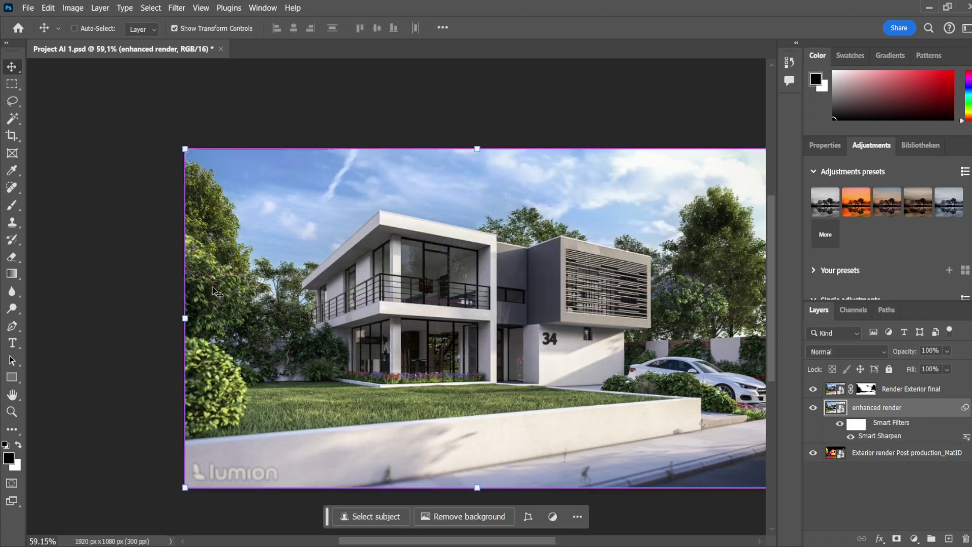
pyautogui.scroll(2, 240, 286)
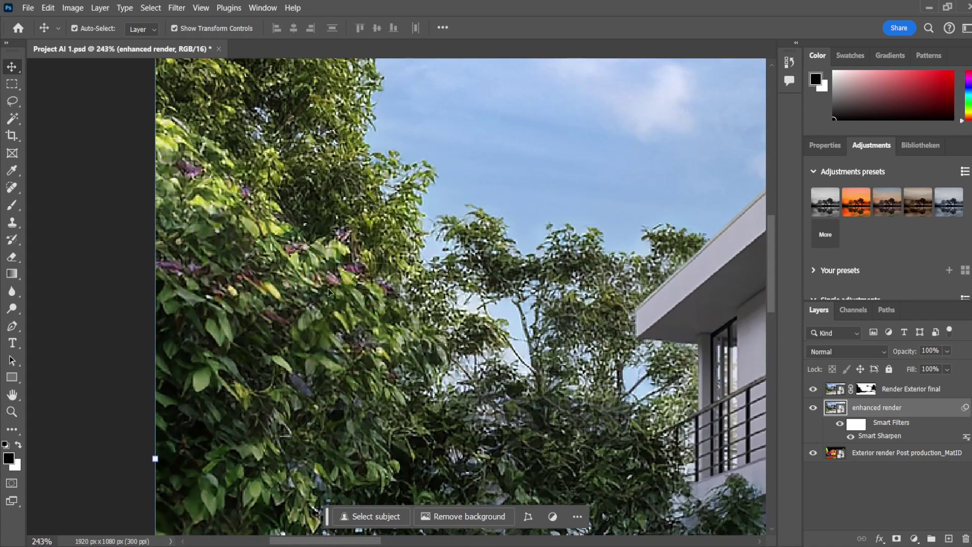
pyautogui.click(840, 425)
pyautogui.click(839, 425)
pyautogui.click(839, 425)
pyautogui.click(840, 425)
pyautogui.scroll(-6, 446, 370)
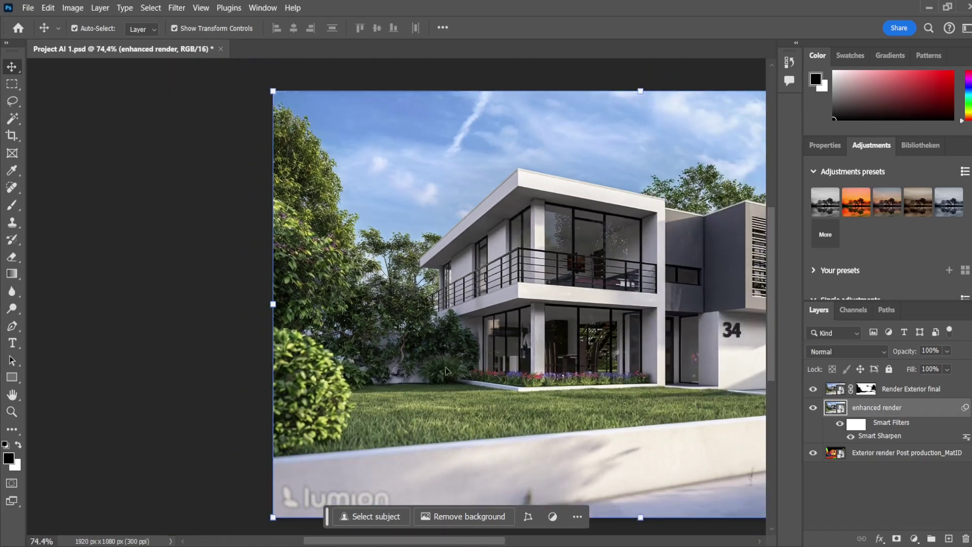
pyautogui.scroll(-1, 242, 365)
pyautogui.scroll(2, 273, 390)
pyautogui.scroll(-1, 306, 414)
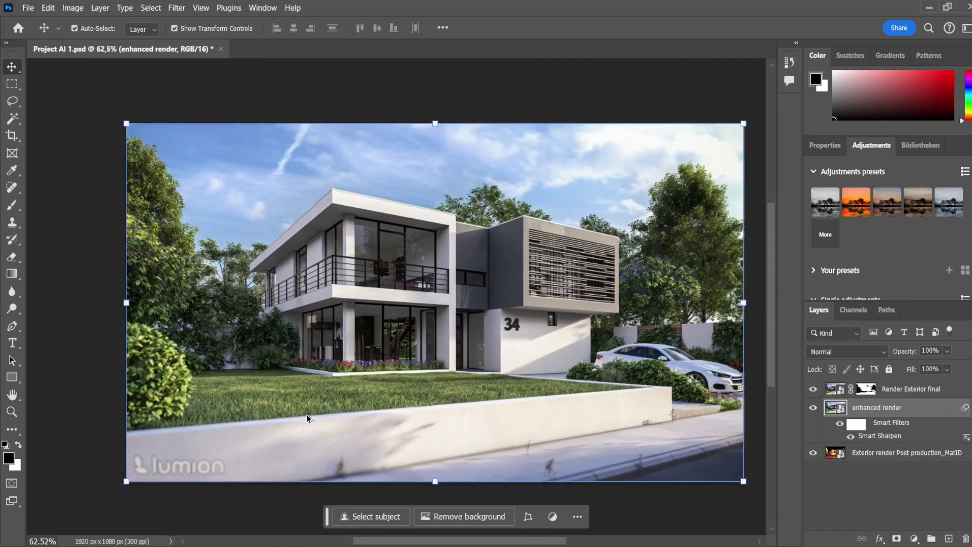
pyautogui.scroll(3, 249, 410)
pyautogui.scroll(4, 248, 406)
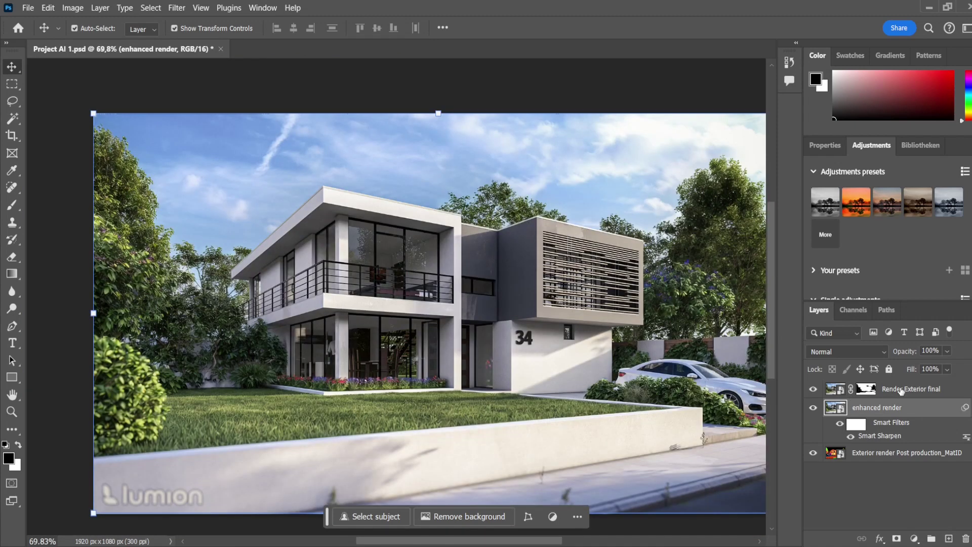
# Step: Set the opacity of the Render Exterior final layer to 30% and deselect the layer
pyautogui.click(838, 388)
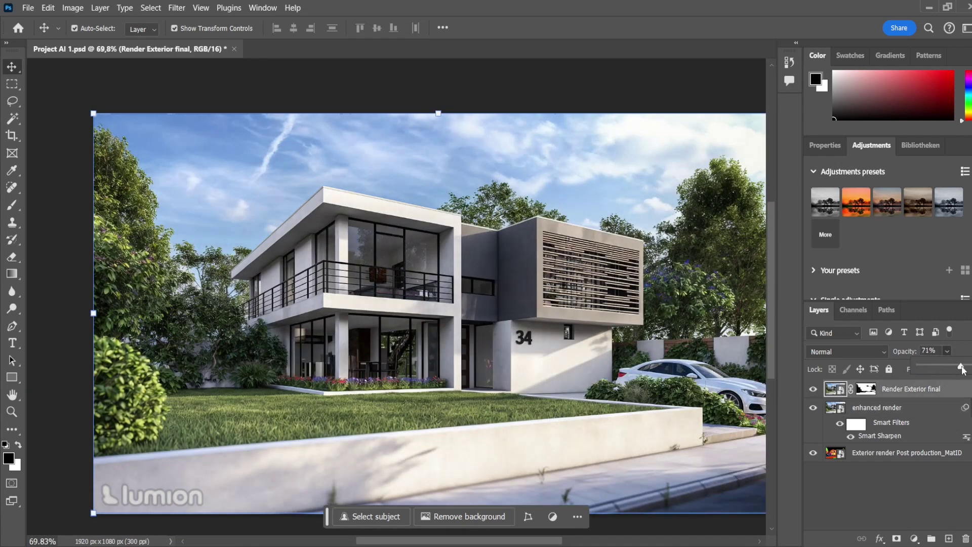
pyautogui.click(947, 370)
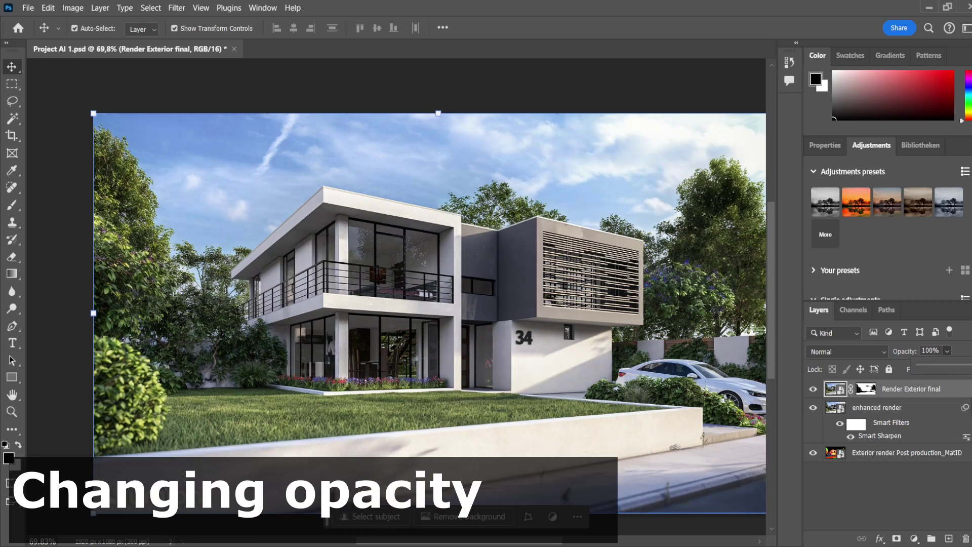
pyautogui.moveTo(927, 368); pyautogui.dragTo(937, 366)
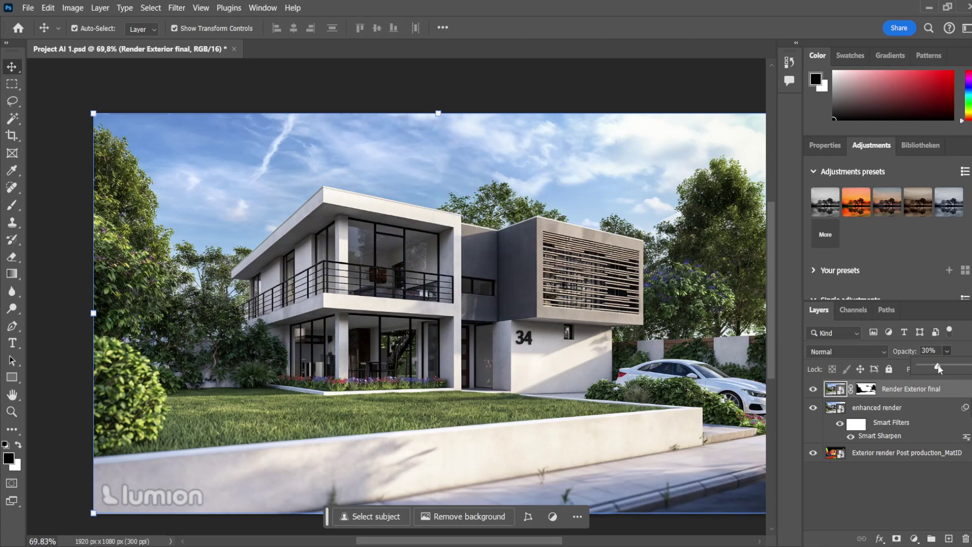
pyautogui.click(387, 366)
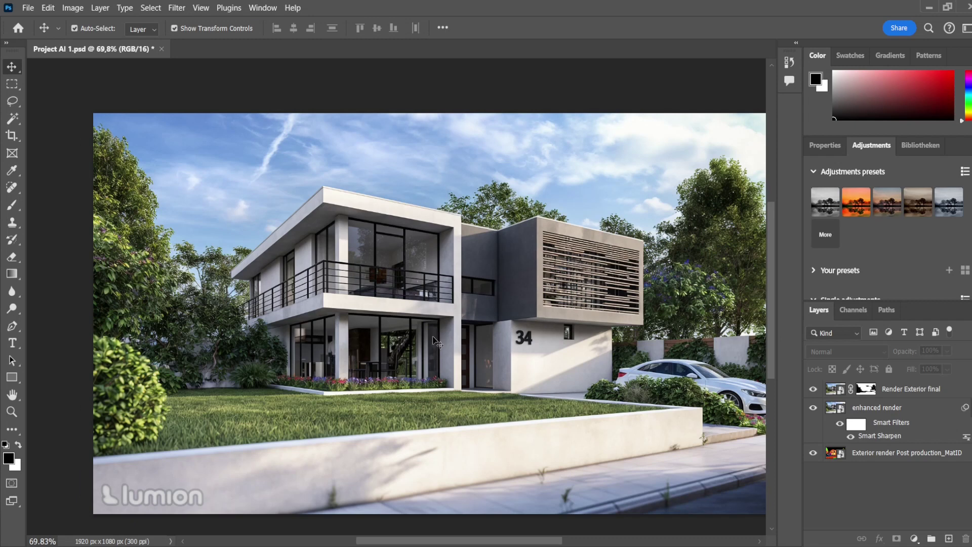
pyautogui.moveTo(284, 367); pyautogui.dragTo(295, 365)
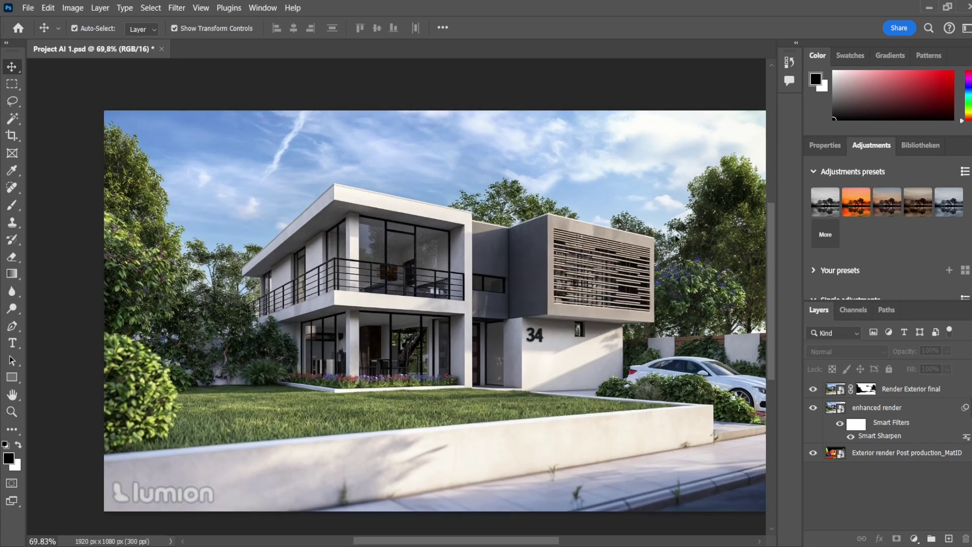
# Step: Merge the Render Exterior final and enhanced render layers and convert the merged layer to a smart object
pyautogui.click(896, 389)
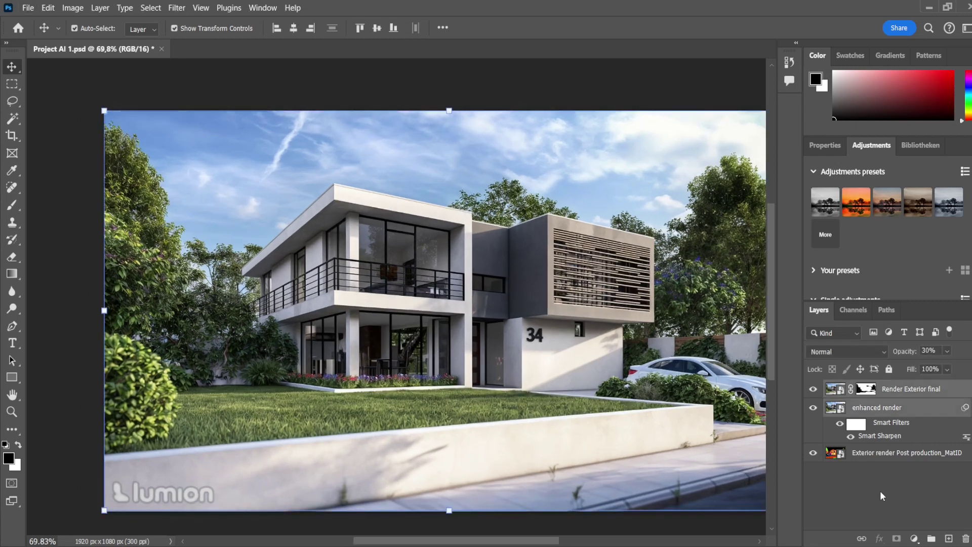
pyautogui.click(896, 389)
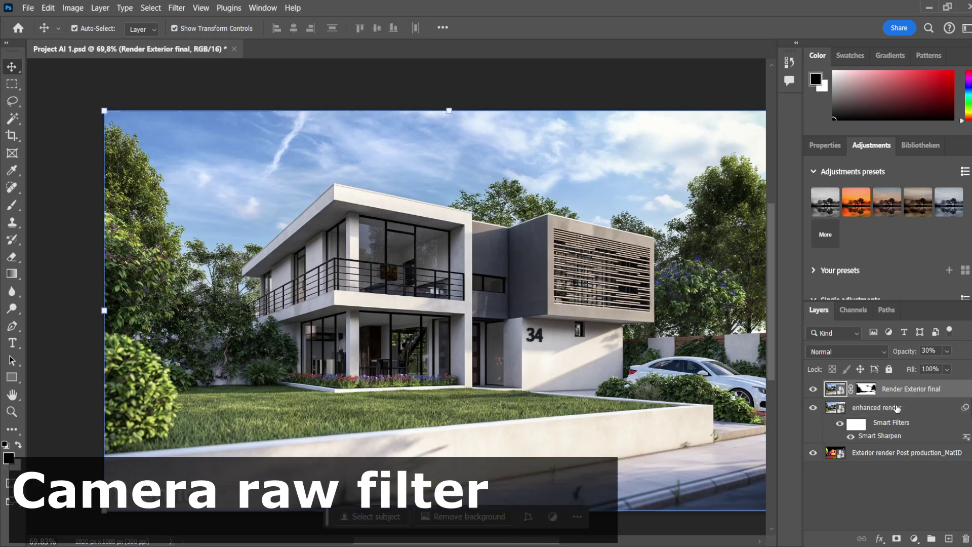
pyautogui.keyDown('shift'); pyautogui.click(896, 407); pyautogui.keyUp('shift')
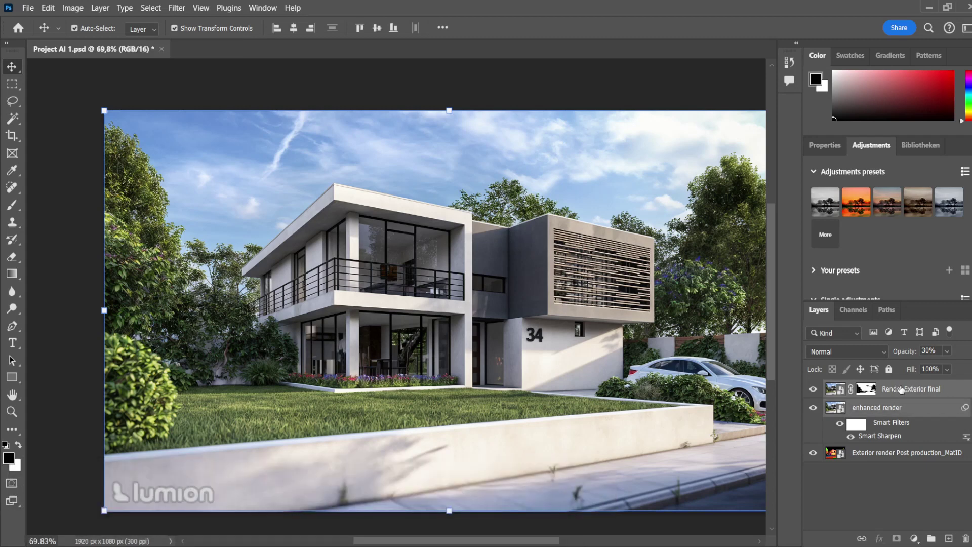
pyautogui.rightClick(900, 389)
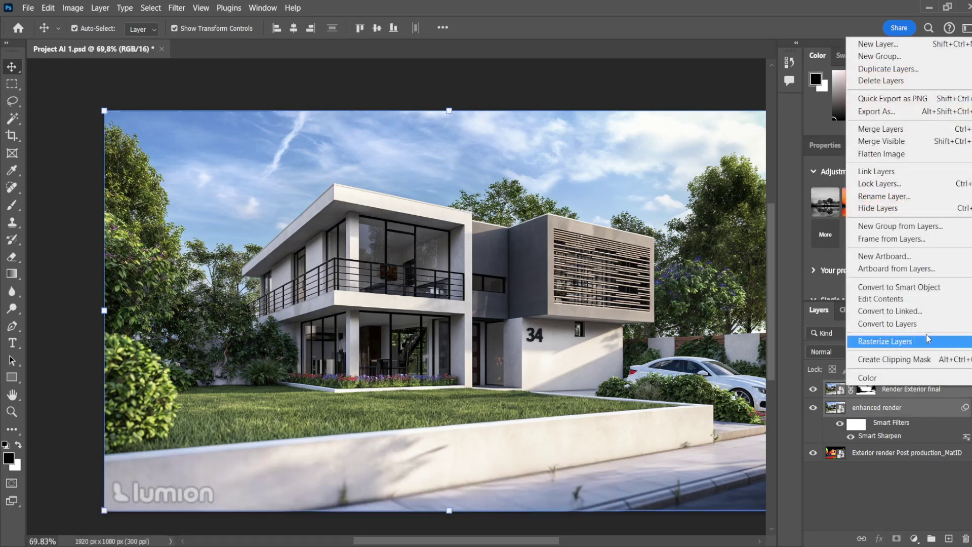
pyautogui.click(910, 131)
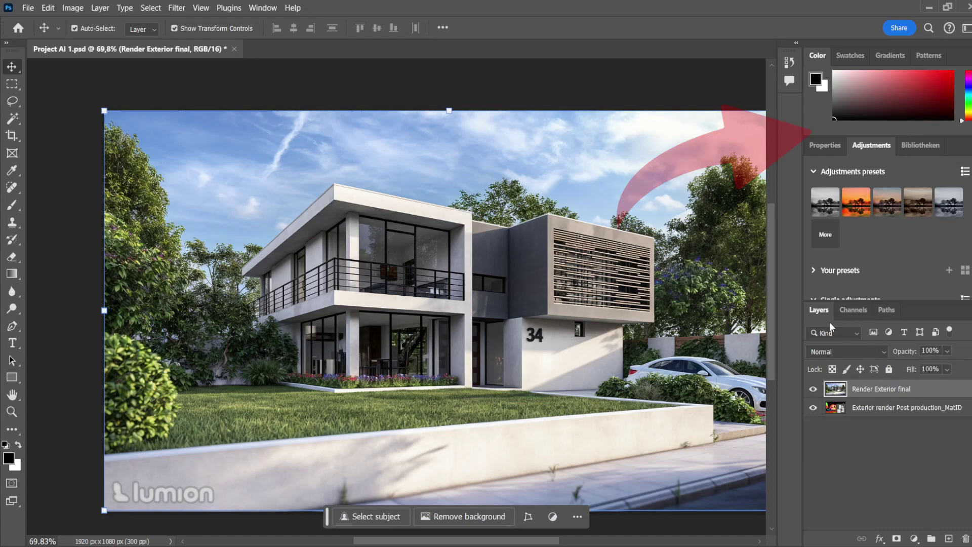
pyautogui.rightClick(872, 389)
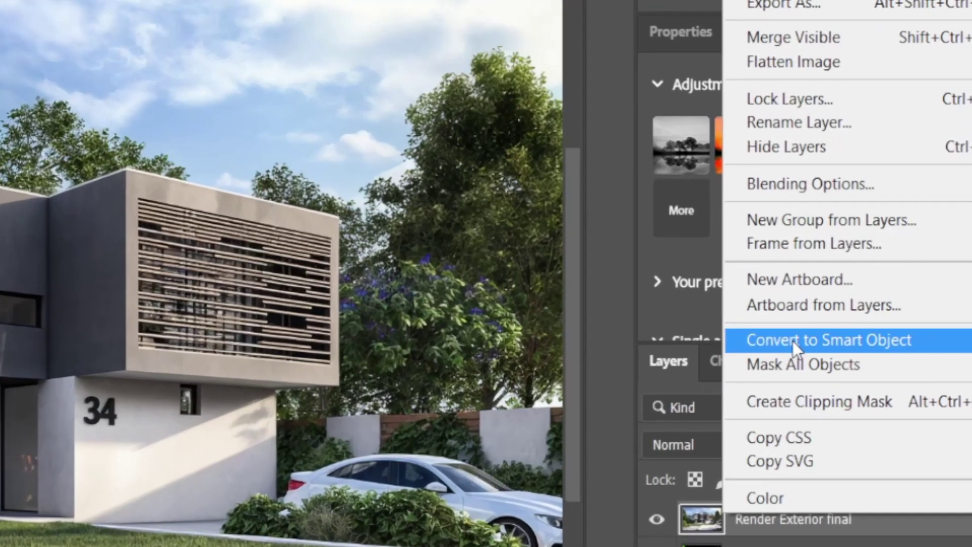
pyautogui.click(793, 340)
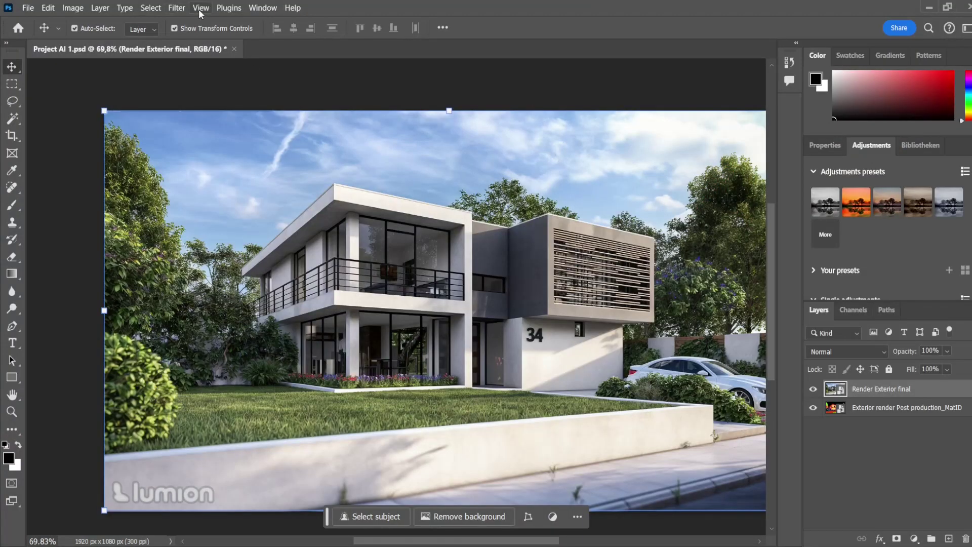
# Step: Open the Camera Raw Filter on the merged layer and apply its automatic adjustments
pyautogui.click(176, 8)
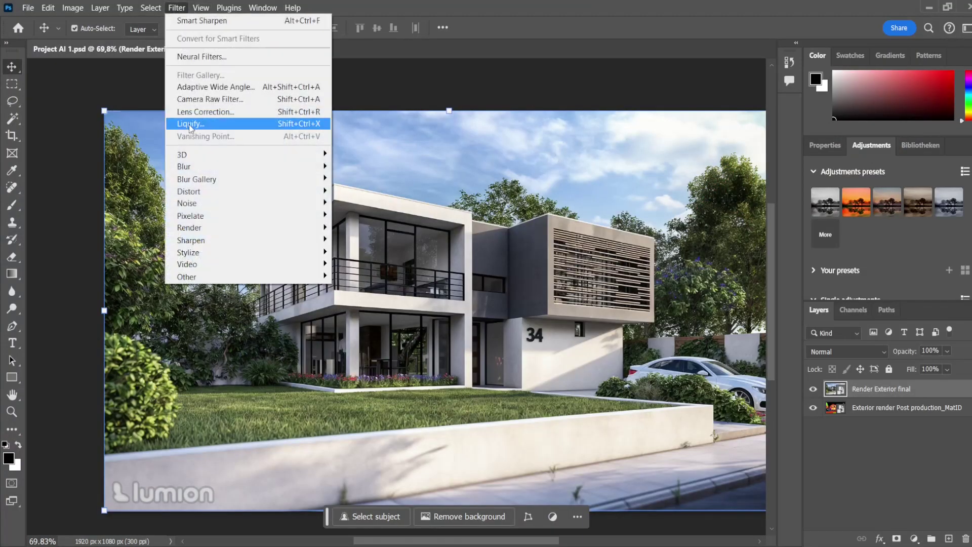
pyautogui.click(214, 100)
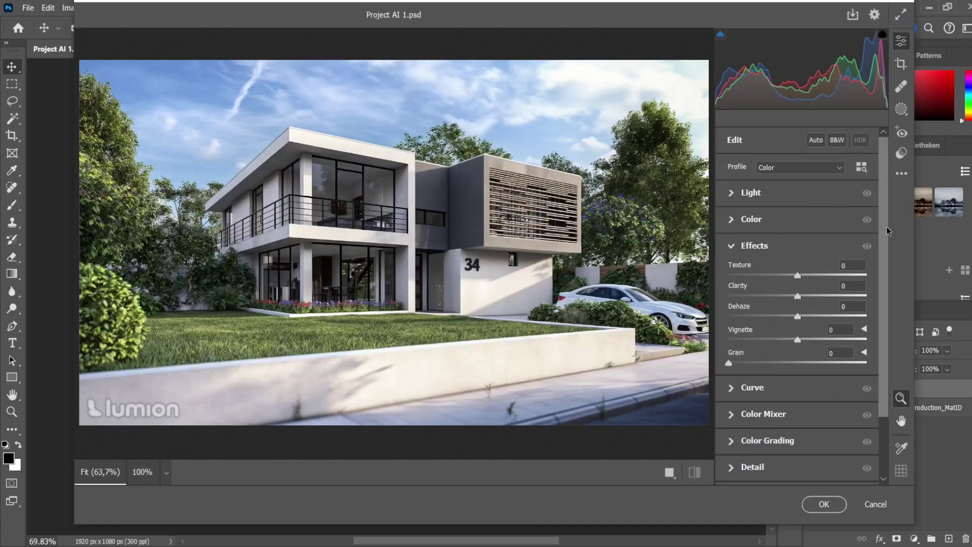
pyautogui.click(816, 140)
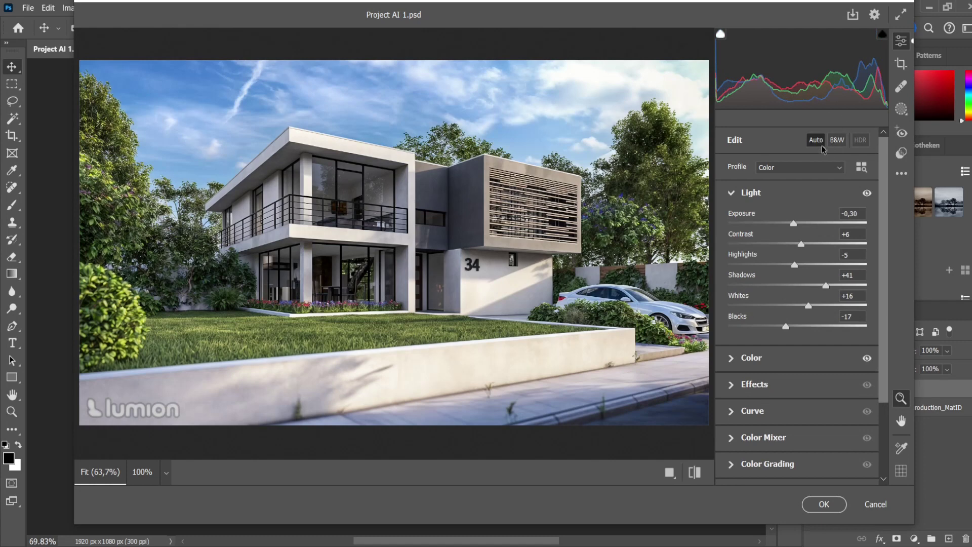
# Step: Compare the image with and without the Light adjustments, and set Contrast to +10, Shadows to +36 and Highlights to +6
pyautogui.click(867, 194)
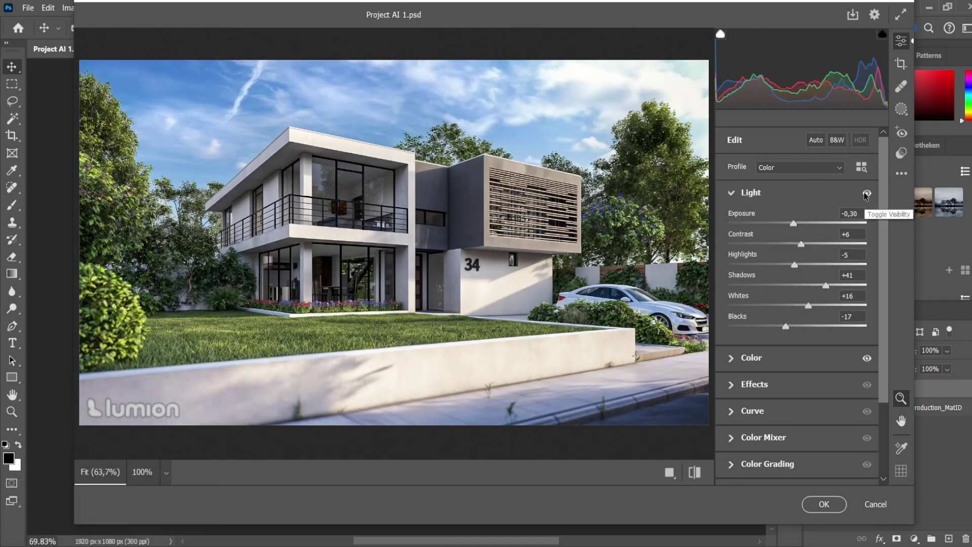
pyautogui.click(867, 193)
pyautogui.click(867, 194)
pyautogui.moveTo(801, 244); pyautogui.dragTo(802, 247)
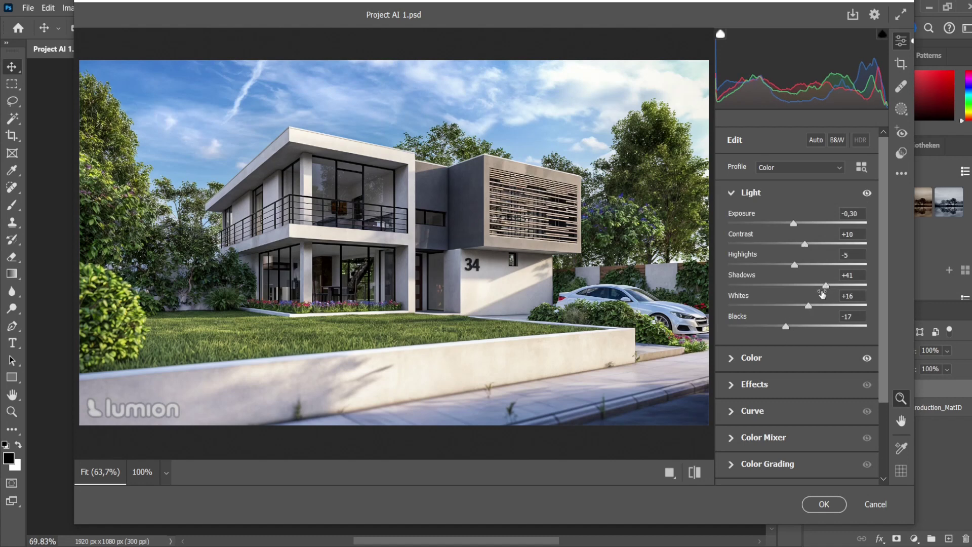
pyautogui.moveTo(827, 286); pyautogui.dragTo(803, 265)
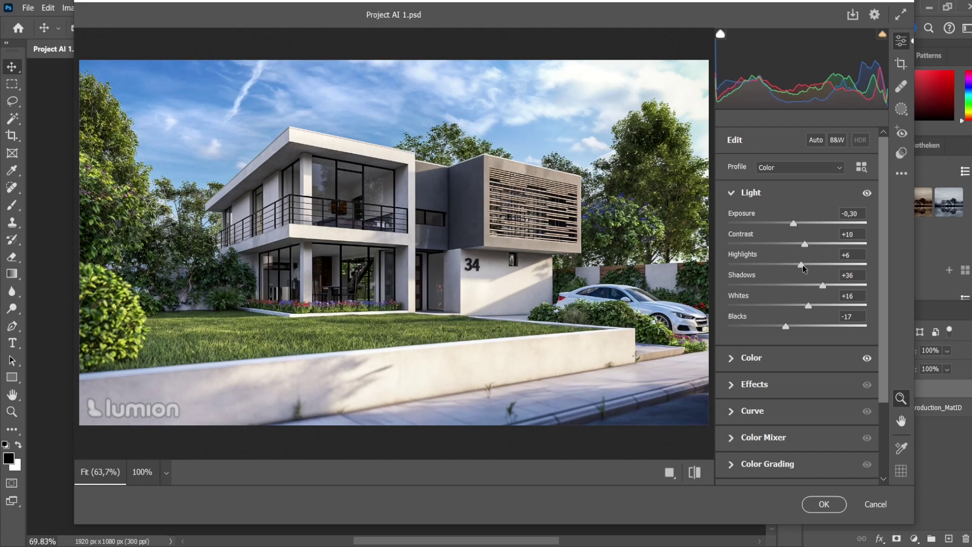
# Step: Set the Color adjustments to Temperature +1, Vibrance +10 and Saturation -10, and compare the image with and without them
pyautogui.click(736, 359)
pyautogui.moveTo(799, 336); pyautogui.dragTo(804, 314)
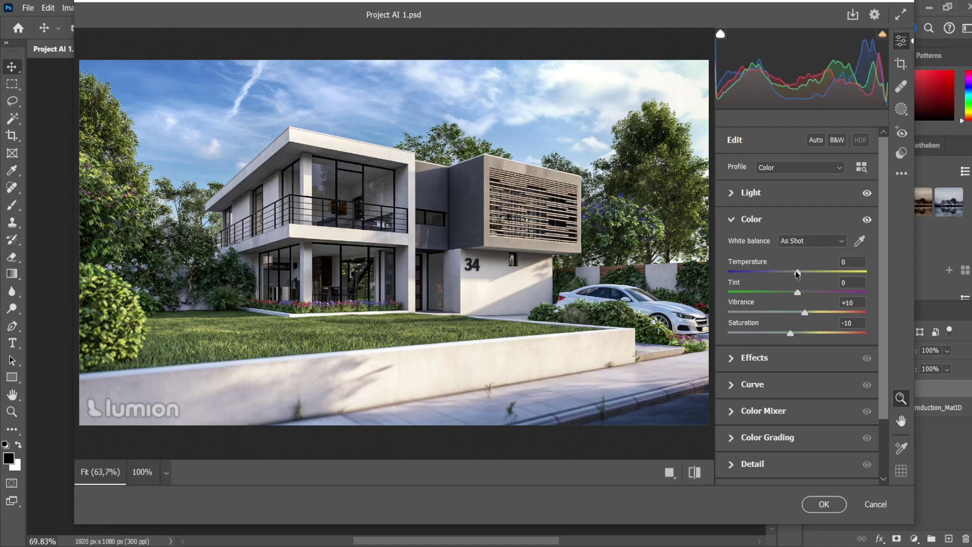
pyautogui.moveTo(798, 274); pyautogui.dragTo(798, 274)
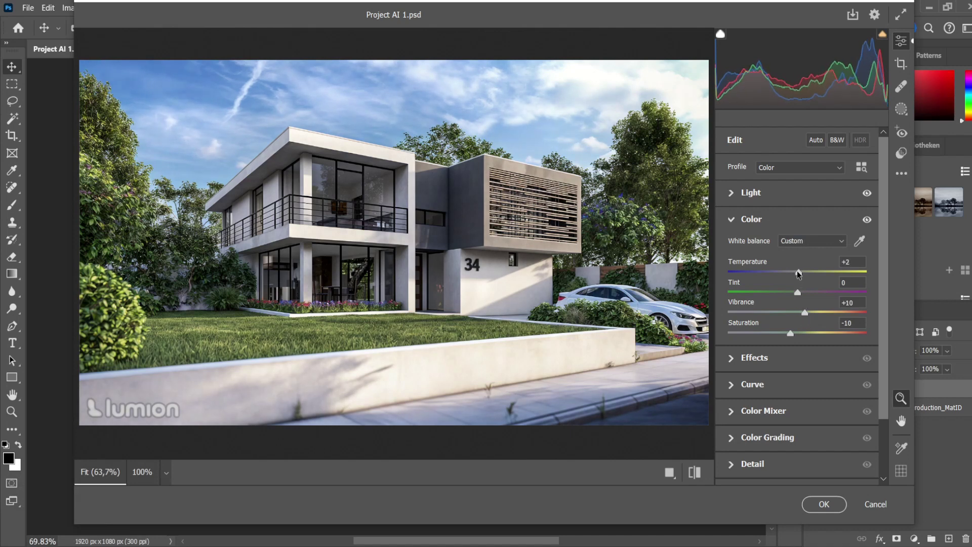
pyautogui.click(867, 219)
pyautogui.click(867, 220)
# Step: Set Dehaze to -5 and Clarity to +5 in the Effects adjustments
pyautogui.scroll(-3, 770, 296)
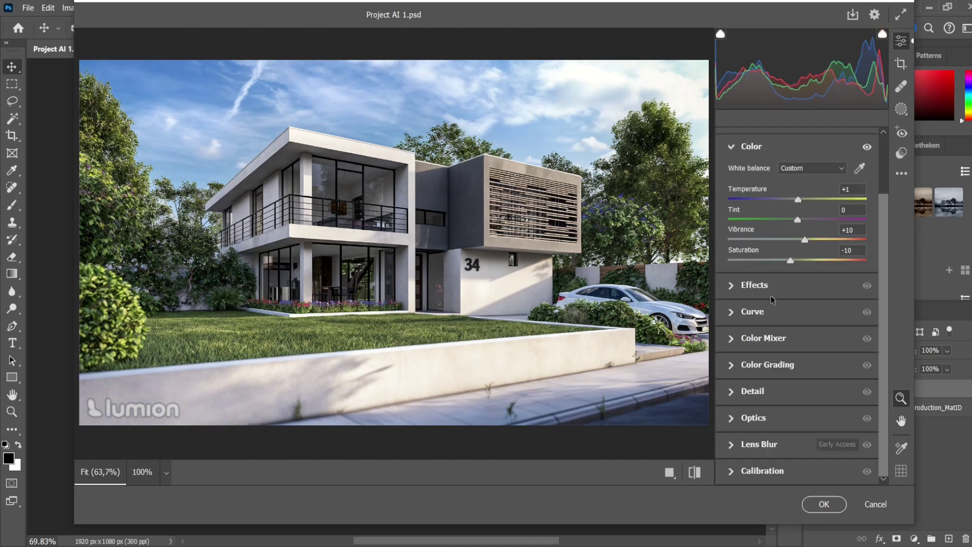
pyautogui.click(733, 285)
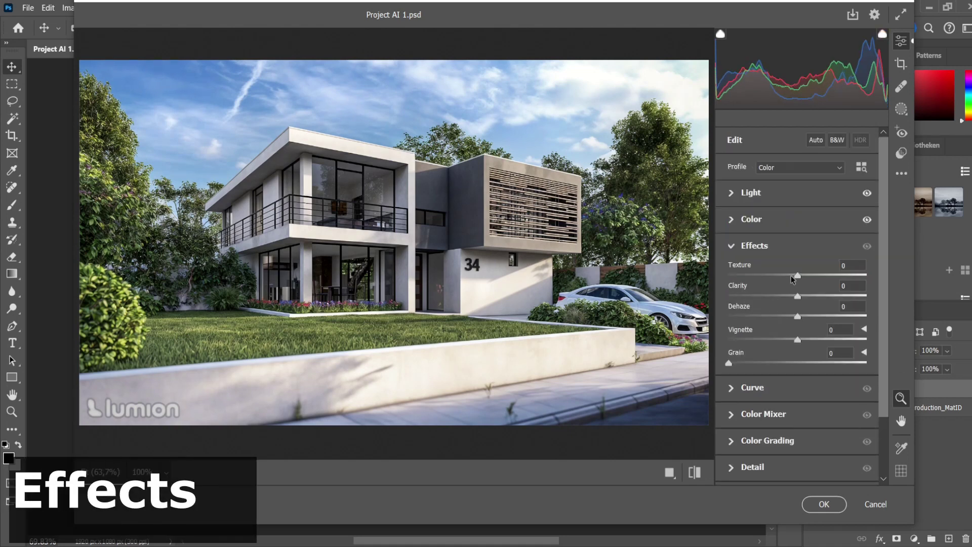
pyautogui.moveTo(797, 318); pyautogui.dragTo(801, 297)
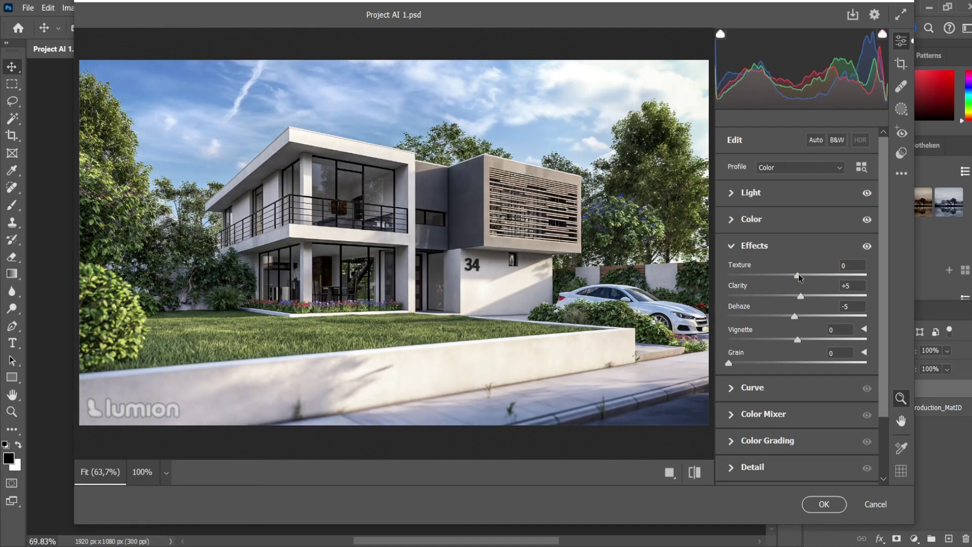
# Step: Compare the image with and without the Effects adjustments, and raise the parametric curve's Darks to +3 and Lights to +5
pyautogui.click(867, 246)
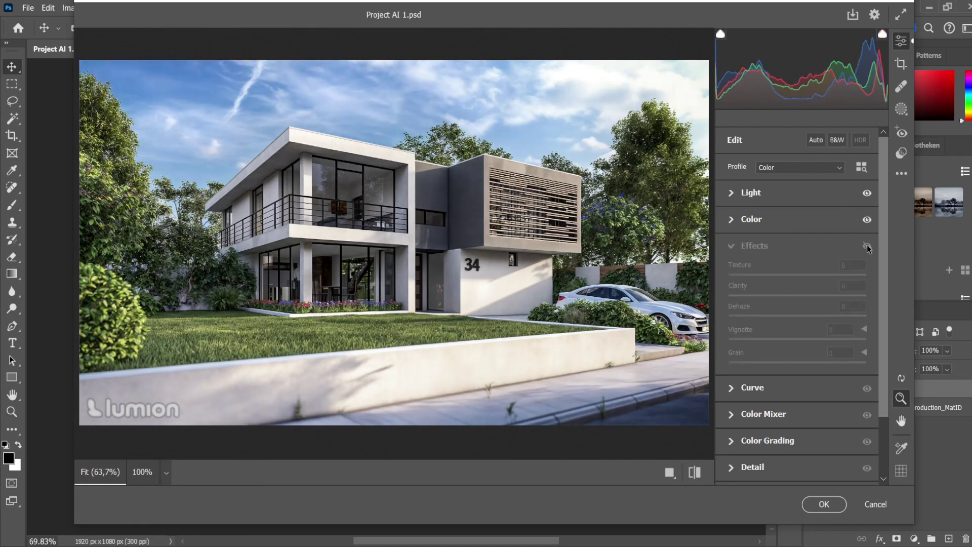
pyautogui.click(867, 246)
pyautogui.scroll(-2, 886, 254)
pyautogui.click(753, 323)
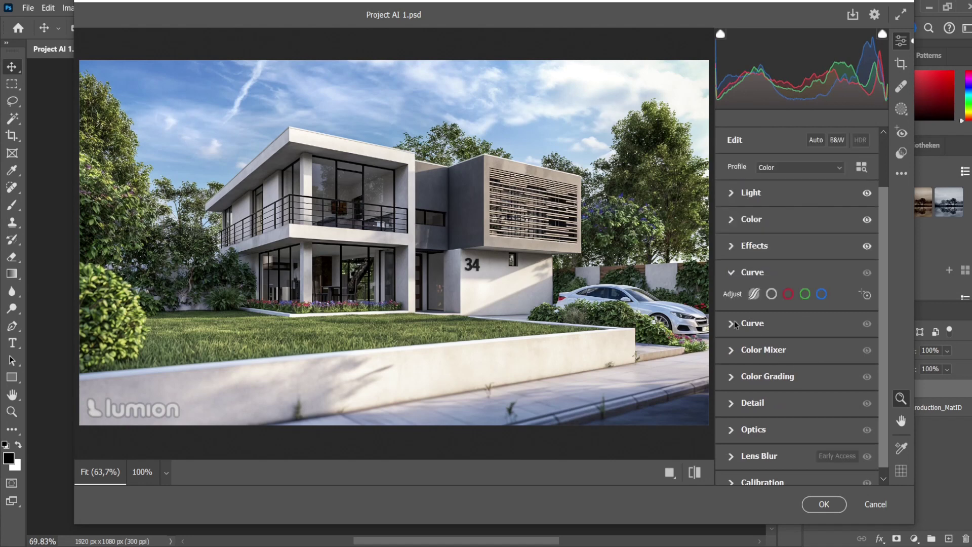
pyautogui.click(778, 298)
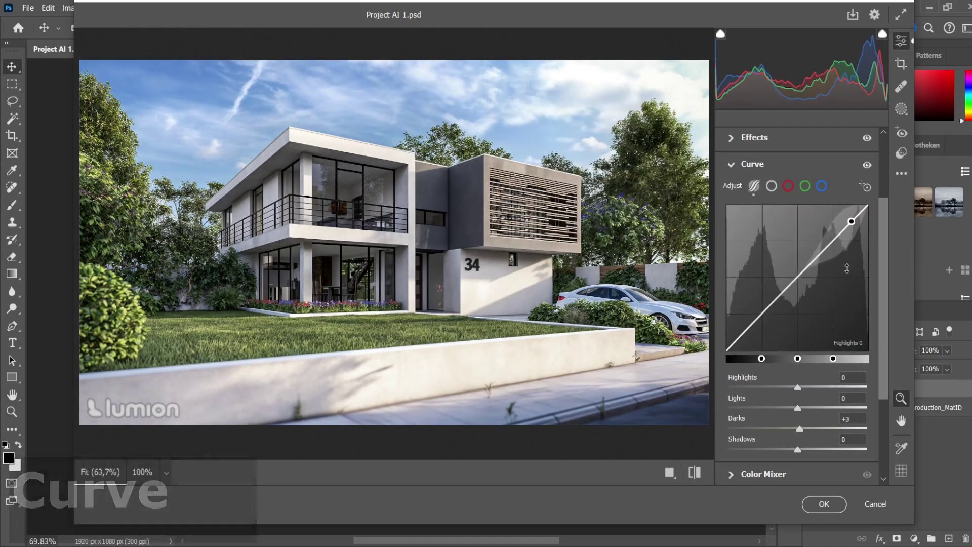
pyautogui.moveTo(782, 309); pyautogui.dragTo(791, 339)
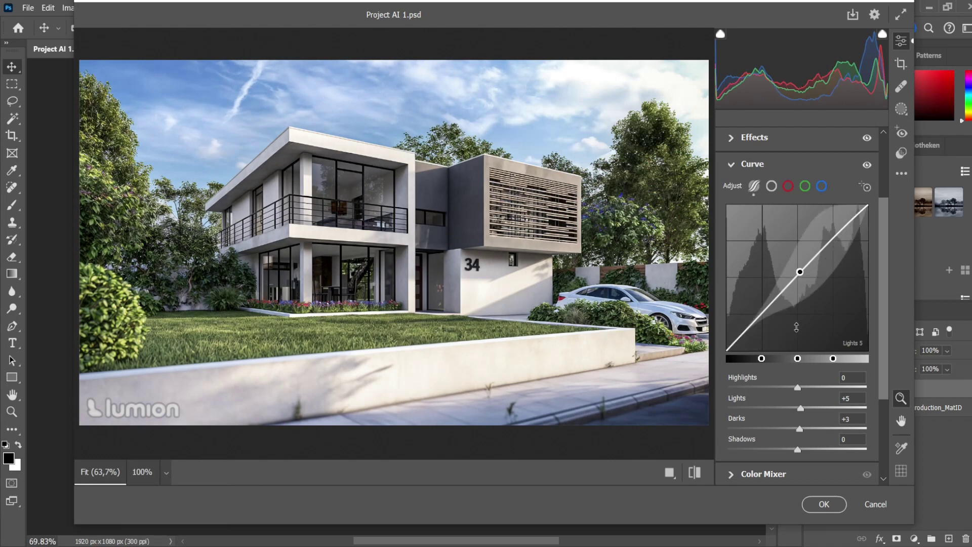
# Step: Compare the image with and without the Curve adjustments
pyautogui.click(867, 165)
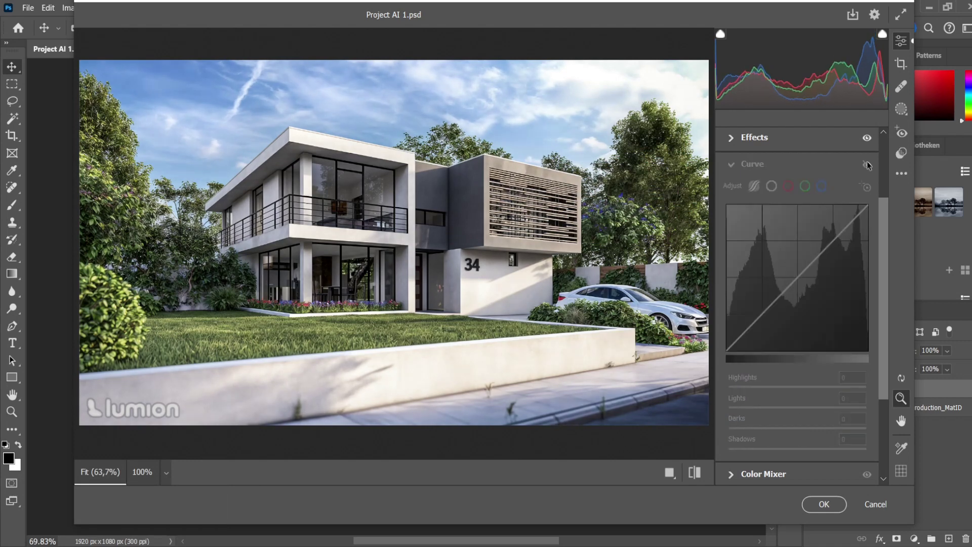
pyautogui.click(867, 164)
pyautogui.click(868, 164)
pyautogui.click(867, 164)
pyautogui.click(867, 165)
pyautogui.click(867, 165)
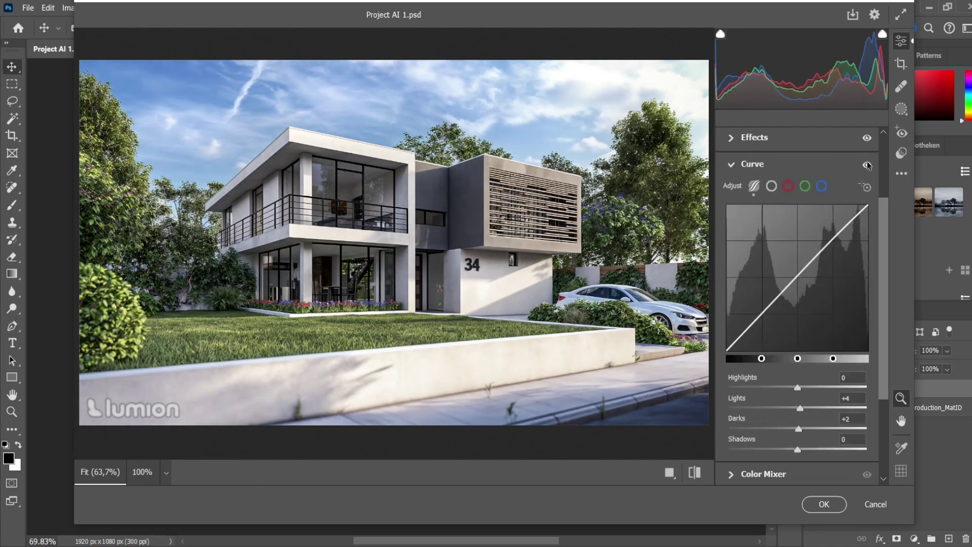
# Step: Tint the shadows blue at hue 214, saturation 12 and the highlights slightly orange with Color Grading, and apply the Camera Raw filter
pyautogui.scroll(-5, 811, 303)
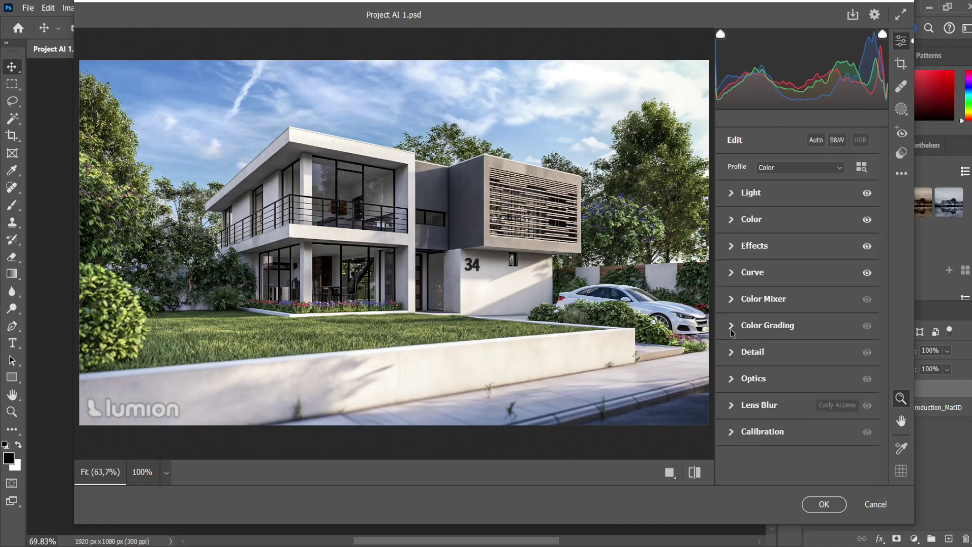
pyautogui.click(767, 375)
pyautogui.moveTo(757, 358)
pyautogui.mouseDown()
pyautogui.moveTo(739, 358)
pyautogui.moveTo(751, 357)
pyautogui.mouseUp()
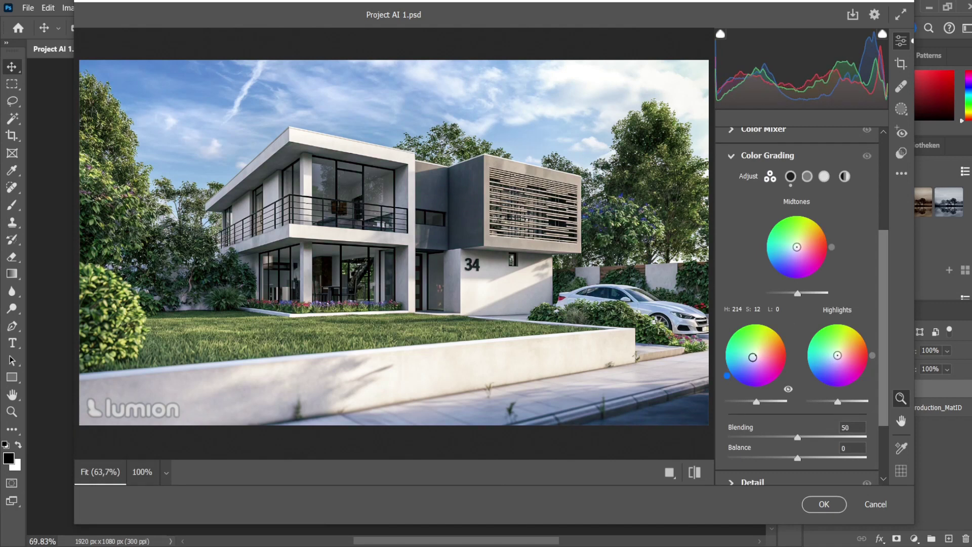
pyautogui.moveTo(838, 356); pyautogui.dragTo(841, 353)
pyautogui.scroll(-3, 747, 384)
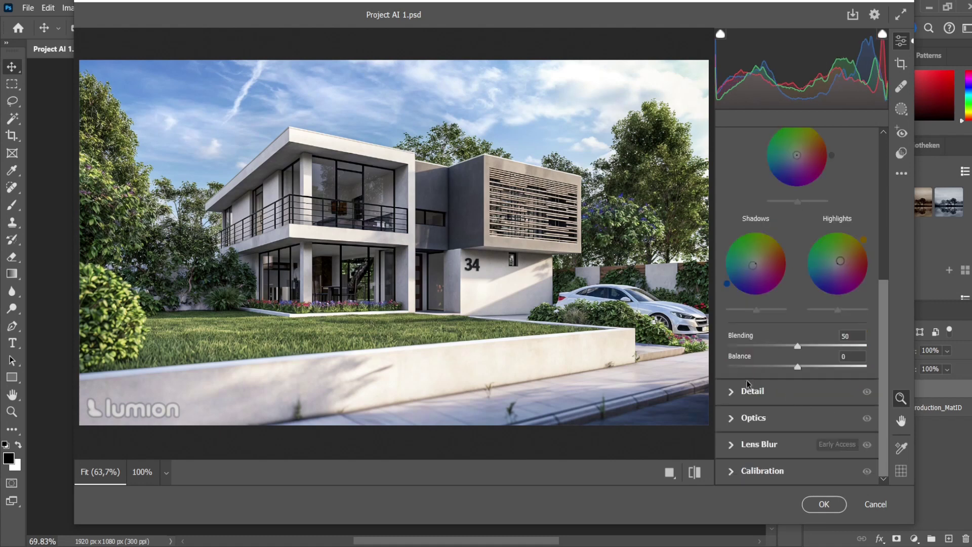
pyautogui.click(731, 394)
pyautogui.click(732, 356)
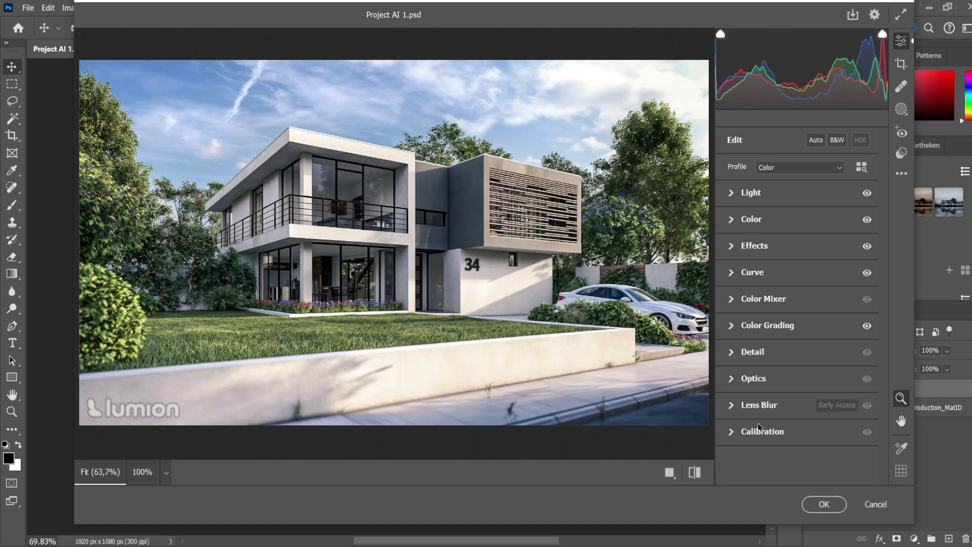
pyautogui.click(824, 505)
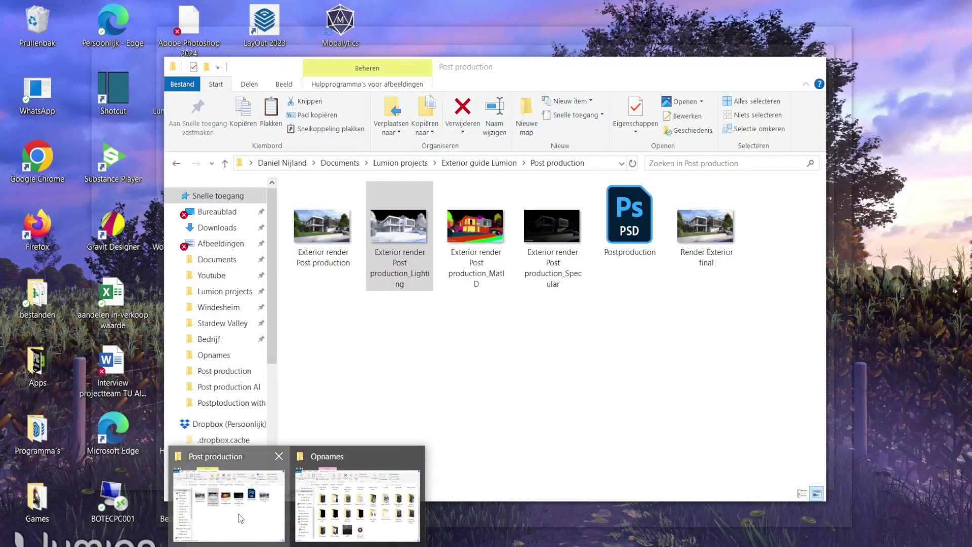
# Step: Place the Exterior render Post production_Lighting image from the Post production folder into the document and select its black sky with the Magic Wand
pyautogui.click(239, 513)
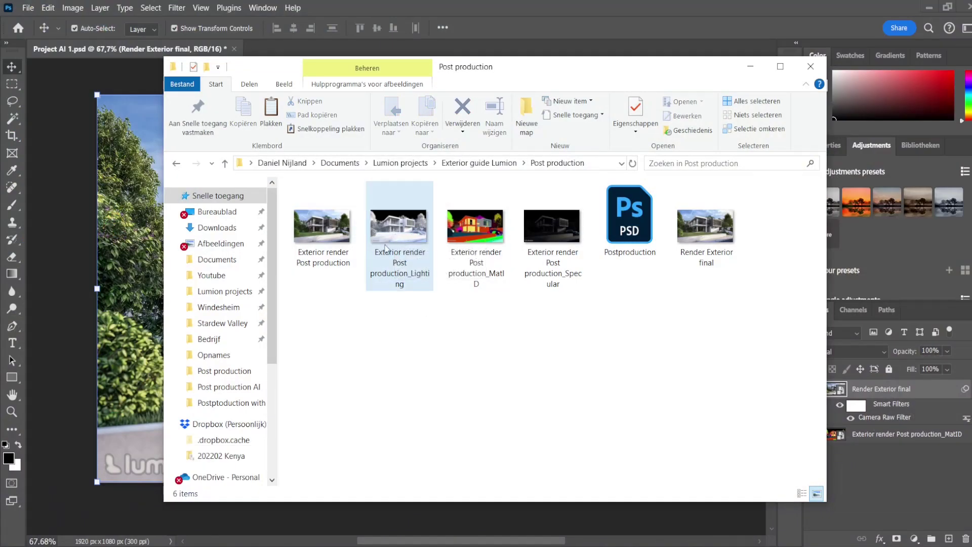
pyautogui.moveTo(414, 247); pyautogui.dragTo(152, 248)
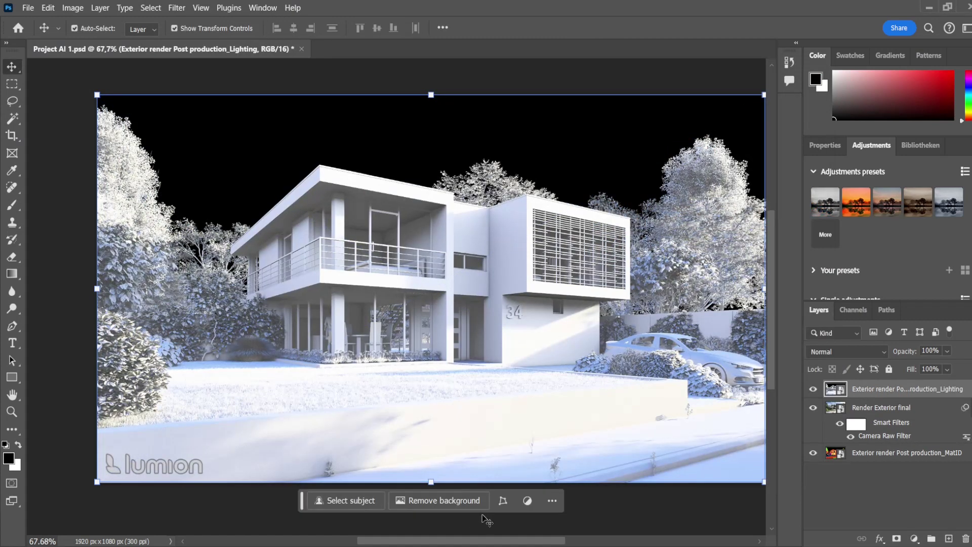
pyautogui.click(13, 120)
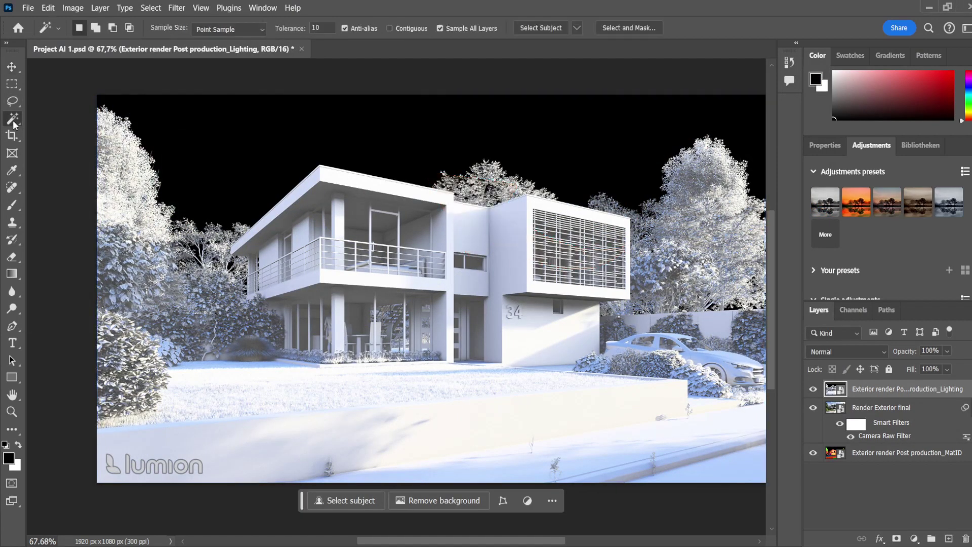
pyautogui.click(383, 137)
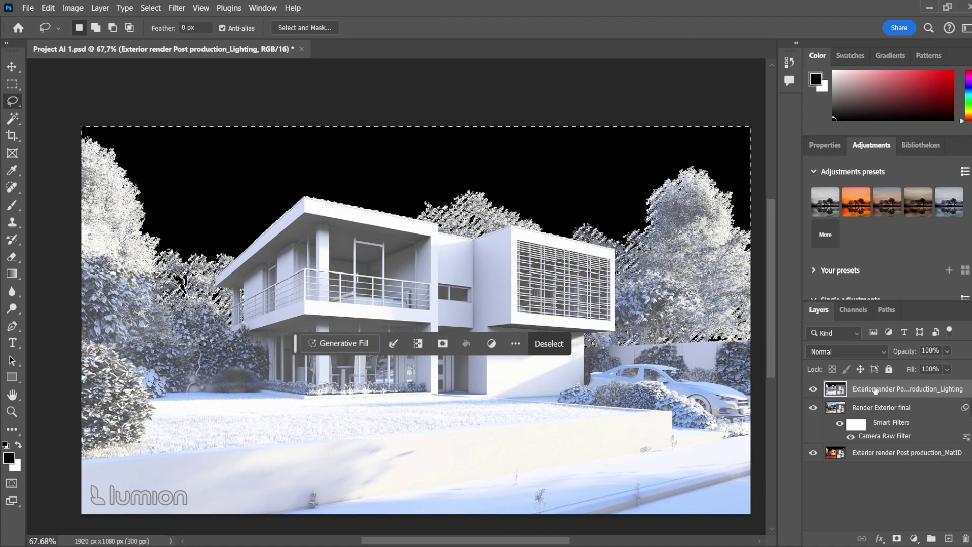
# Step: Move the Lighting layer below Render Exterior final, and duplicate the render layer with a layer mask made from the sky selection
pyautogui.moveTo(875, 390); pyautogui.dragTo(875, 441)
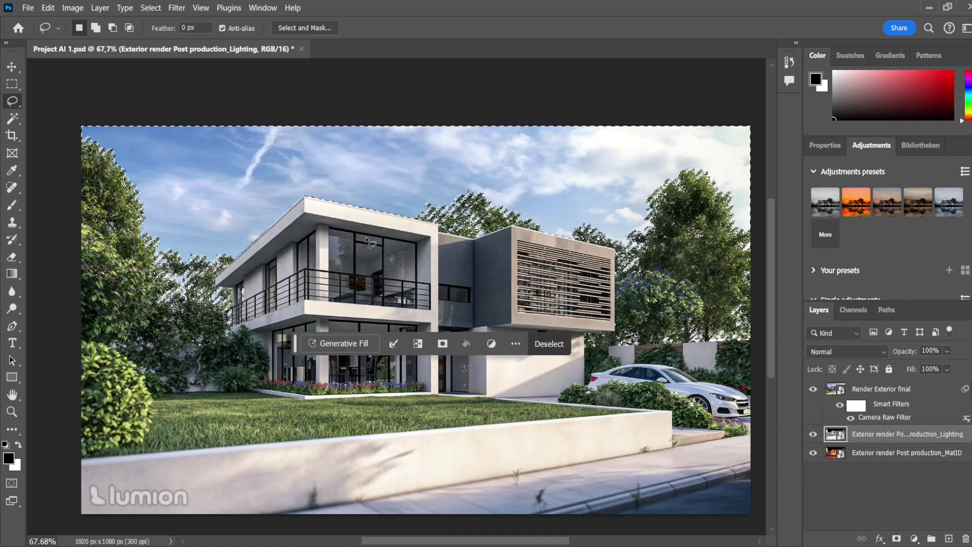
pyautogui.rightClick(871, 389)
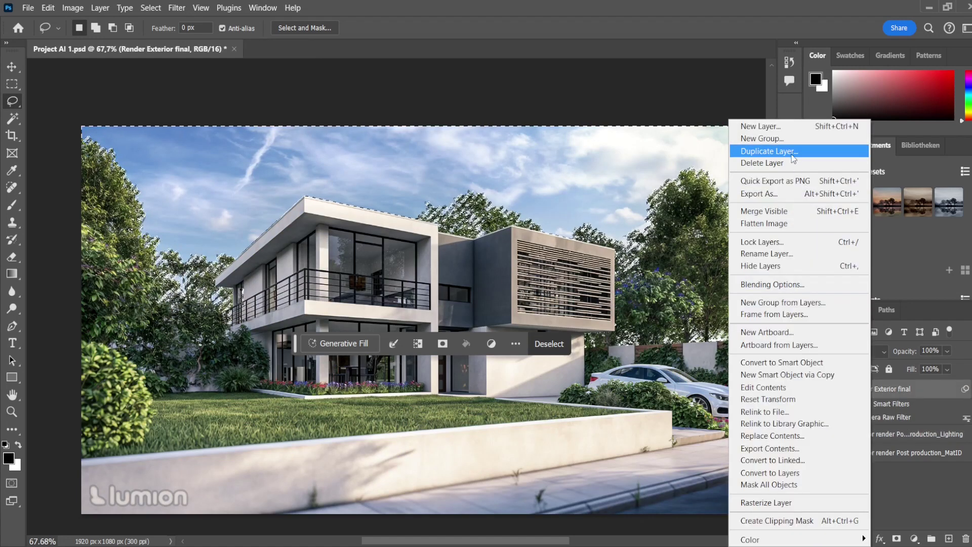
pyautogui.click(792, 156)
pyautogui.press('Return')
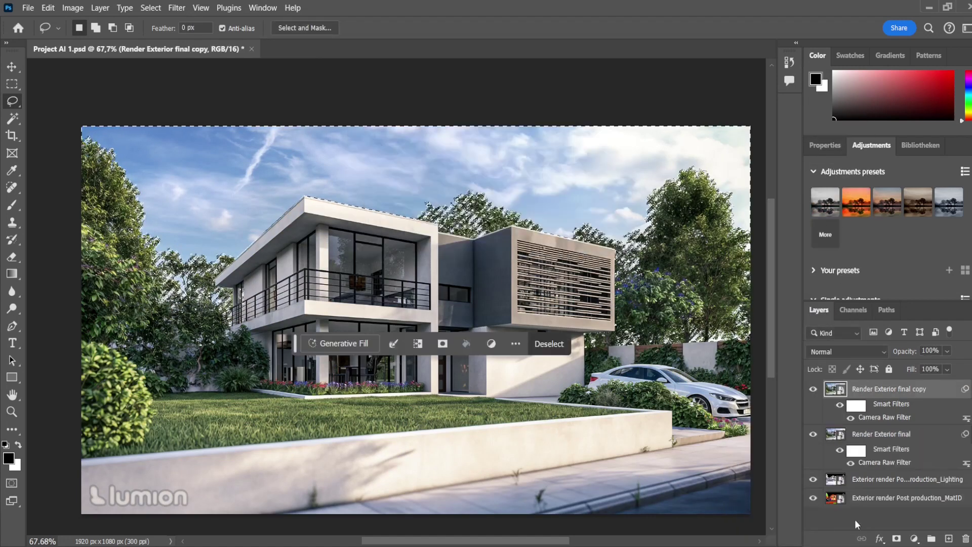
pyautogui.click(897, 538)
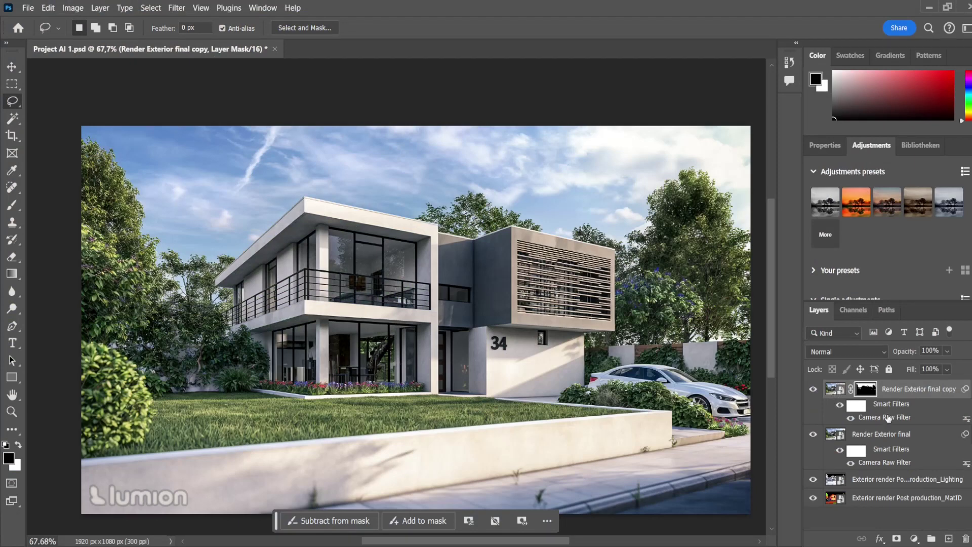
# Step: Reset Temperature to 0 in the Camera Raw filter of Render Exterior final copy, and compare the image with and without that layer
pyautogui.click(888, 417)
pyautogui.rightClick(888, 418)
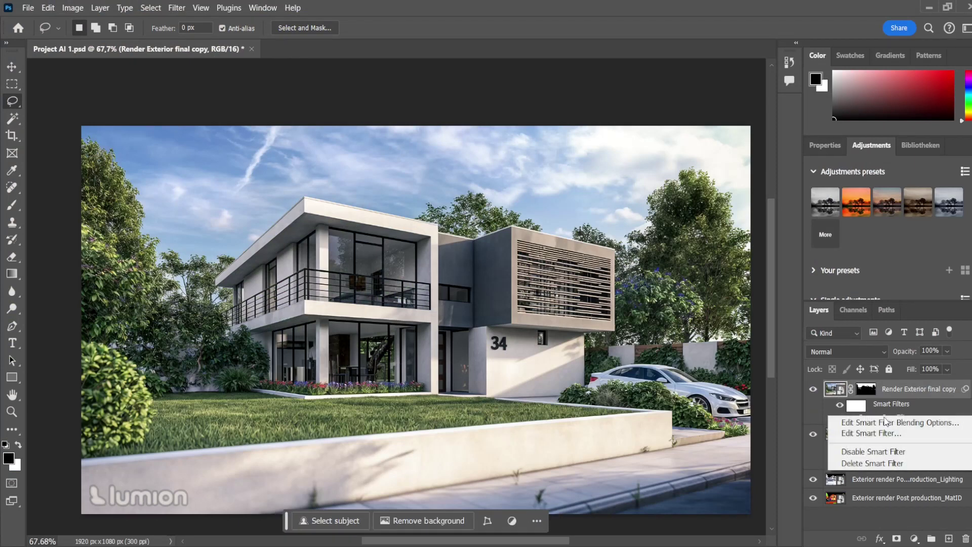
pyautogui.click(864, 434)
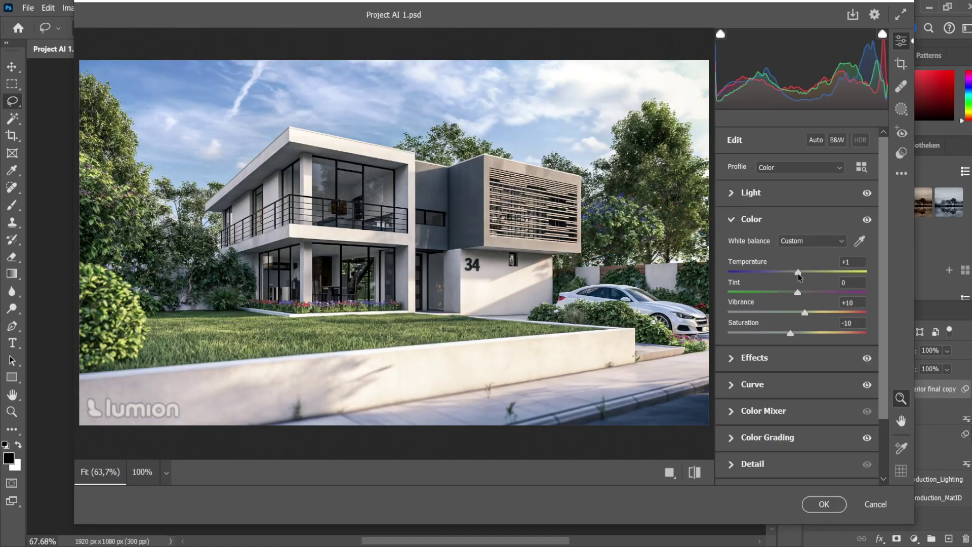
pyautogui.moveTo(798, 273); pyautogui.dragTo(797, 275)
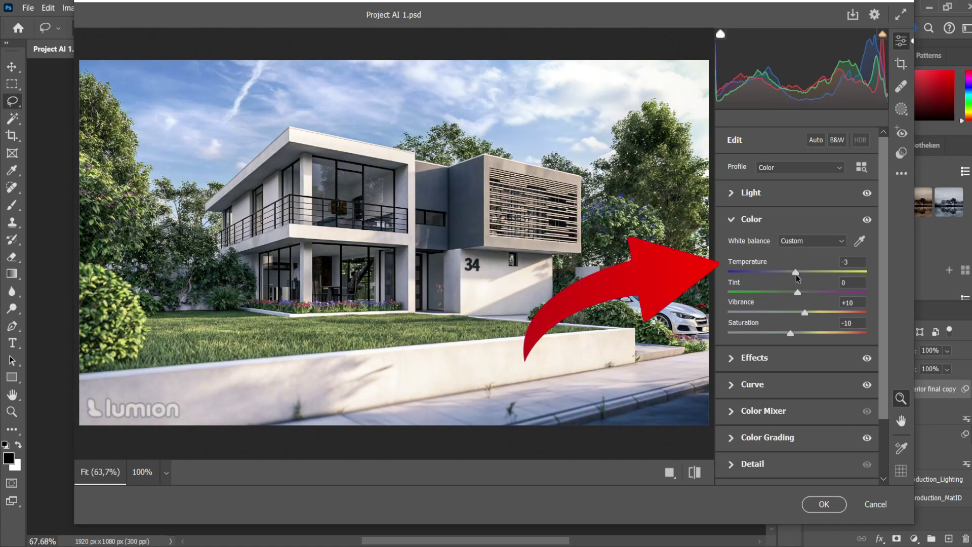
pyautogui.doubleClick(795, 273)
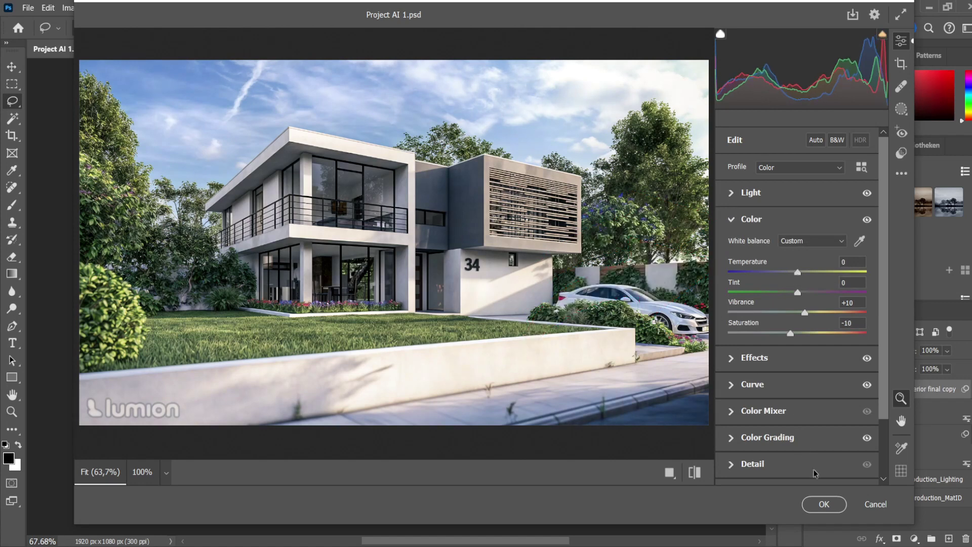
pyautogui.click(824, 503)
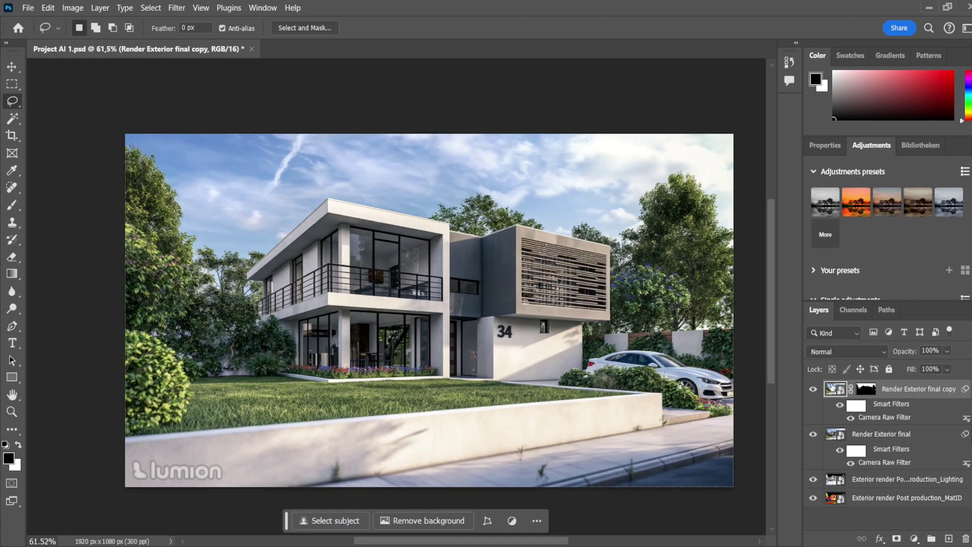
pyautogui.click(814, 390)
pyautogui.click(813, 389)
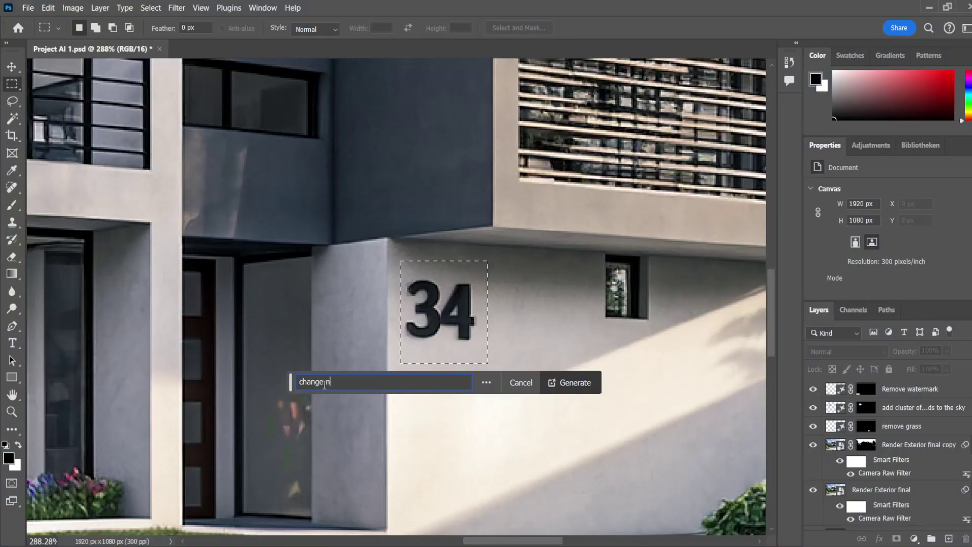
# Step: Run a Generative Fill on the selected house number 34 with the prompt "change number"
pyautogui.write('umber')
pyautogui.press('Return')
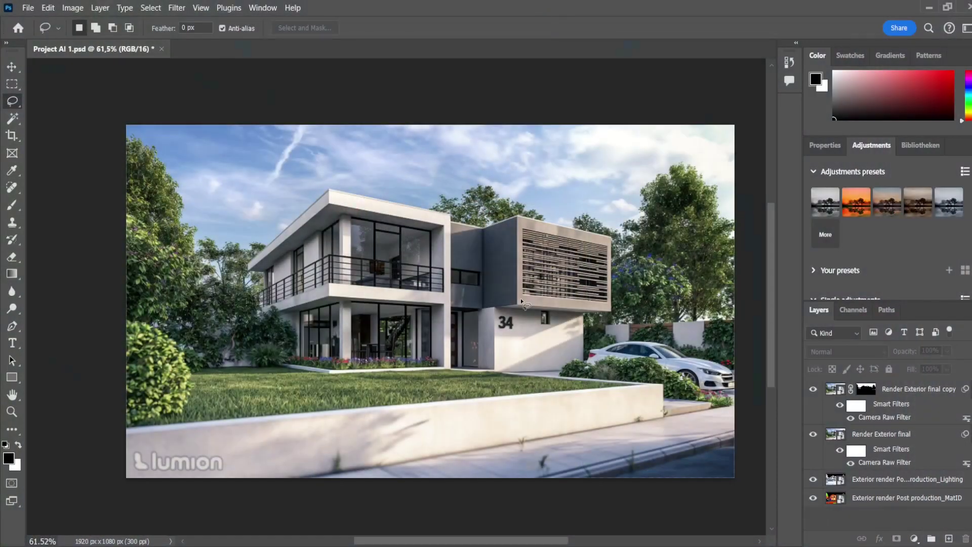
# Step: Select the Lumion watermark with a rectangular marquee and run Generative Fill on it with the prompt "Remove watermark"
pyautogui.scroll(4, 126, 496)
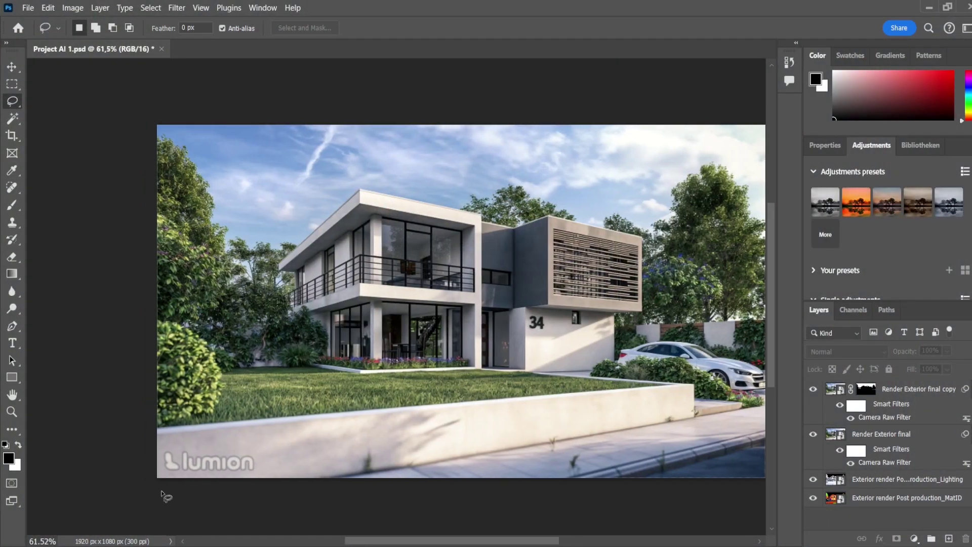
pyautogui.scroll(-2, 229, 434)
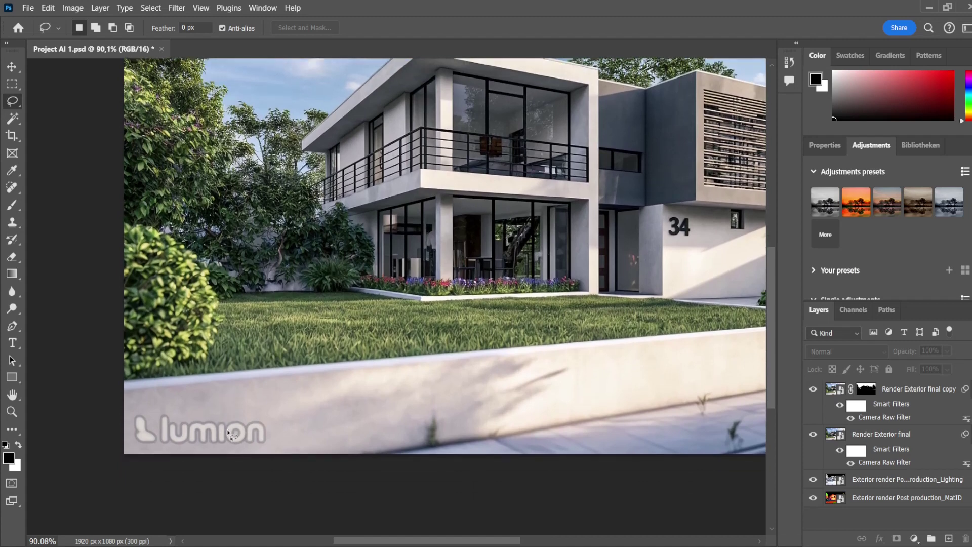
pyautogui.click(7, 87)
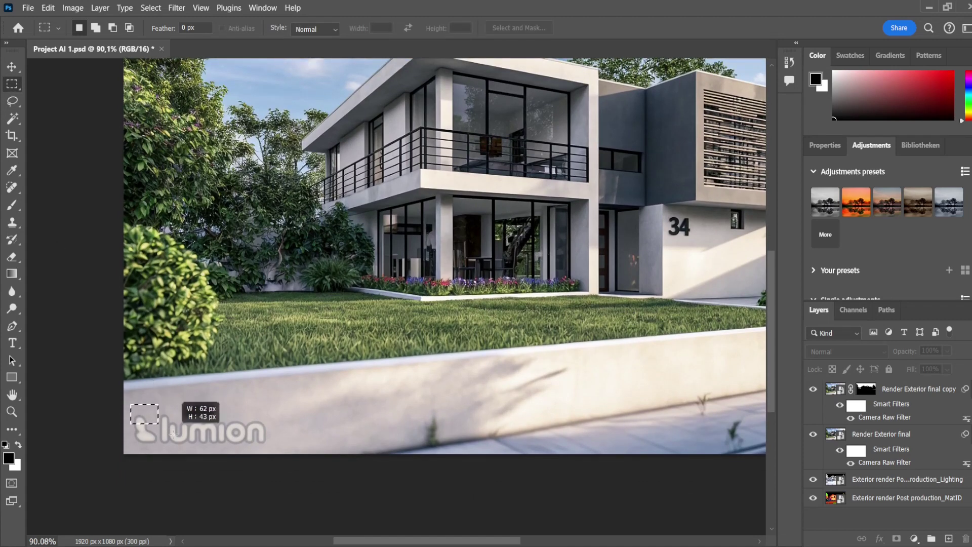
pyautogui.moveTo(174, 434); pyautogui.dragTo(271, 452)
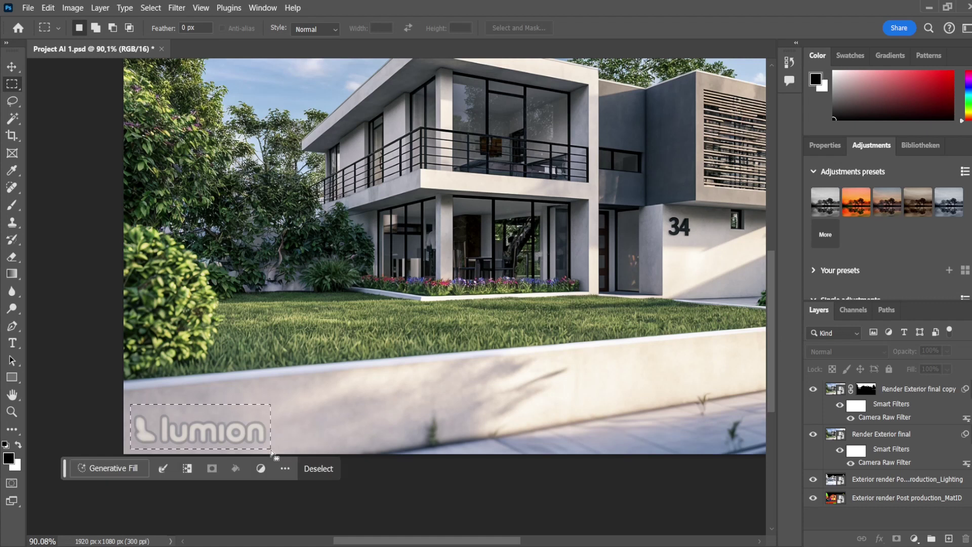
pyautogui.click(111, 472)
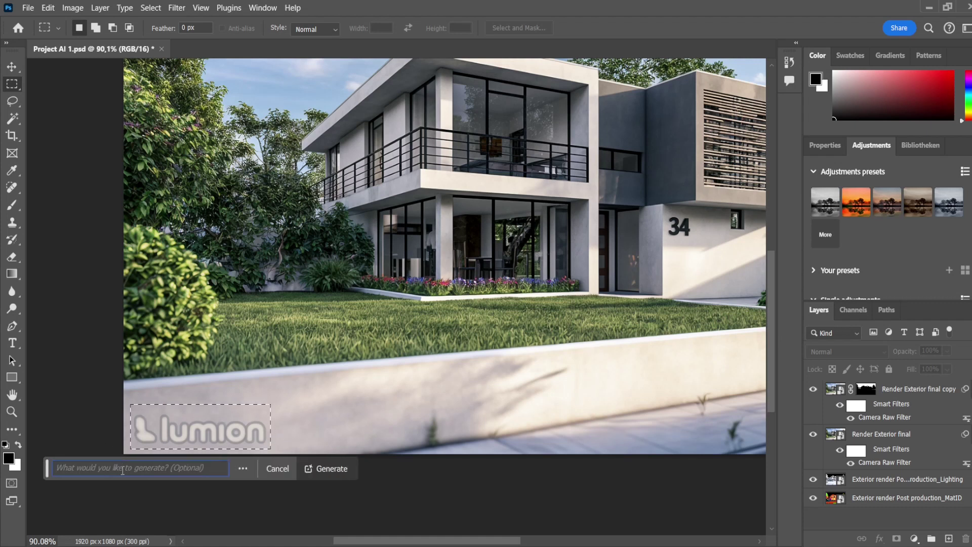
pyautogui.write('Remoc')
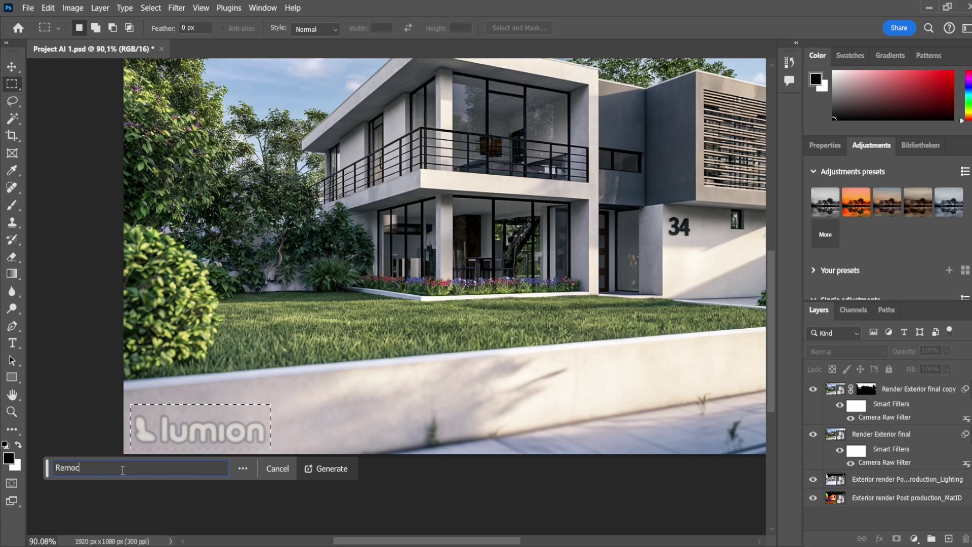
pyautogui.press('BackSpace')
pyautogui.write('ve watermark')
pyautogui.press('Return')
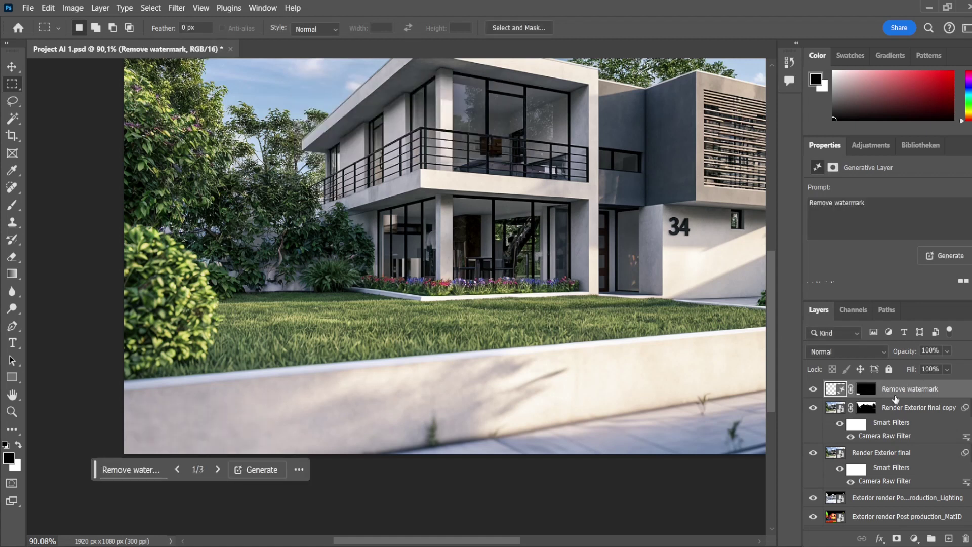
# Step: Reopen the Camera Raw filter on the Render Exterior final layer, readjust its Temperature and apply the filter
pyautogui.click(881, 456)
pyautogui.rightClick(884, 481)
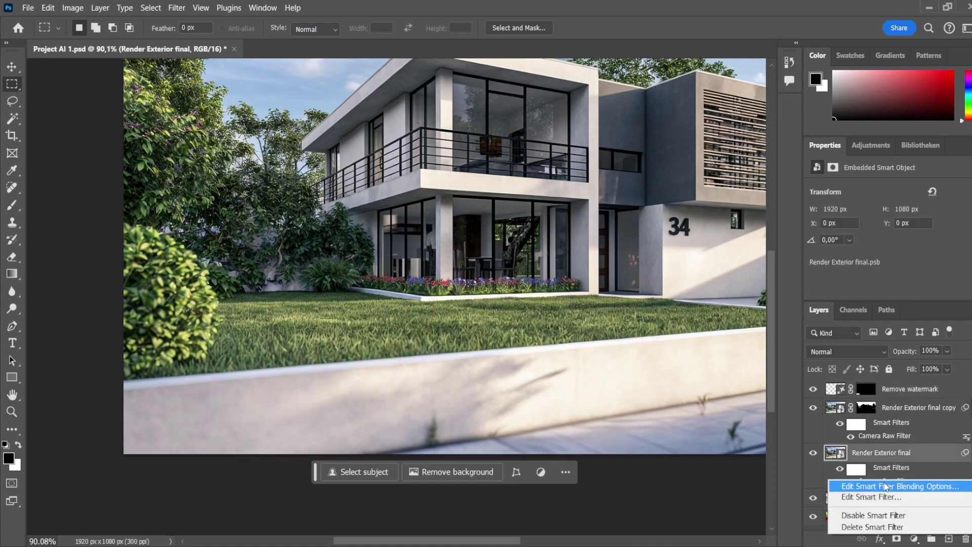
pyautogui.click(856, 516)
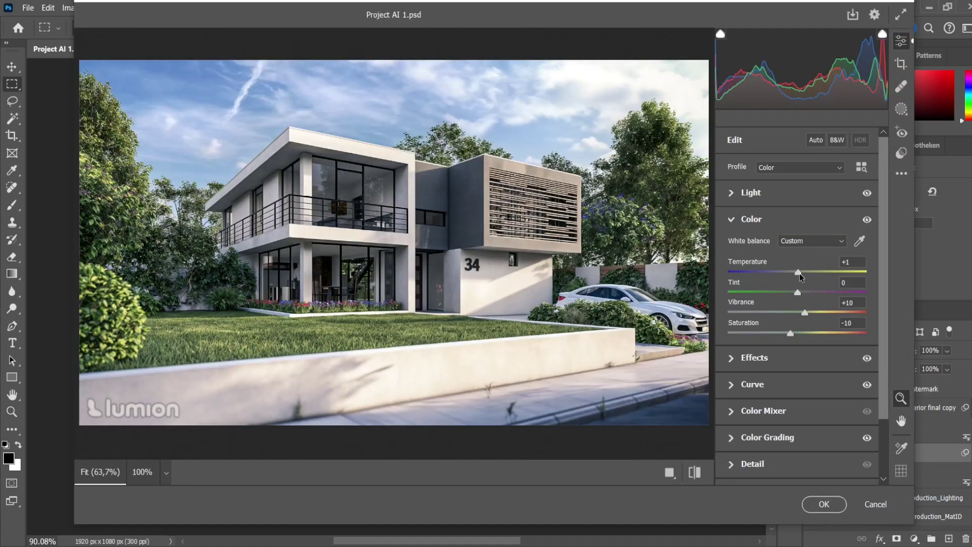
pyautogui.moveTo(800, 272); pyautogui.dragTo(771, 272)
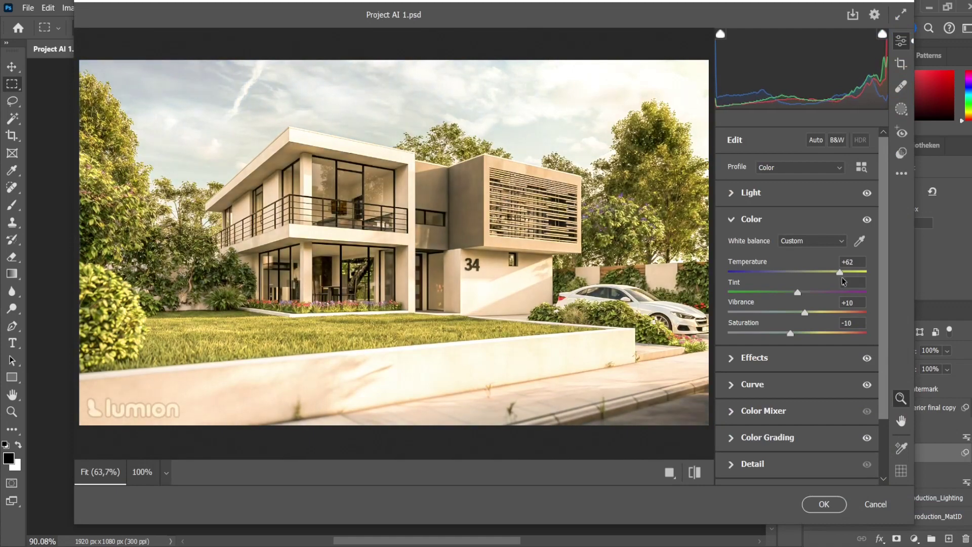
pyautogui.click(823, 505)
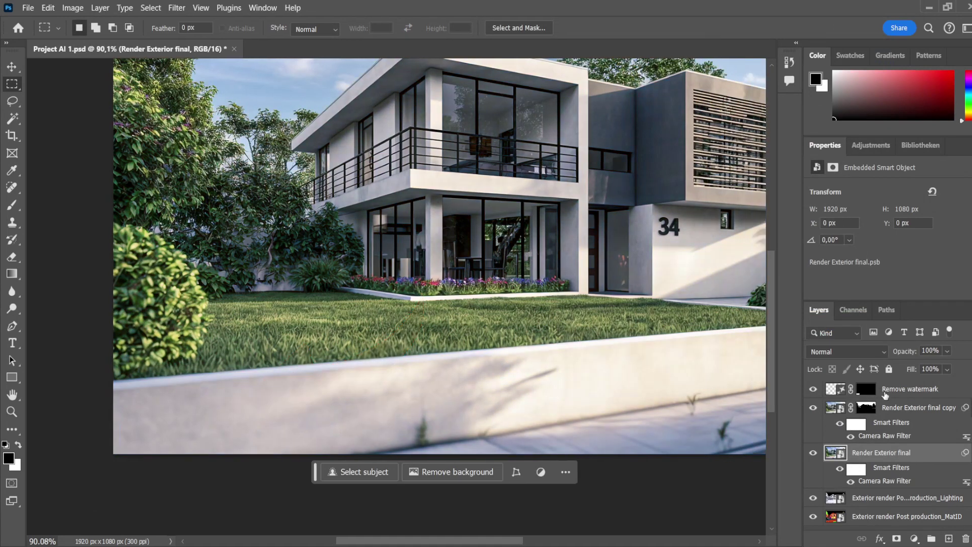
# Step: Select the grass tuft at the middle of the front wall's base and run Generative Fill on it with the prompt "remove grass"
pyautogui.scroll(-3, 515, 283)
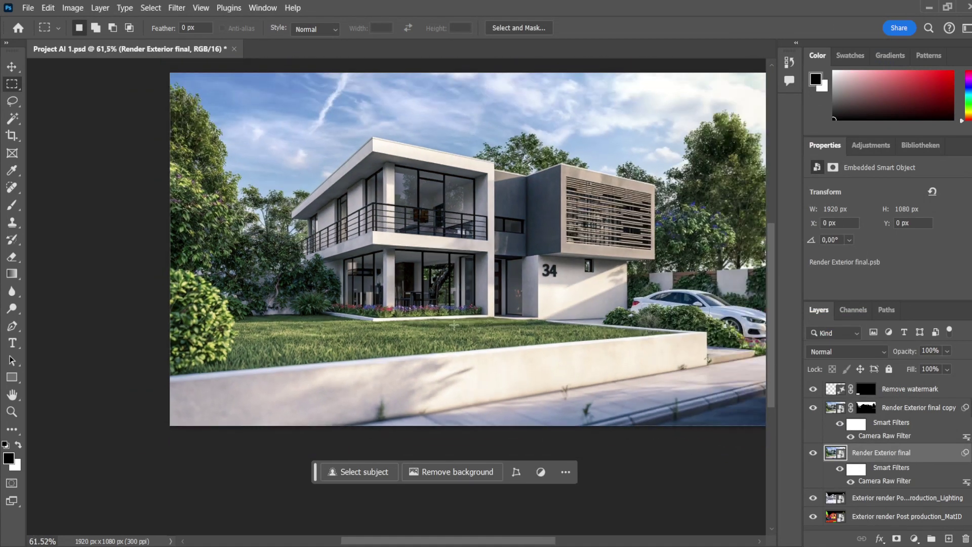
pyautogui.scroll(3, 527, 402)
pyautogui.scroll(3, 527, 403)
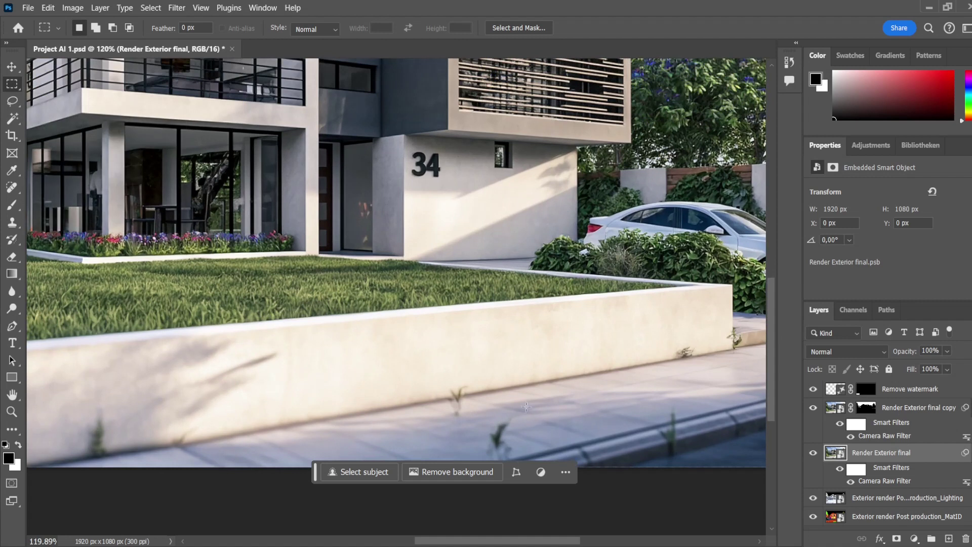
pyautogui.moveTo(439, 373); pyautogui.dragTo(472, 420)
pyautogui.click(362, 441)
pyautogui.write('remove')
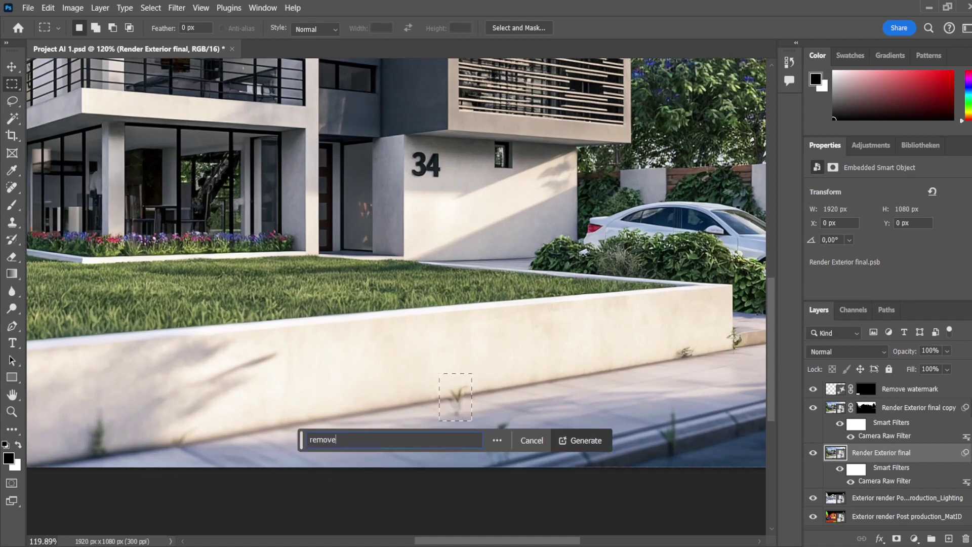
pyautogui.write(' grass')
pyautogui.press('Return')
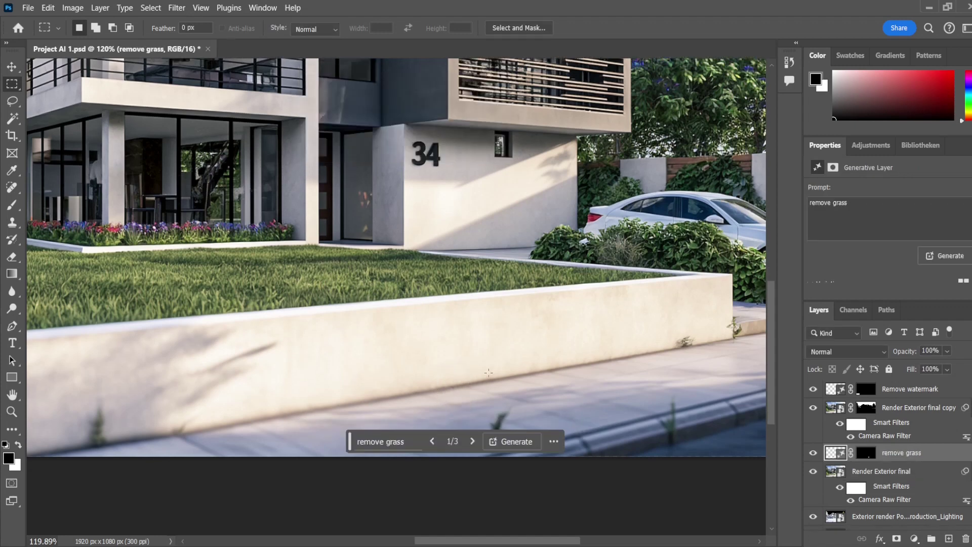
# Step: Move the remove grass layer above Render Exterior final copy in the layer stack
pyautogui.scroll(-2, 429, 386)
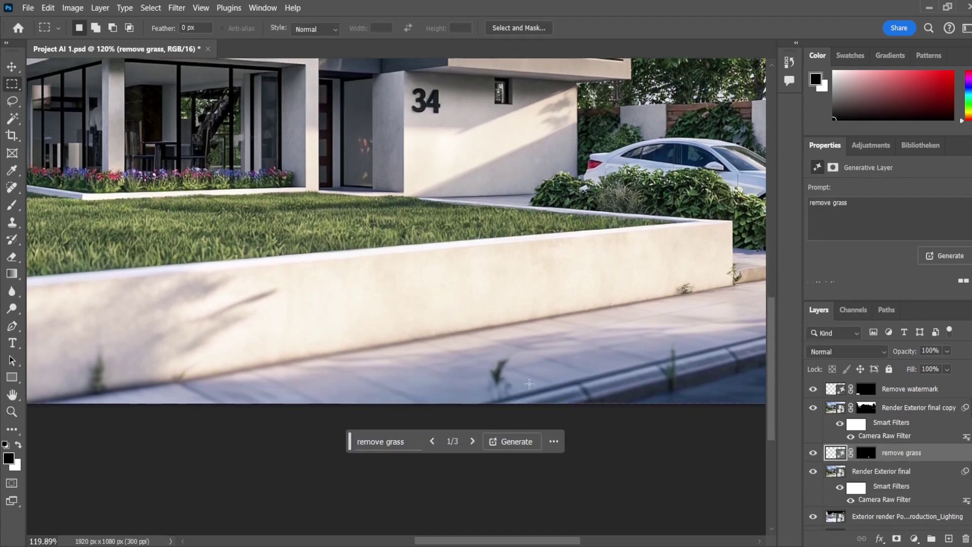
pyautogui.scroll(-3, 529, 383)
pyautogui.scroll(-2, 573, 400)
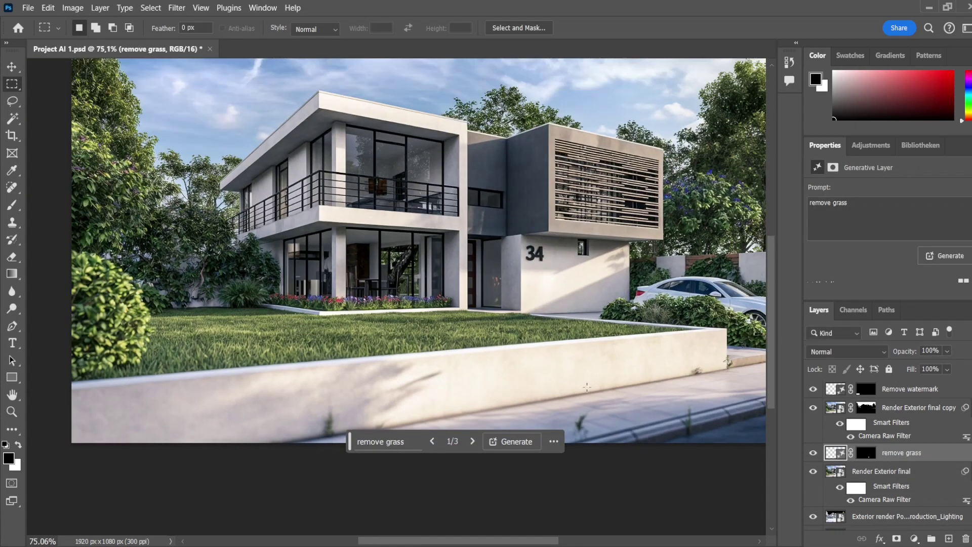
pyautogui.scroll(-1, 647, 416)
pyautogui.hotkey('ctrl', ']')
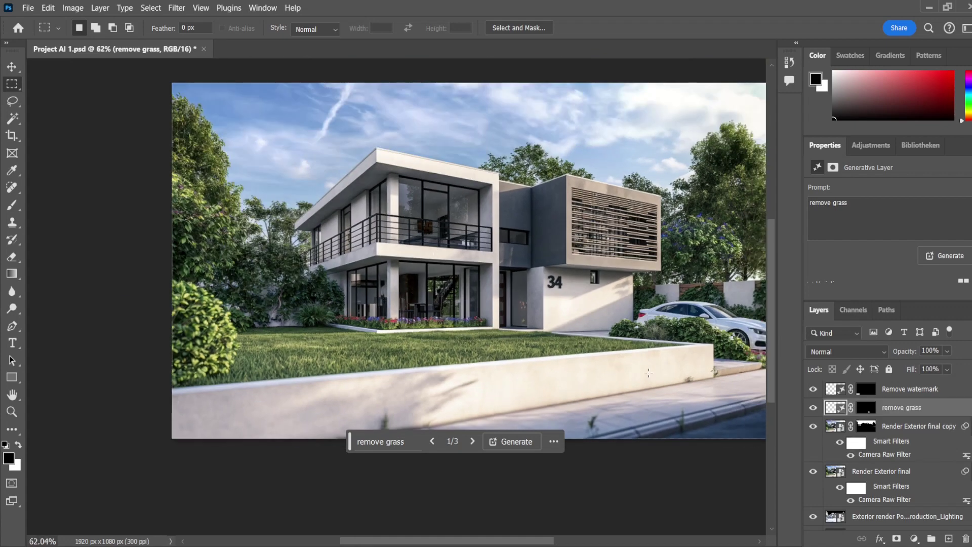
# Step: Lasso the sky area between the trees and the roof and run Generative Fill with the prompt "add Cluster of small flying birds to the sky"
pyautogui.scroll(4, 604, 376)
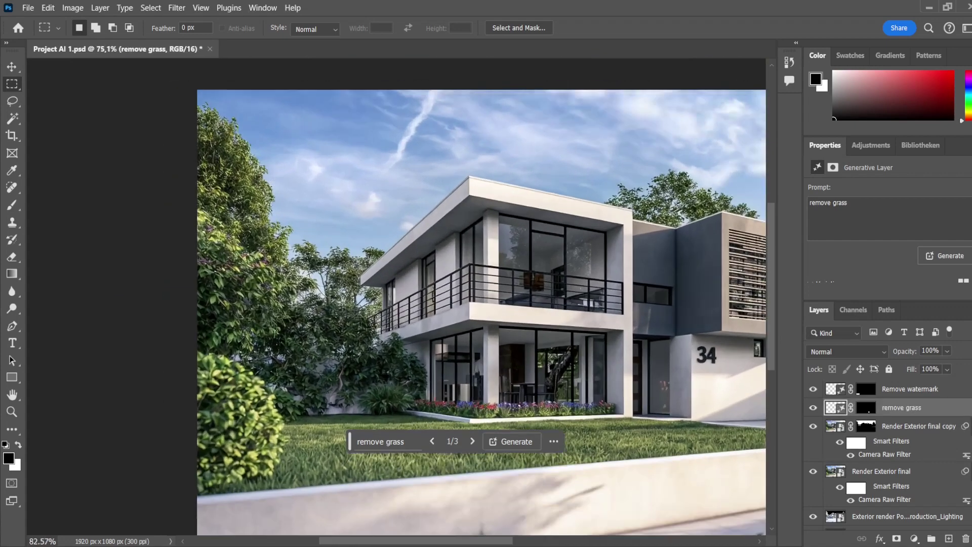
pyautogui.scroll(2, 309, 328)
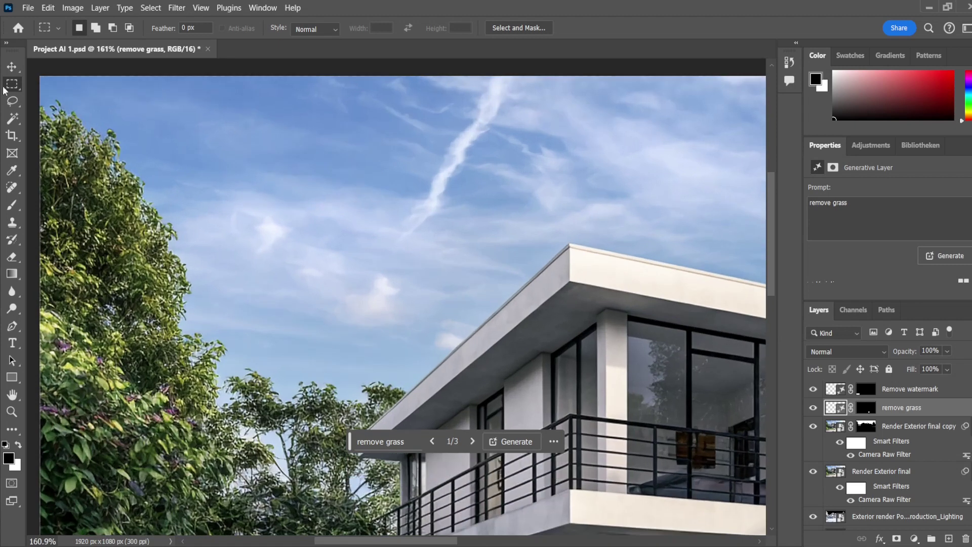
pyautogui.click(13, 102)
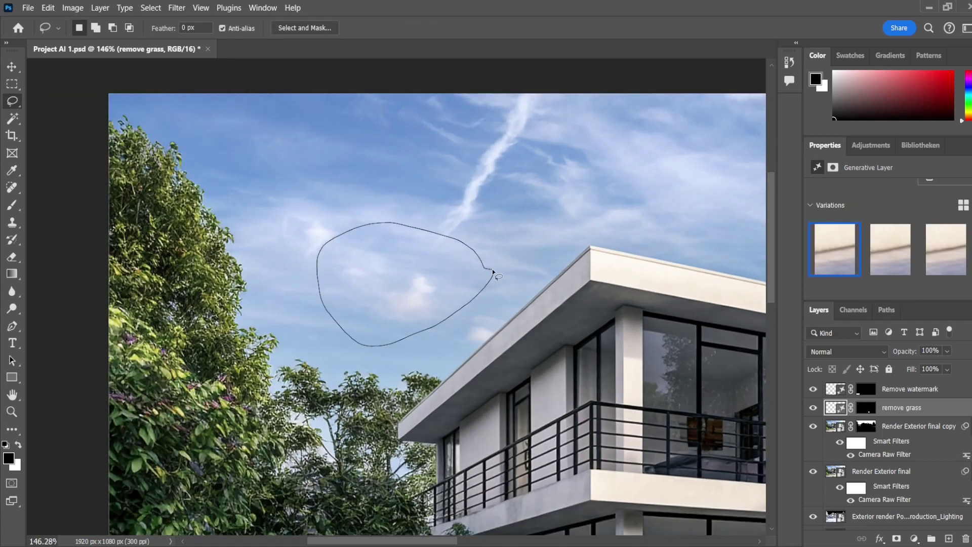
pyautogui.moveTo(495, 273); pyautogui.dragTo(495, 273)
pyautogui.scroll(-3, 315, 369)
pyautogui.scroll(5, 315, 370)
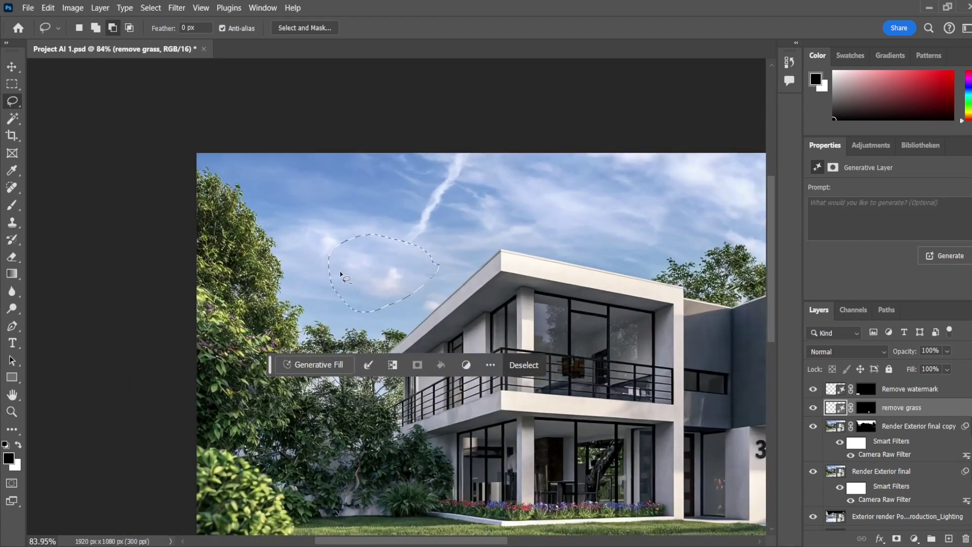
pyautogui.click(306, 377)
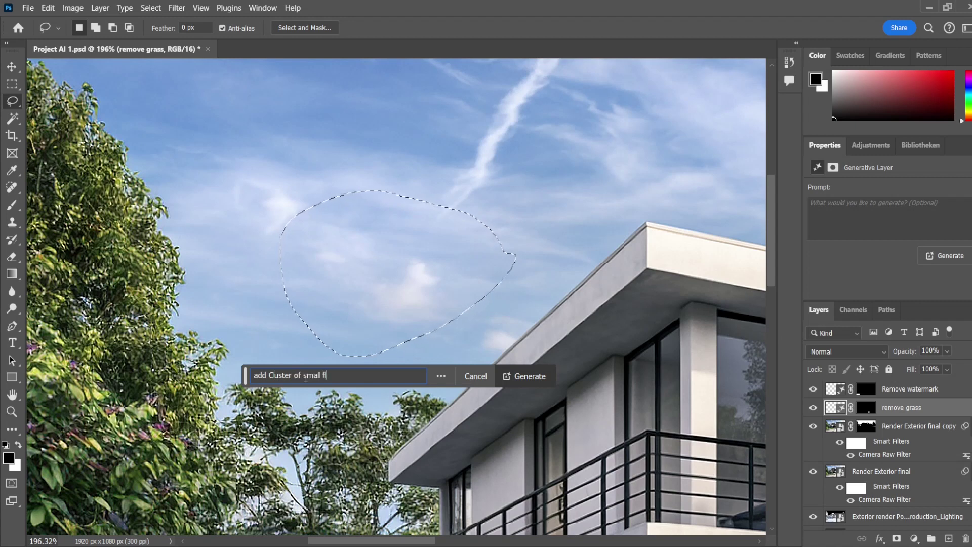
pyautogui.write('add Cluster of small flying birds ')
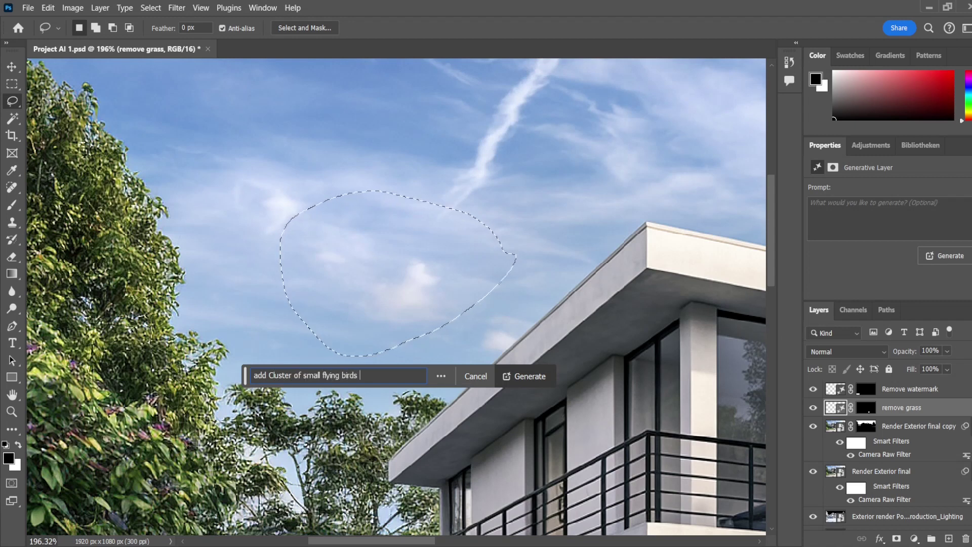
pyautogui.write('to the sky')
pyautogui.press('Return')
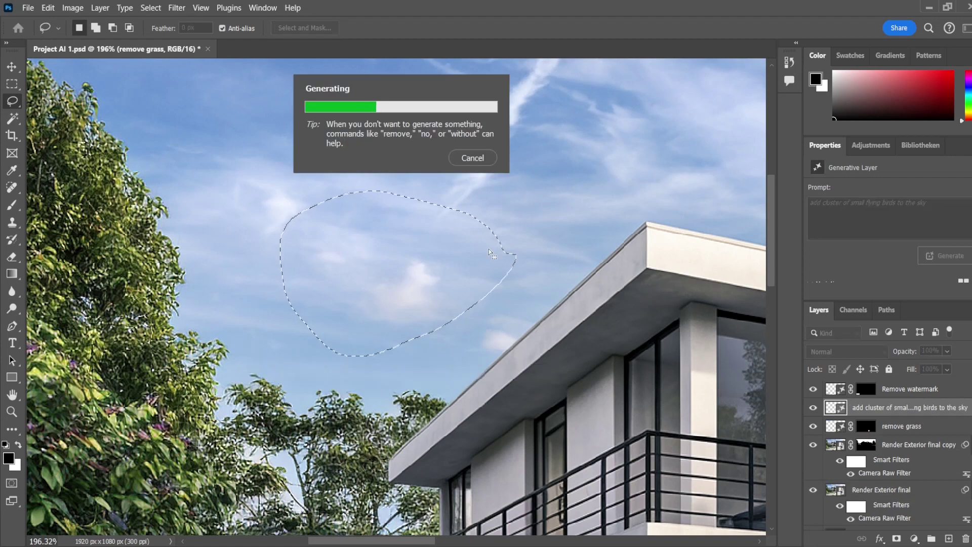
# Step: Preview the first bird variation, generate another set of variations and try its third one in the sky
pyautogui.scroll(4, 490, 252)
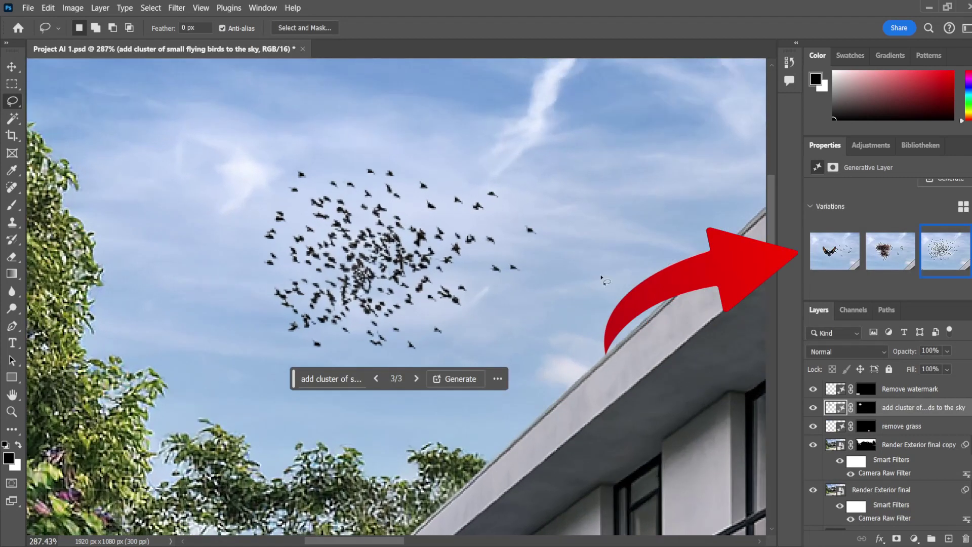
pyautogui.click(835, 251)
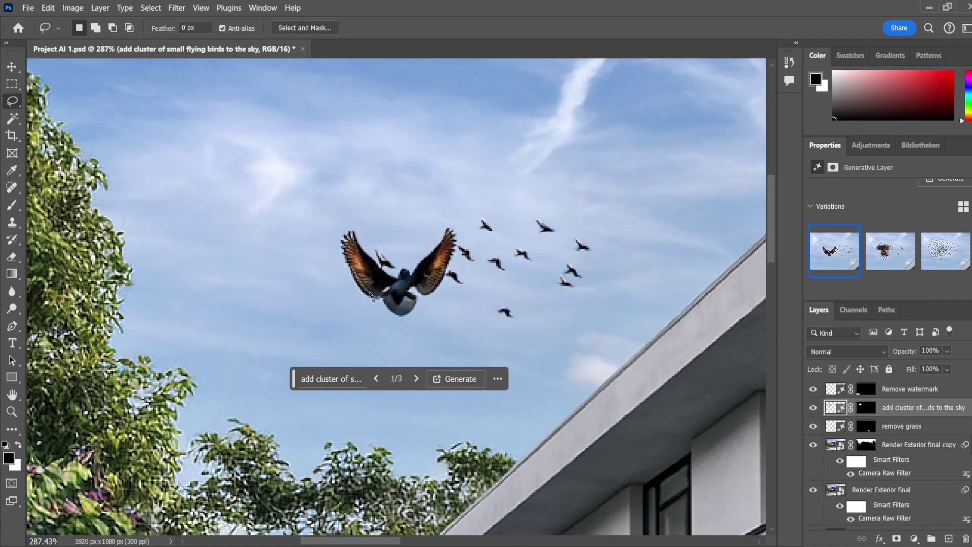
pyautogui.scroll(-3, 385, 304)
pyautogui.scroll(3, 333, 403)
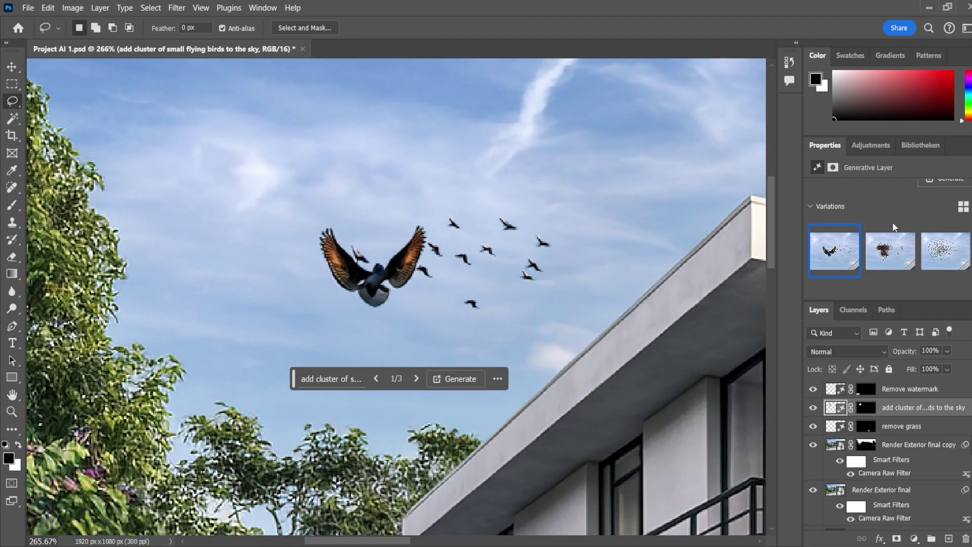
pyautogui.scroll(1, 935, 208)
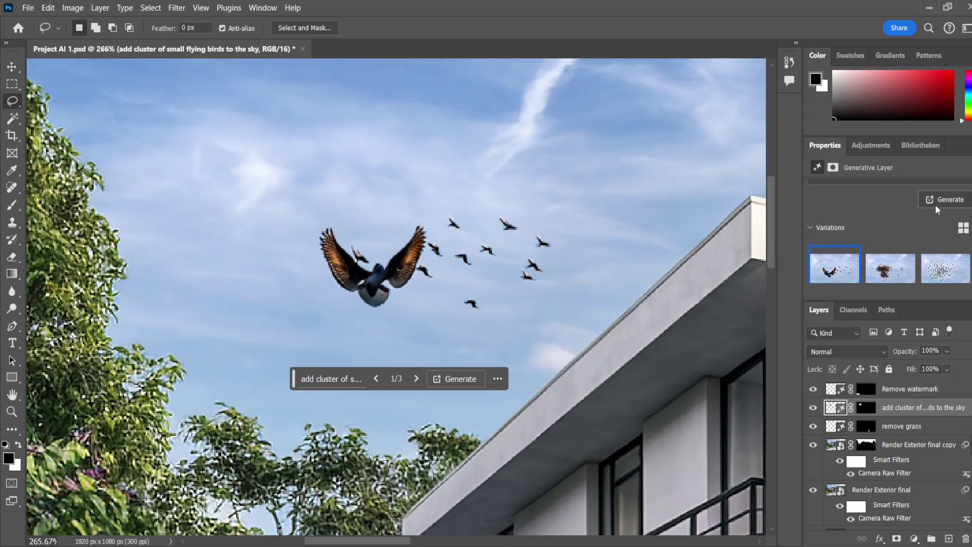
pyautogui.click(934, 198)
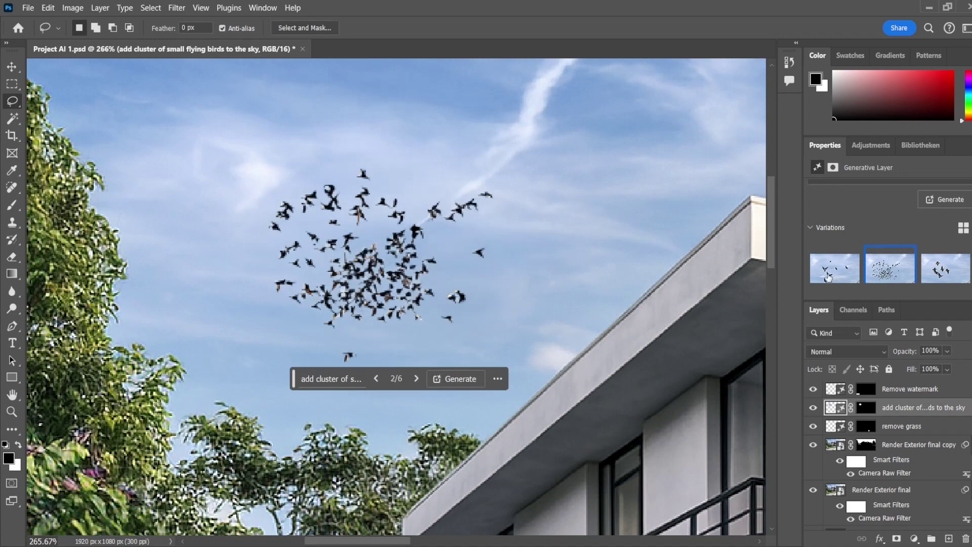
pyautogui.click(945, 268)
pyautogui.scroll(-5, 324, 231)
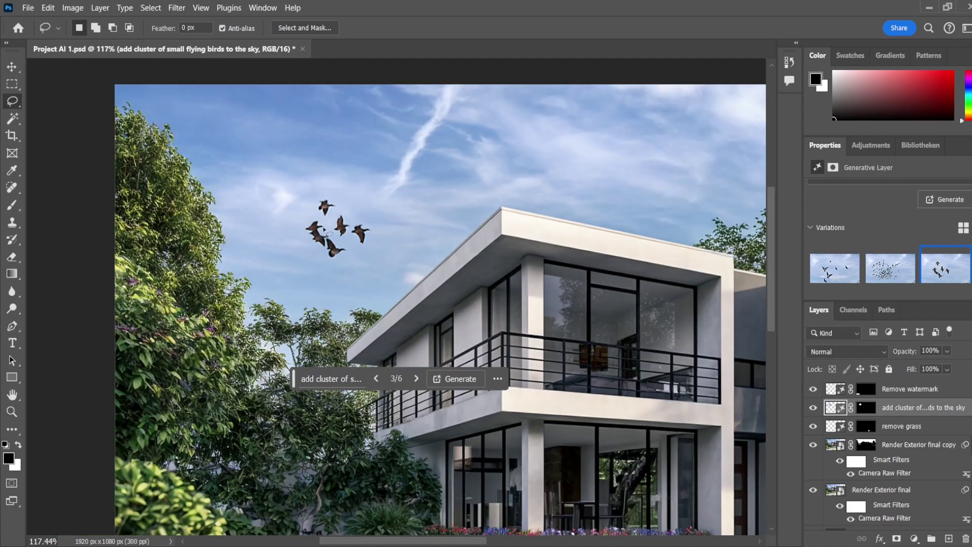
pyautogui.scroll(5, 325, 231)
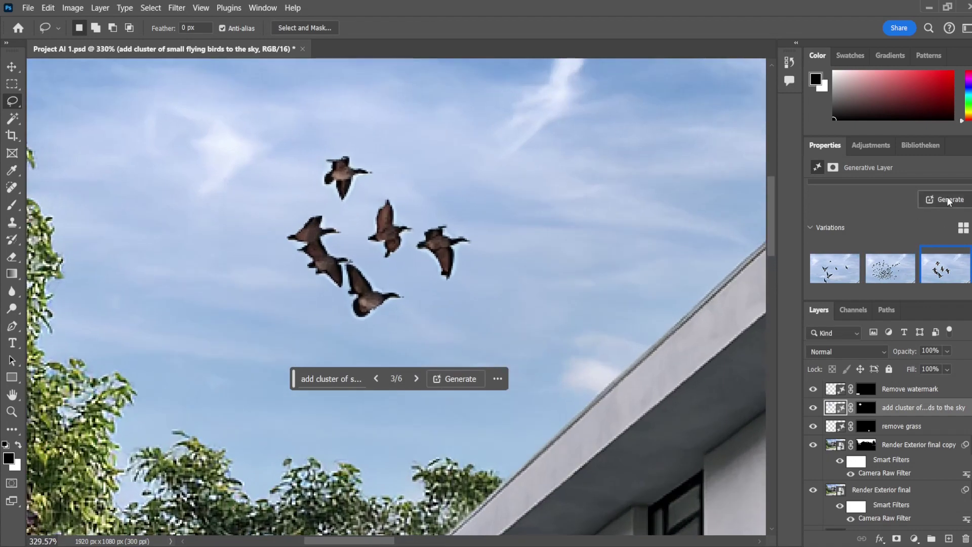
# Step: Generate a further set of bird variations, use the third one, and check it against the whole render
pyautogui.click(949, 200)
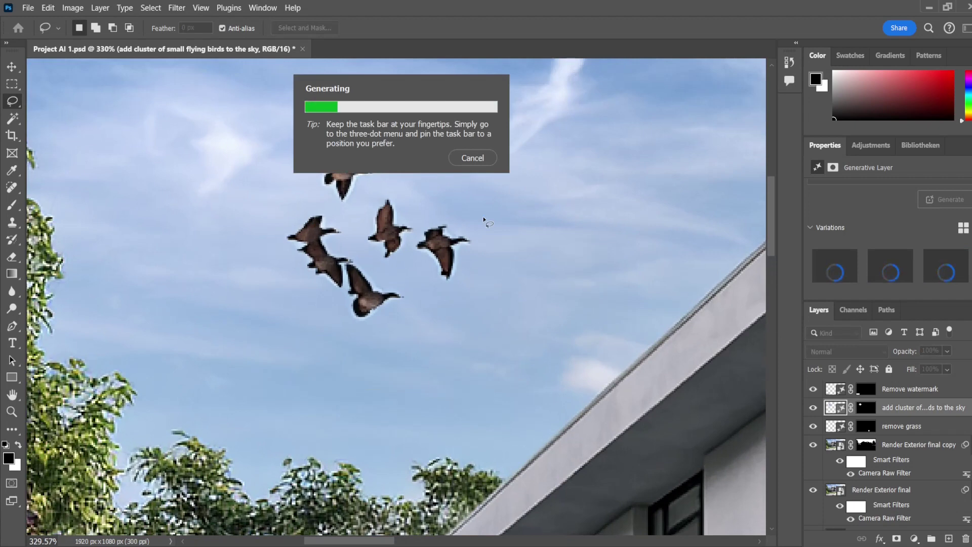
pyautogui.scroll(-6, 483, 216)
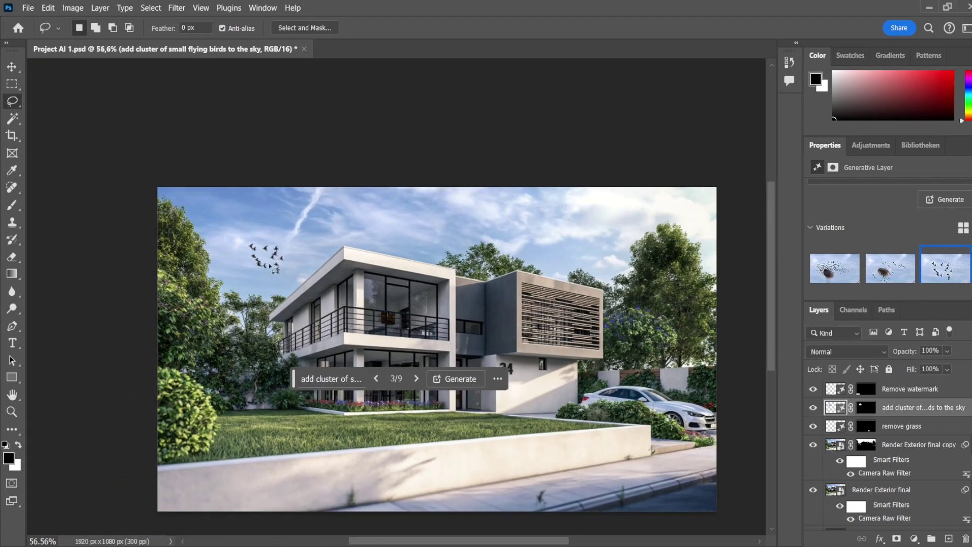
pyautogui.scroll(1, 420, 301)
pyautogui.scroll(8, 234, 256)
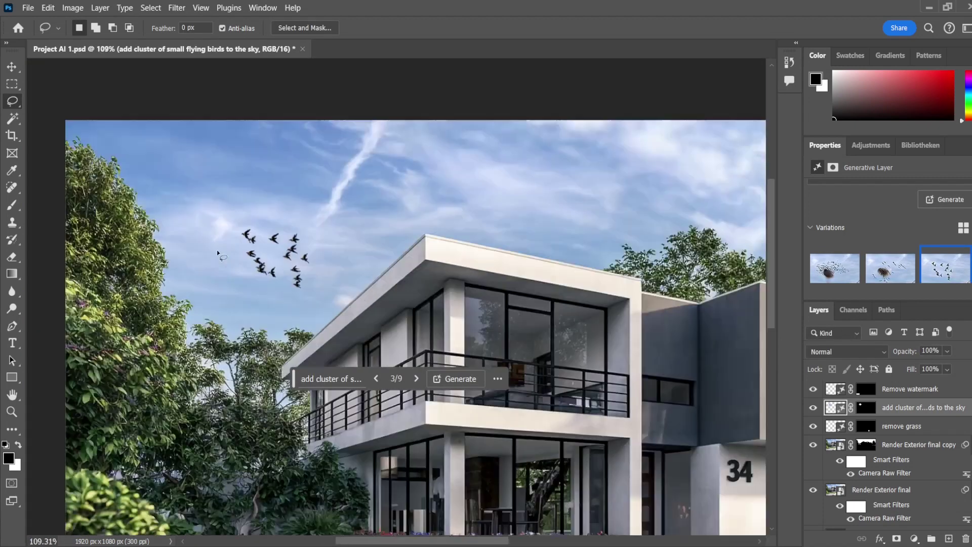
pyautogui.scroll(-10, 219, 245)
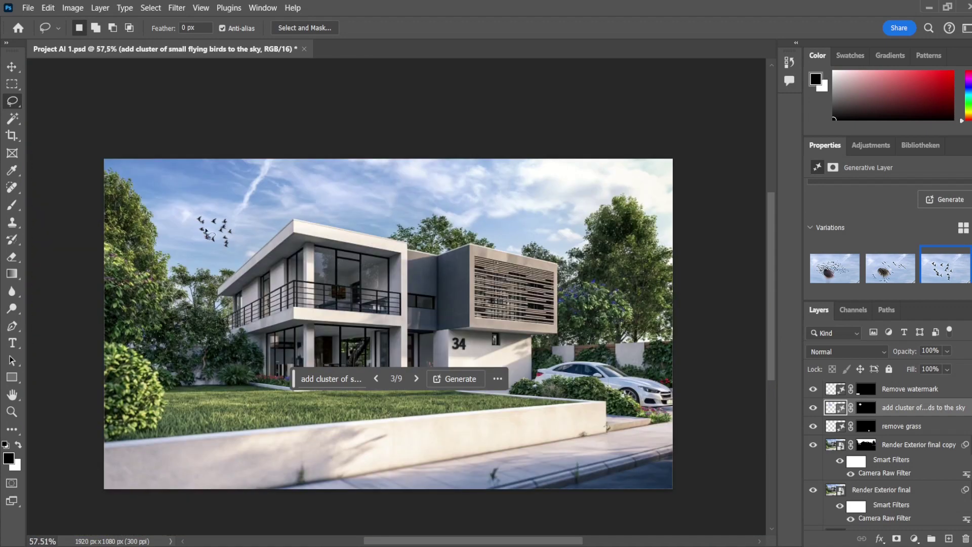
pyautogui.scroll(1, 213, 245)
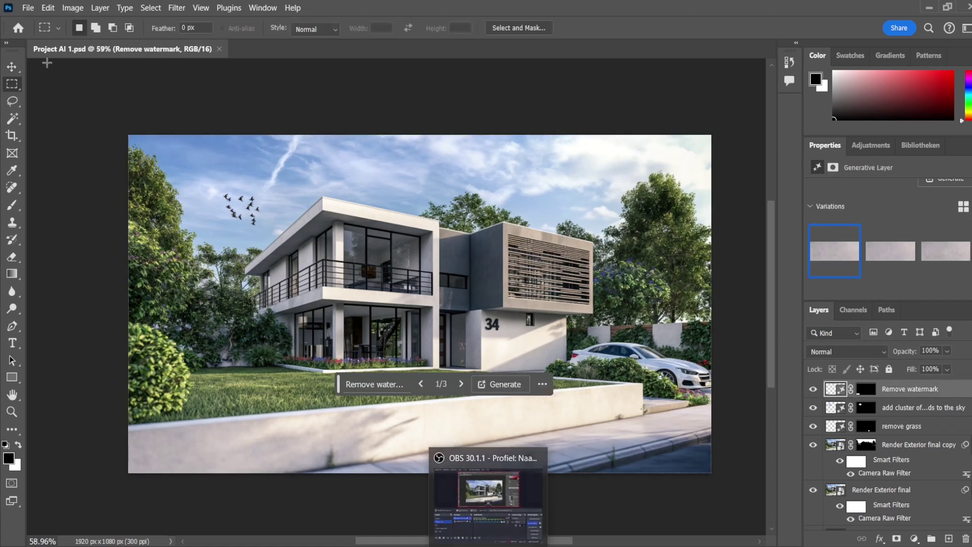
pyautogui.click(28, 7)
pyautogui.click(435, 206)
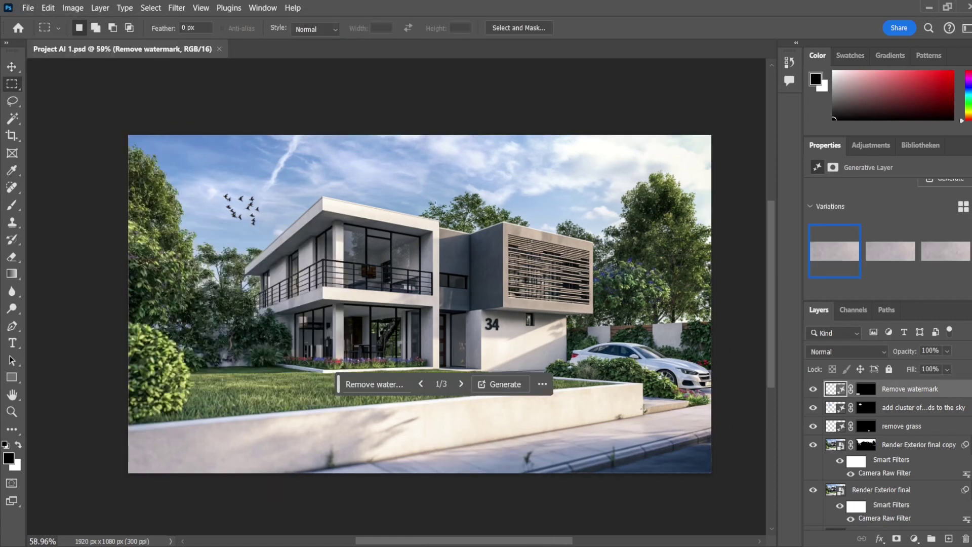